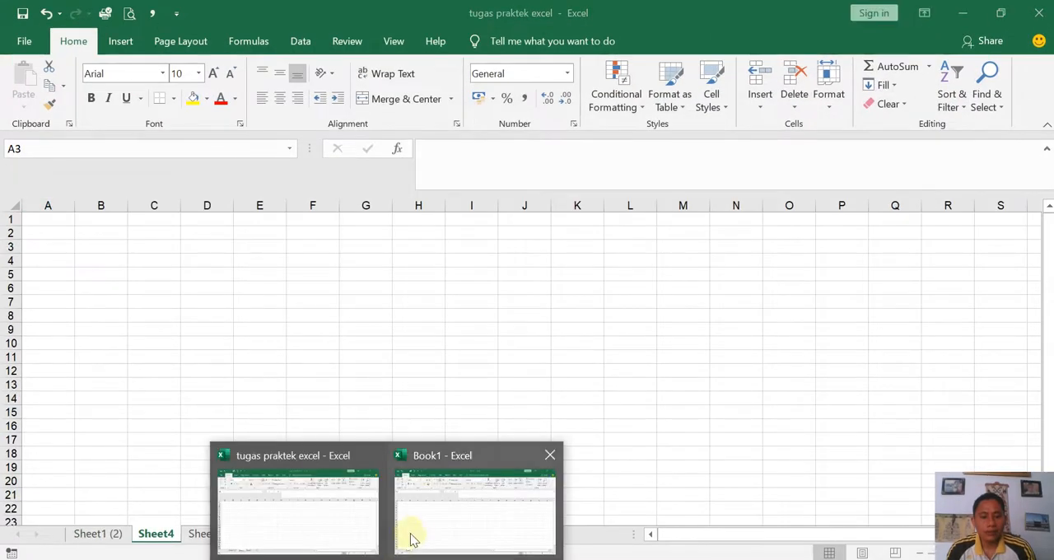
- Open the recent workbook "tugas praktek excel" and show its Sheet1 (2) worksheet with nothing in the table selected
left_click(23, 41)
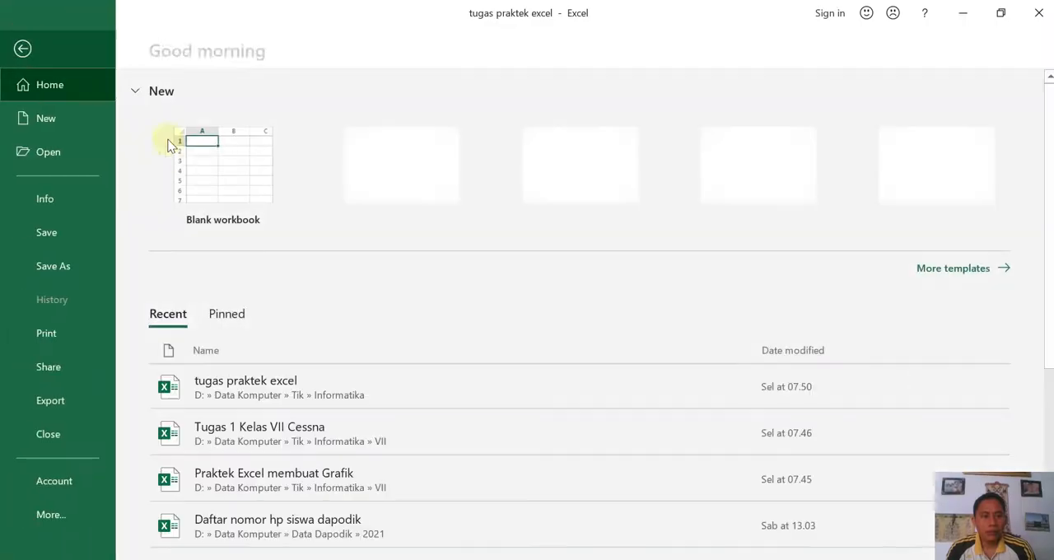
left_click(74, 153)
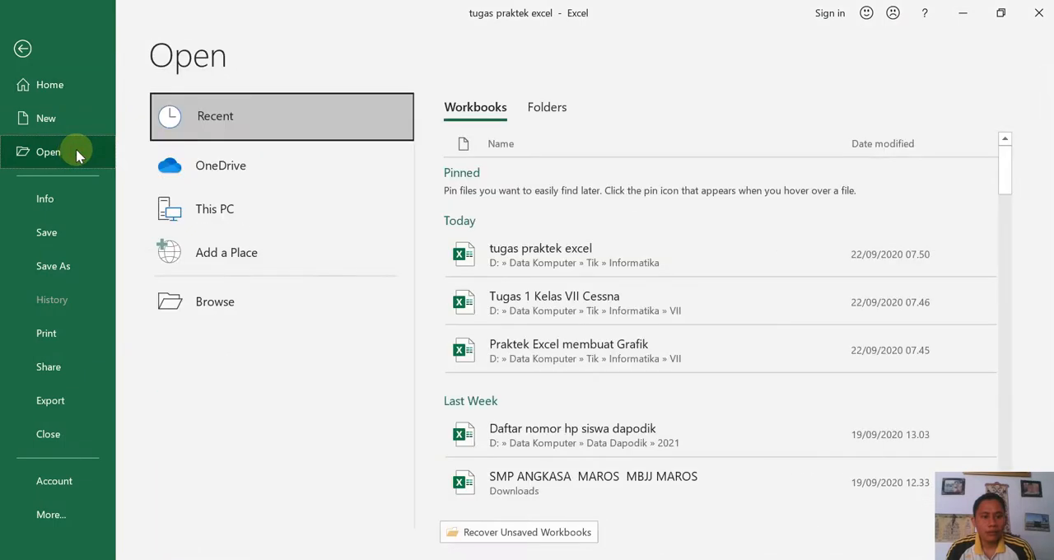
left_click(576, 251)
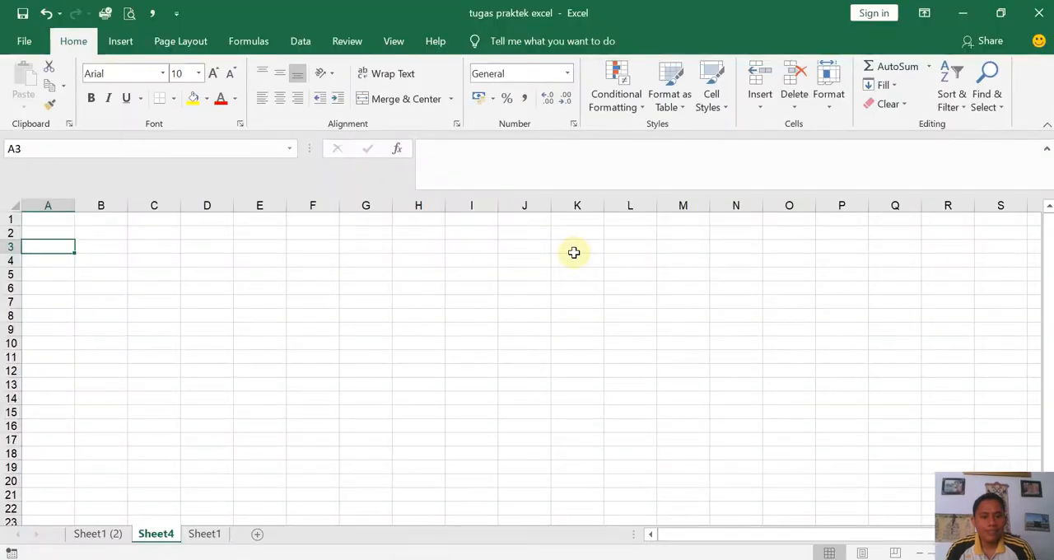
left_click(98, 534)
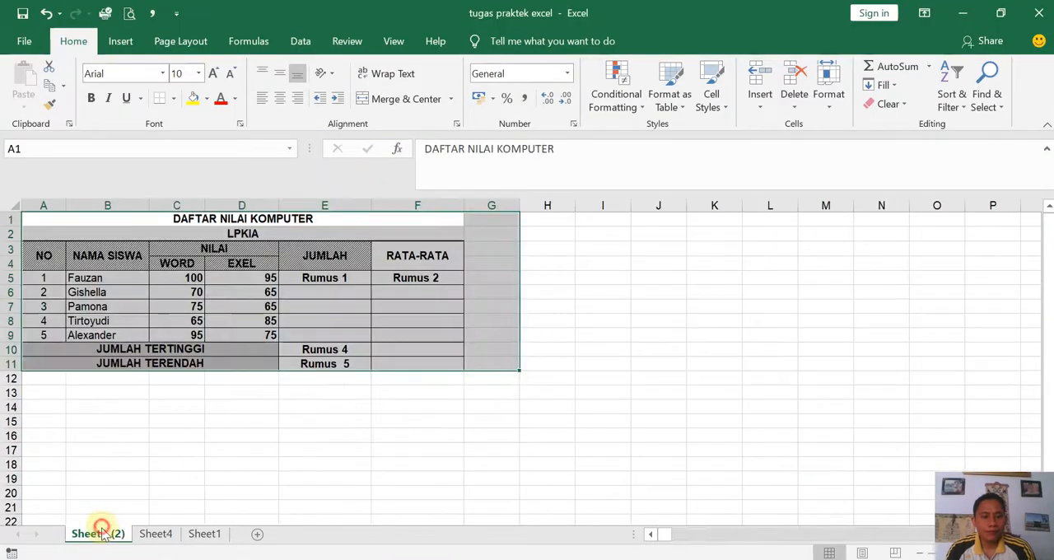
left_click(162, 479)
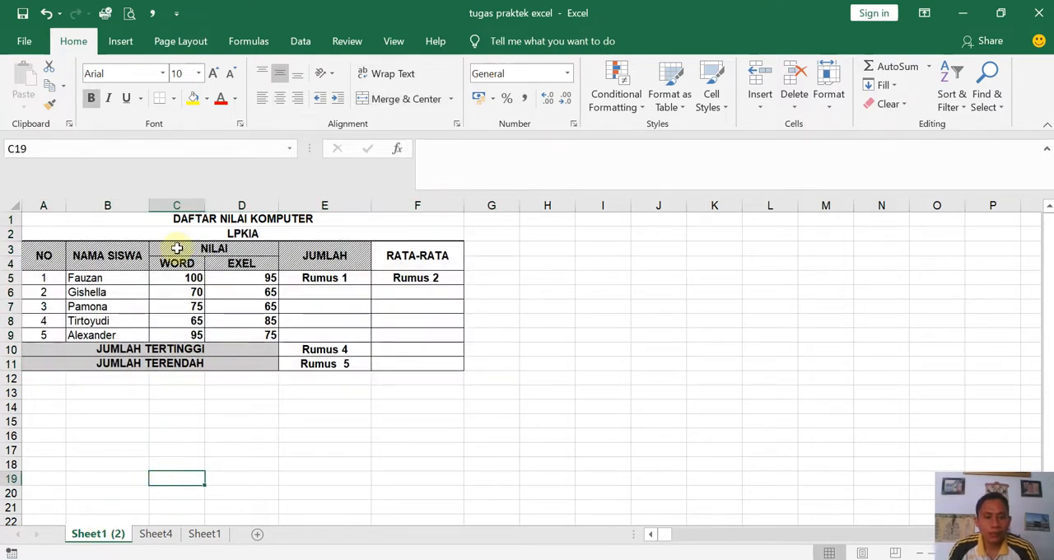
- Unmerge the two title rows above the grade table, A1:F2
left_click(169, 221)
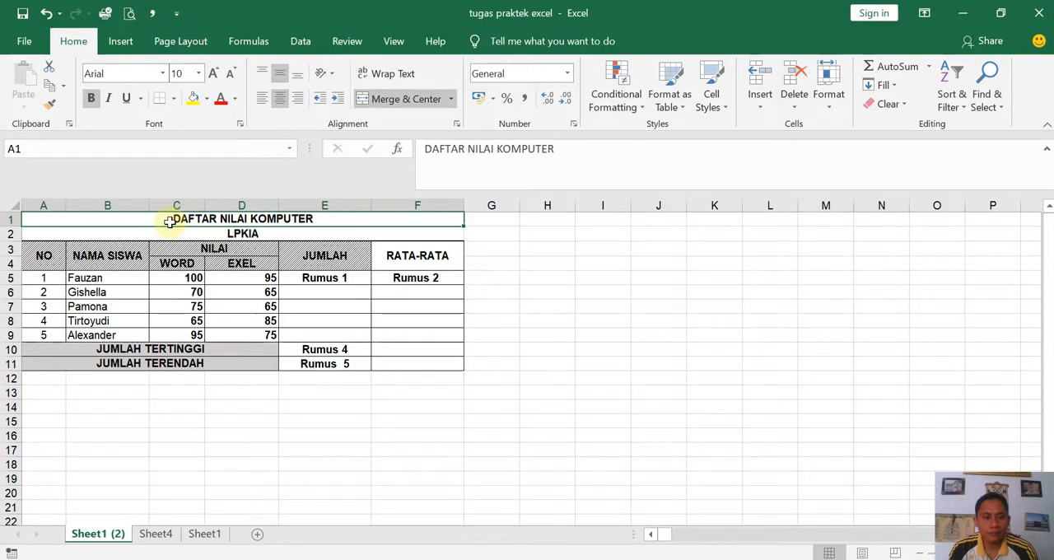
left_click(44, 258)
left_click_drag(56, 221, 53, 233)
left_click(384, 98)
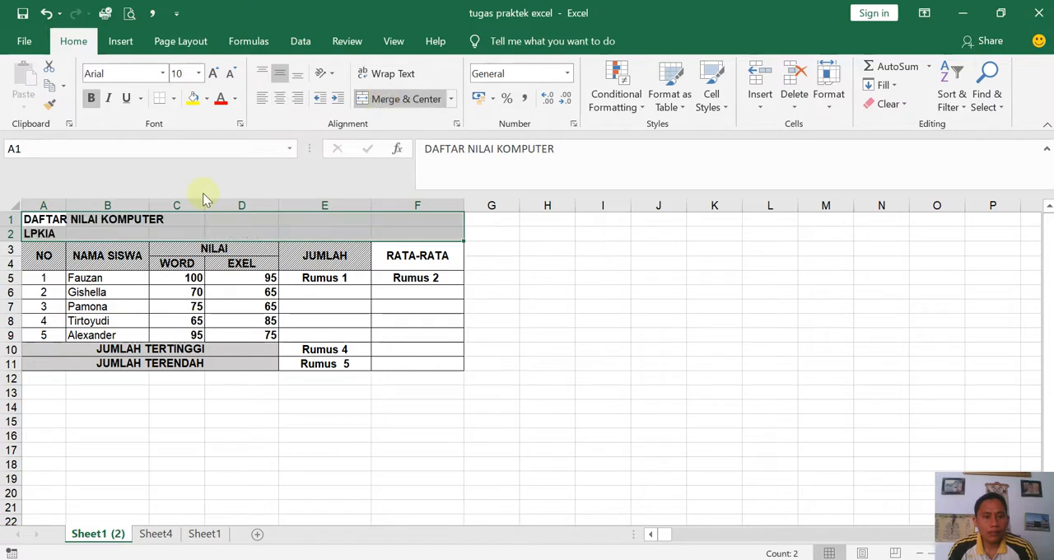
- Examine how the grade table is laid out across columns A to E and down rows 1 to 5
left_click(75, 258)
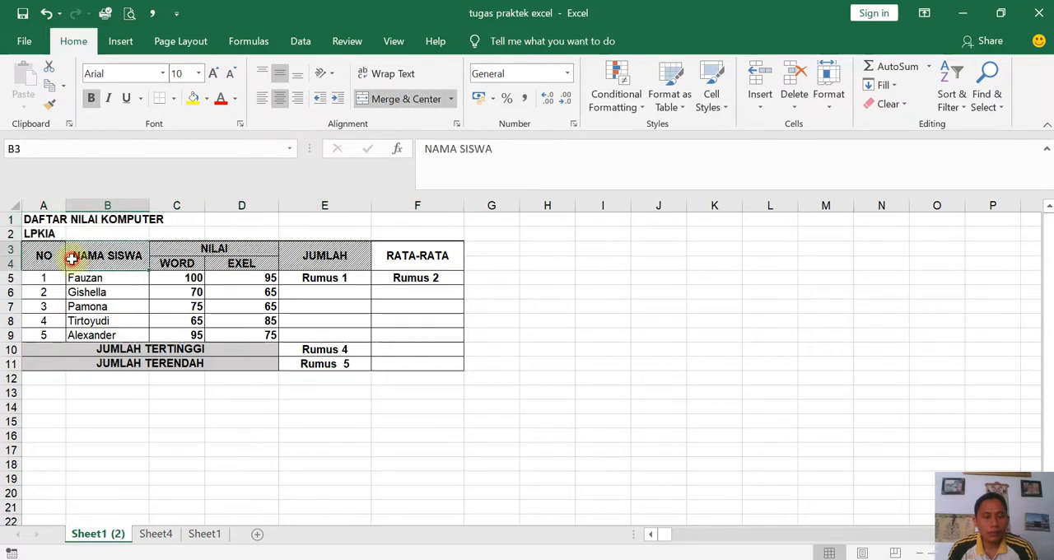
left_click(45, 203)
left_click(97, 205)
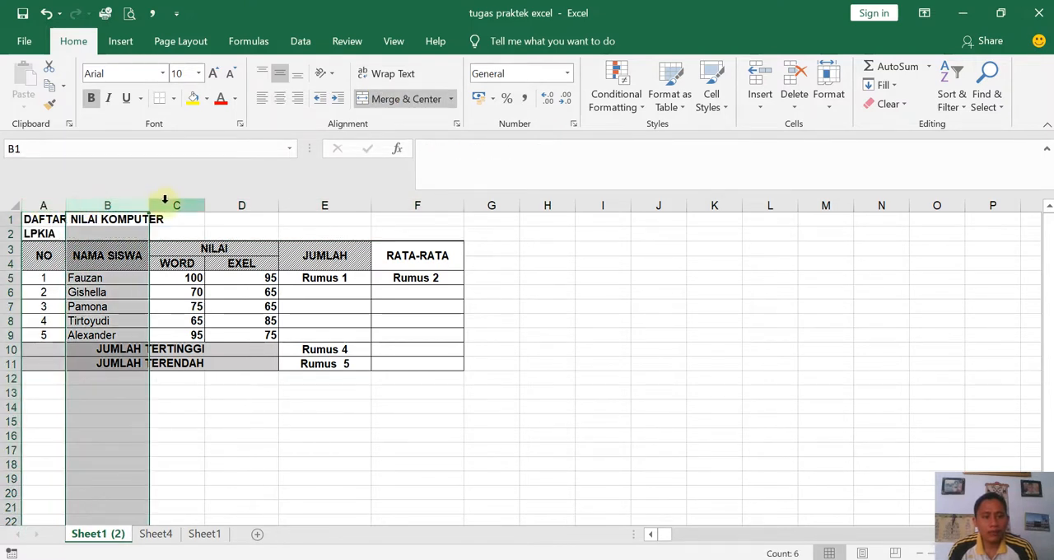
left_click(173, 205)
left_click(227, 207)
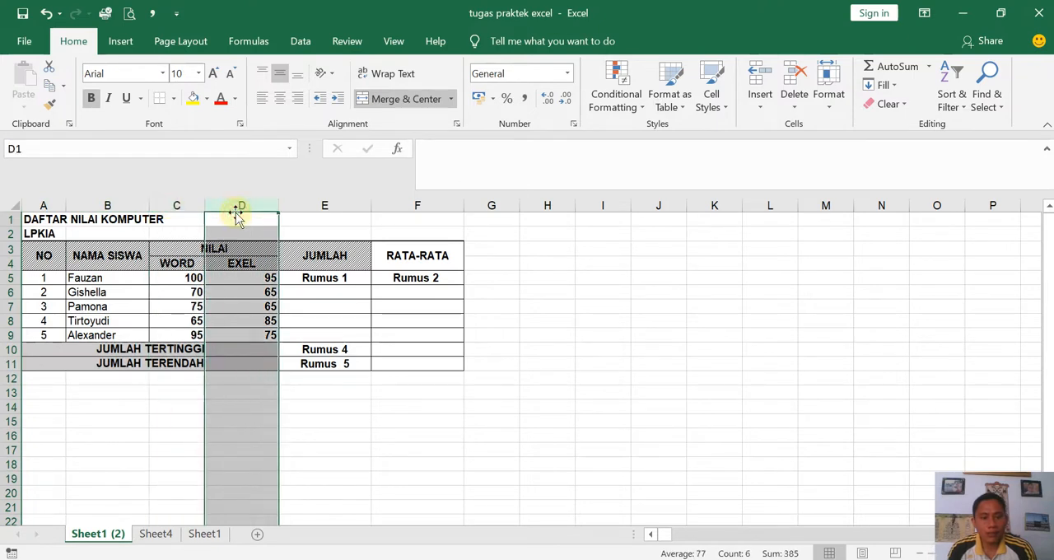
left_click(322, 206)
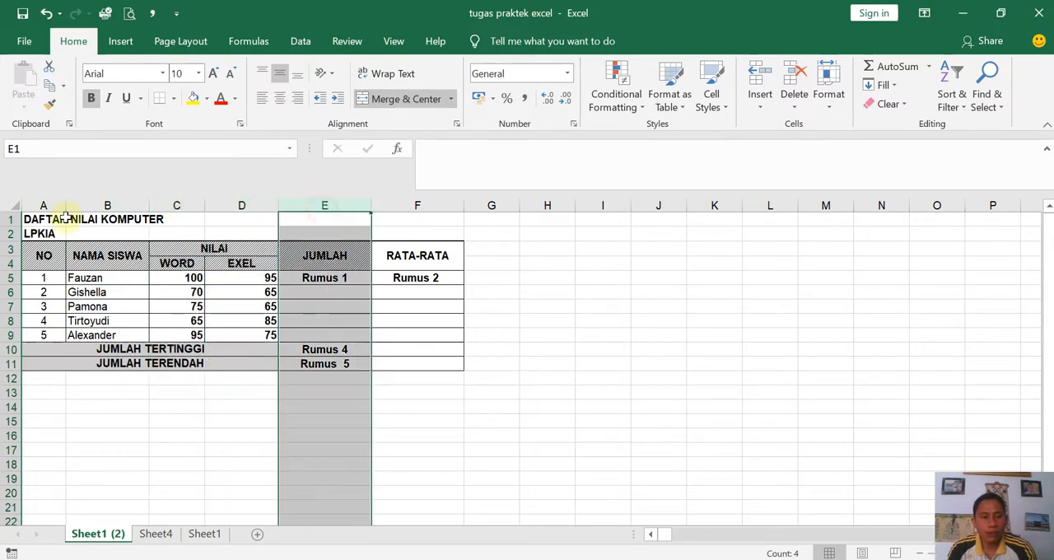
left_click(13, 220)
left_click(10, 234)
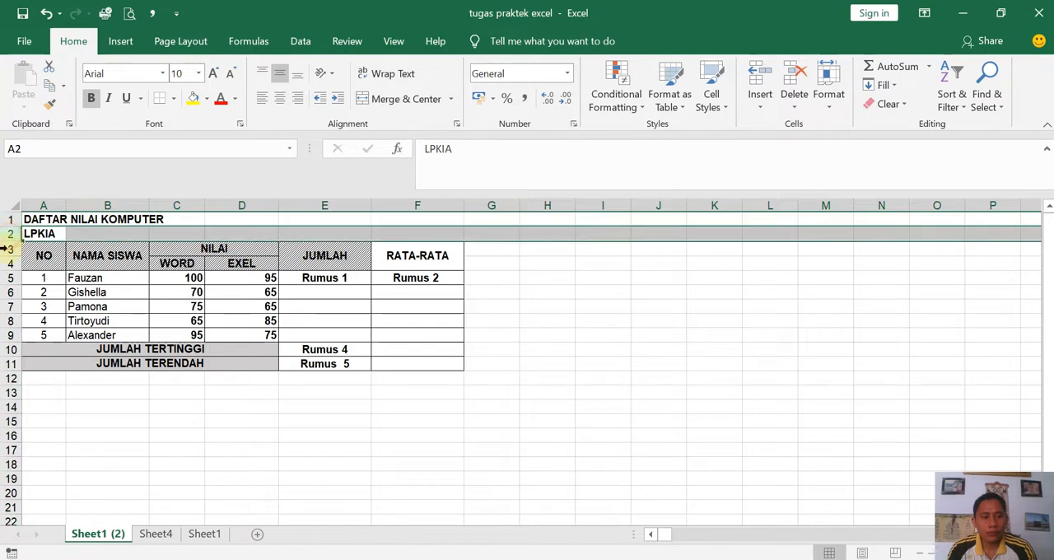
left_click(7, 255)
left_click(7, 264)
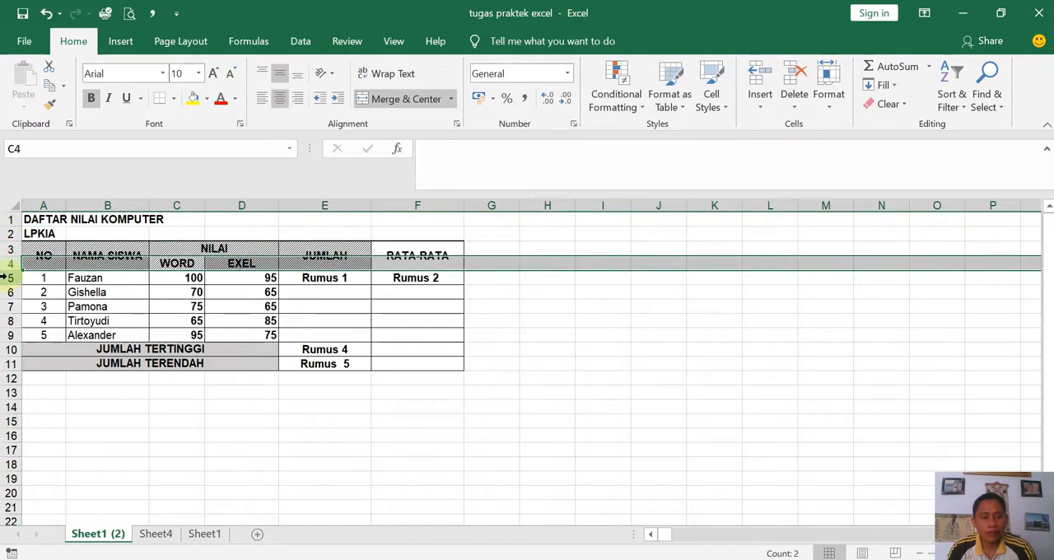
left_click(7, 277)
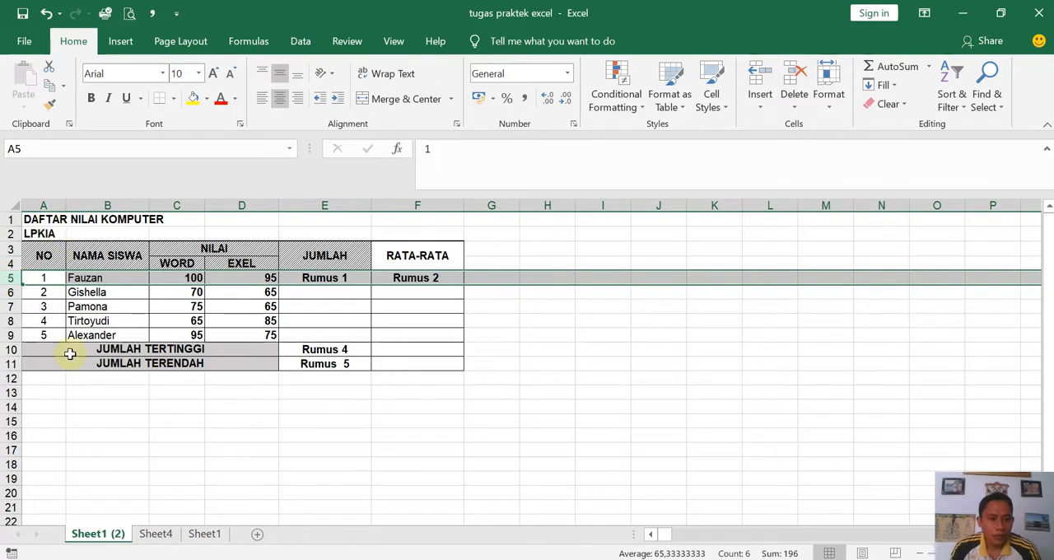
left_click(51, 407)
left_click(87, 394)
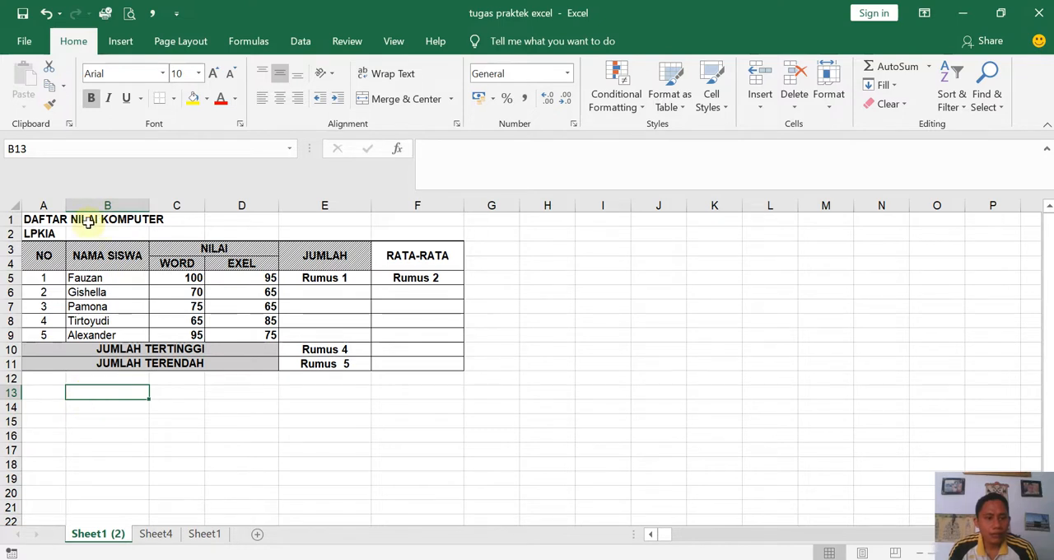
- Unmerge the header cells A3:D4 and check which cells hold the NAMA SISWA and NILAI headings
left_click(41, 219)
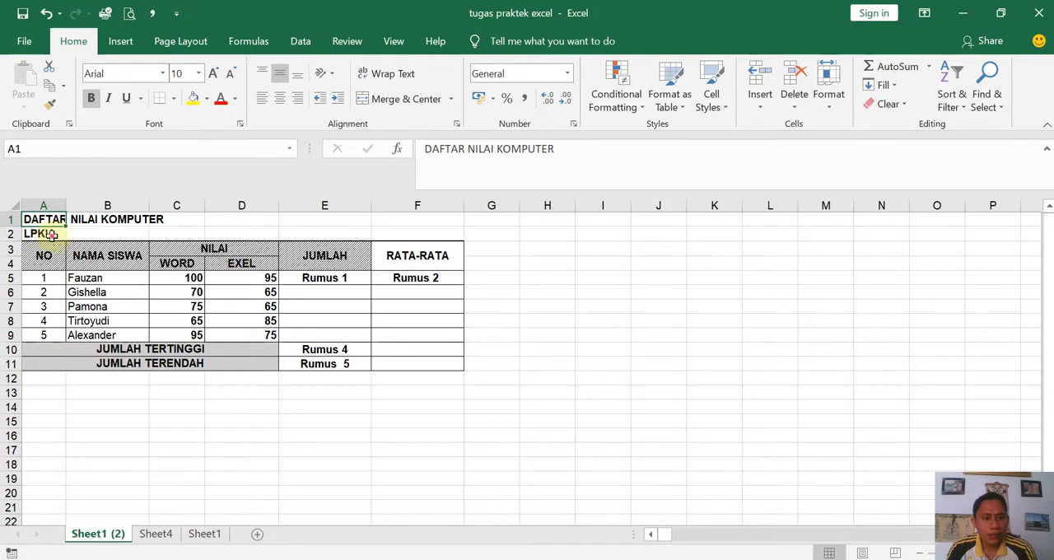
left_click(54, 235)
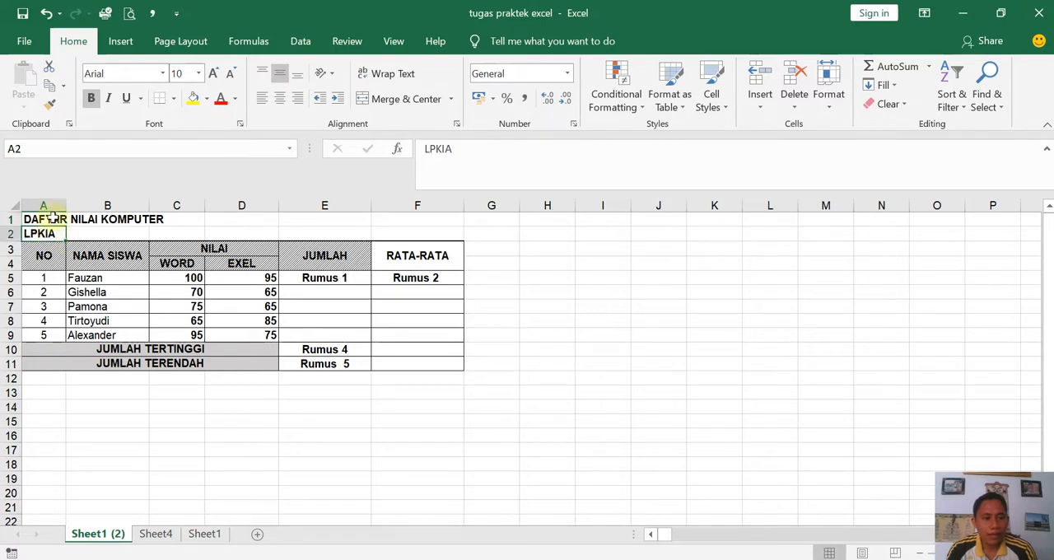
left_click(43, 260)
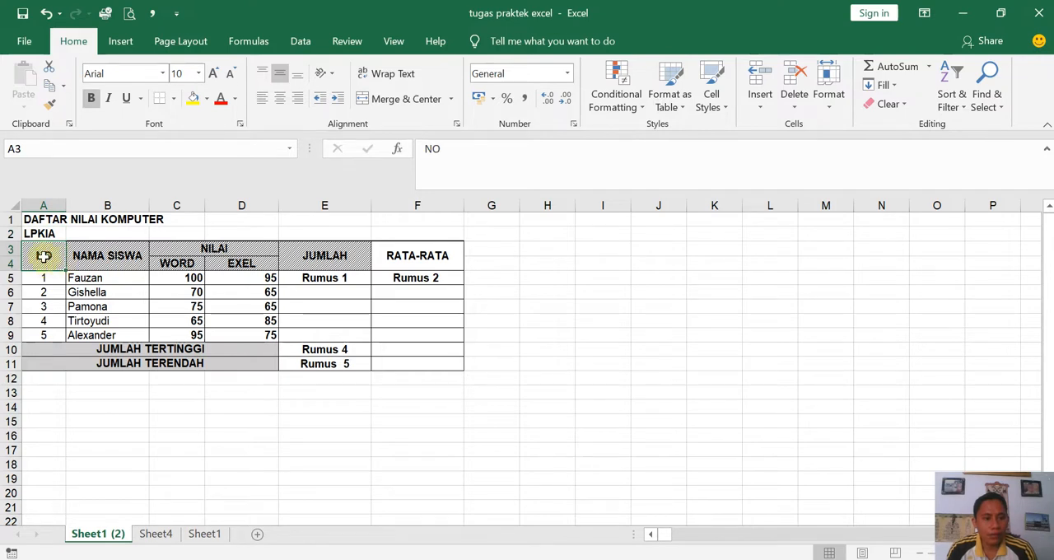
left_click_drag(49, 257, 235, 252)
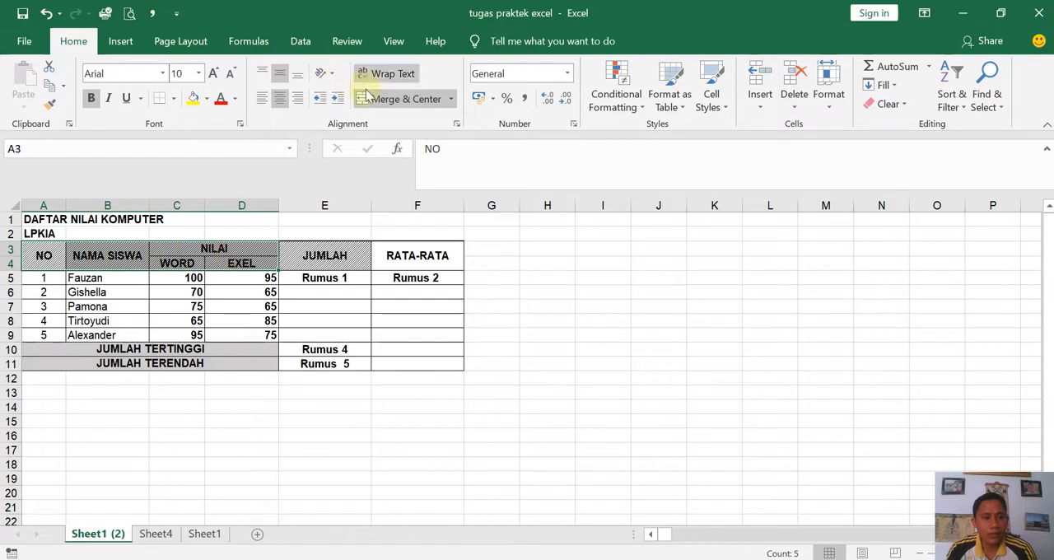
left_click(368, 98)
left_click(120, 249)
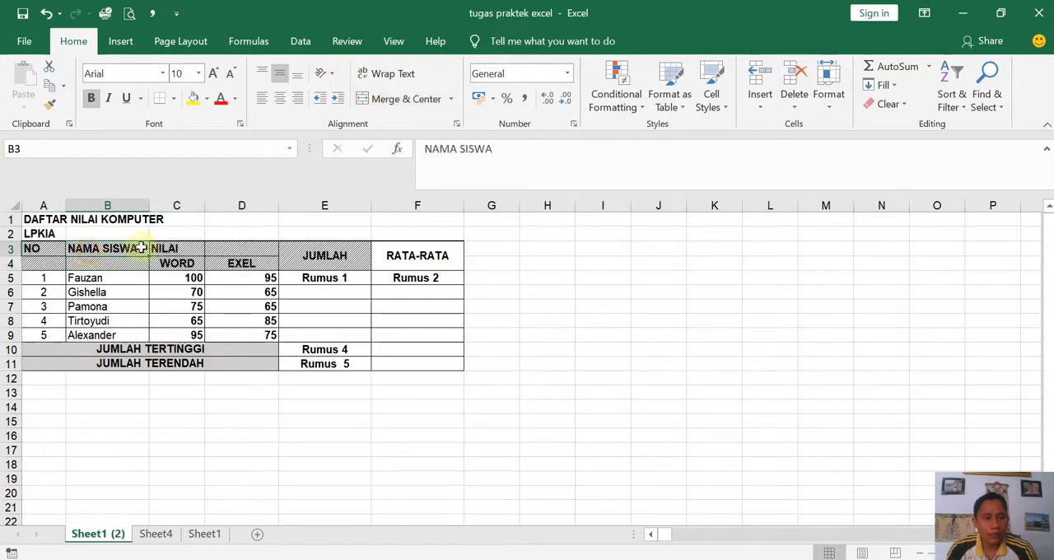
left_click(168, 249)
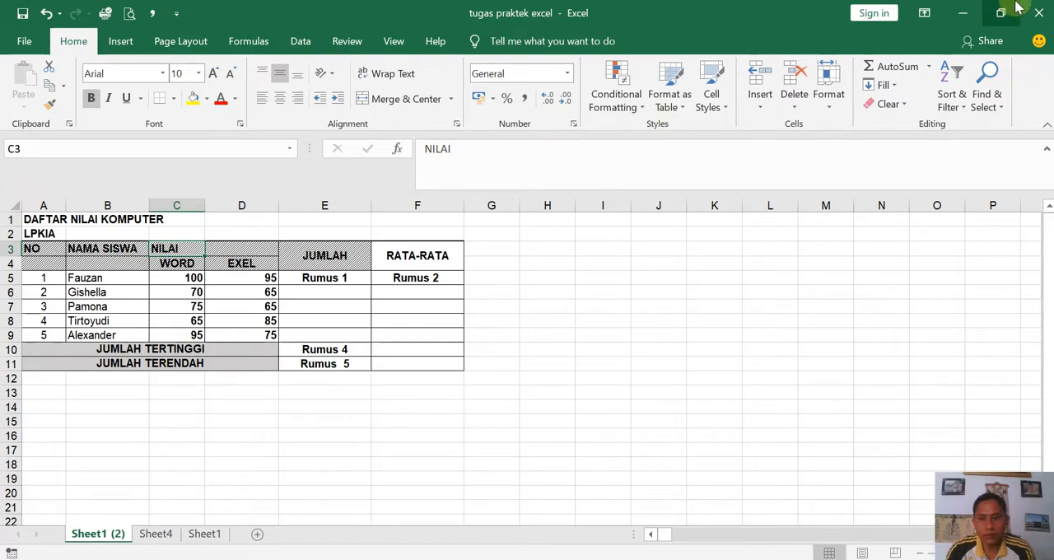
- Minimize the open workbooks and launch Excel 2016 from the desktop with a new blank workbook in a maximized window
left_click(963, 14)
left_click(963, 12)
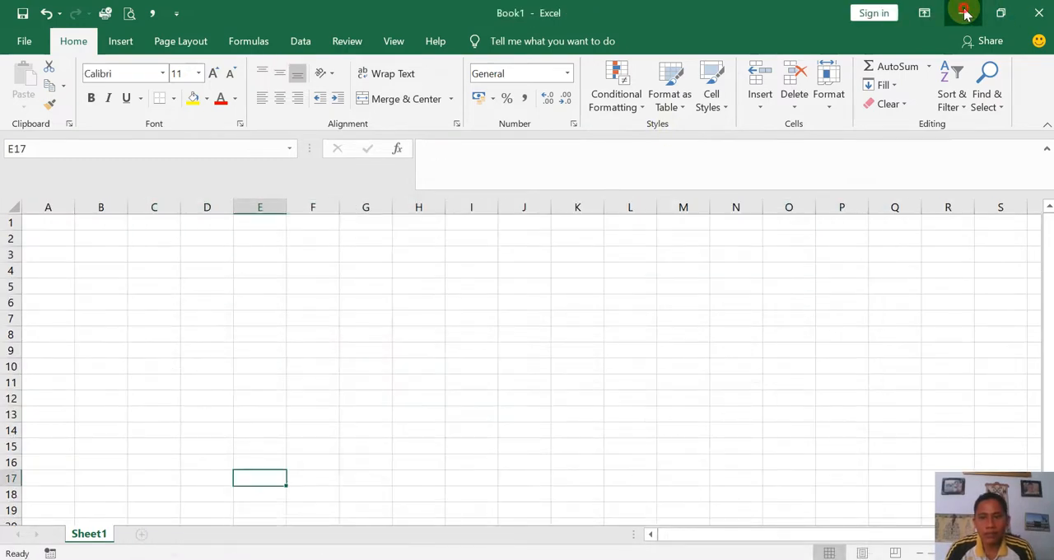
left_click(963, 11)
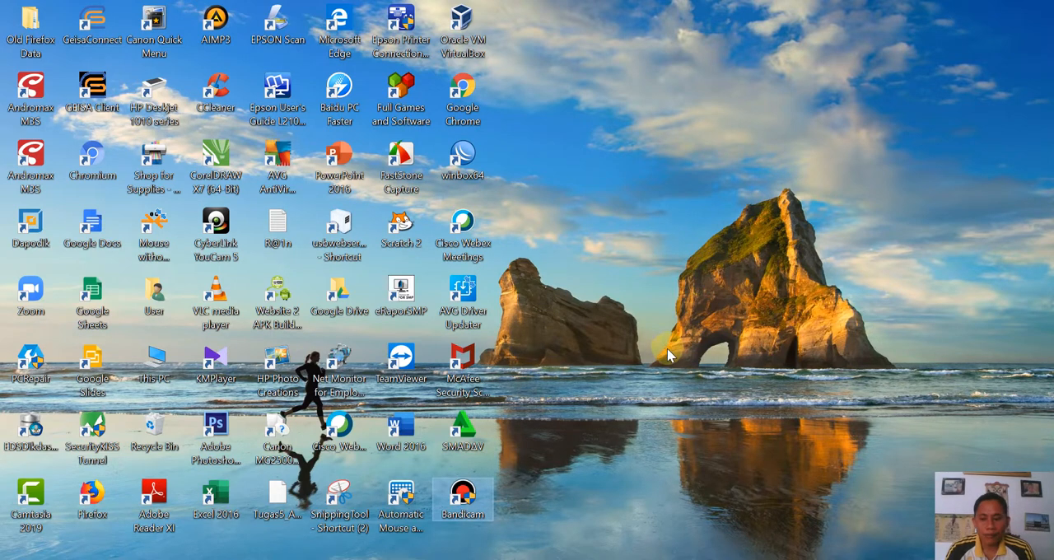
double_click(227, 501)
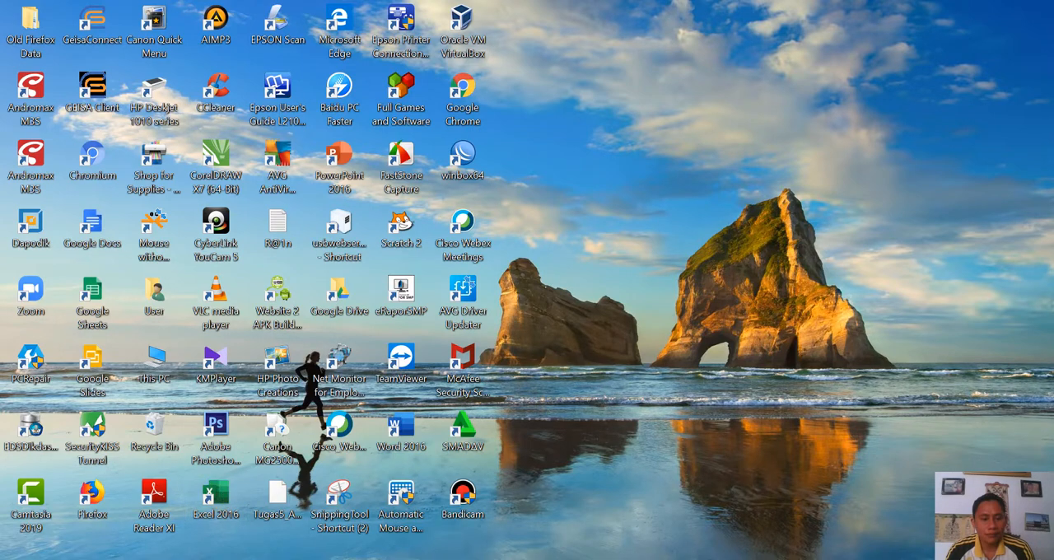
mouse_move(386, 559)
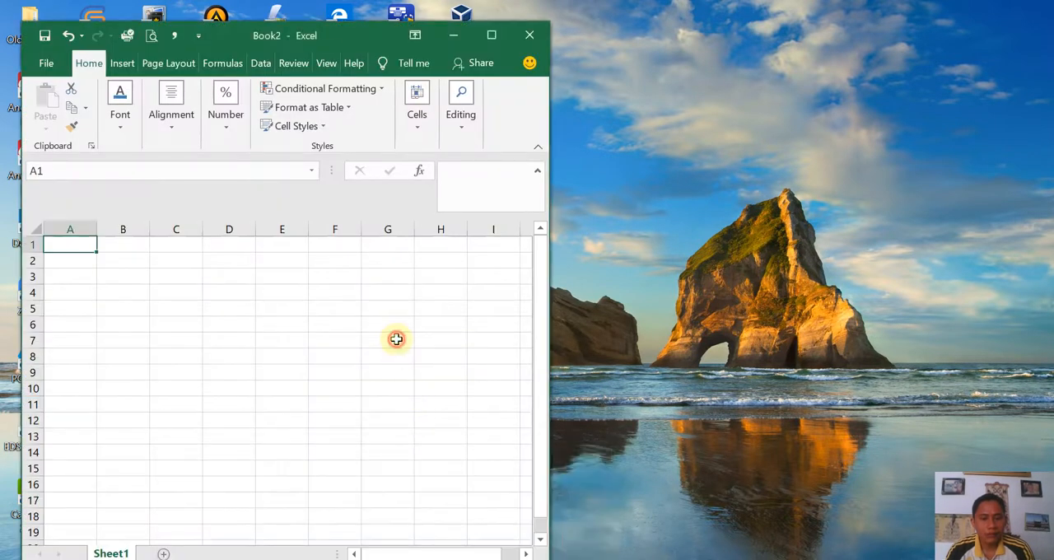
left_click(492, 35)
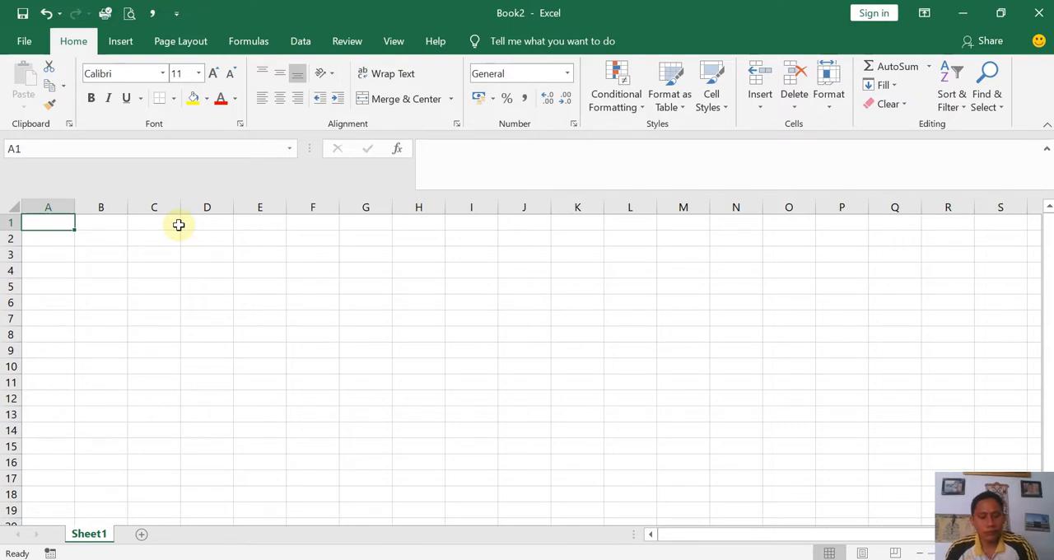
- Enter the title "DAFTRA NILAI KOMPUTER" in cell A1
type("DAFTRA")
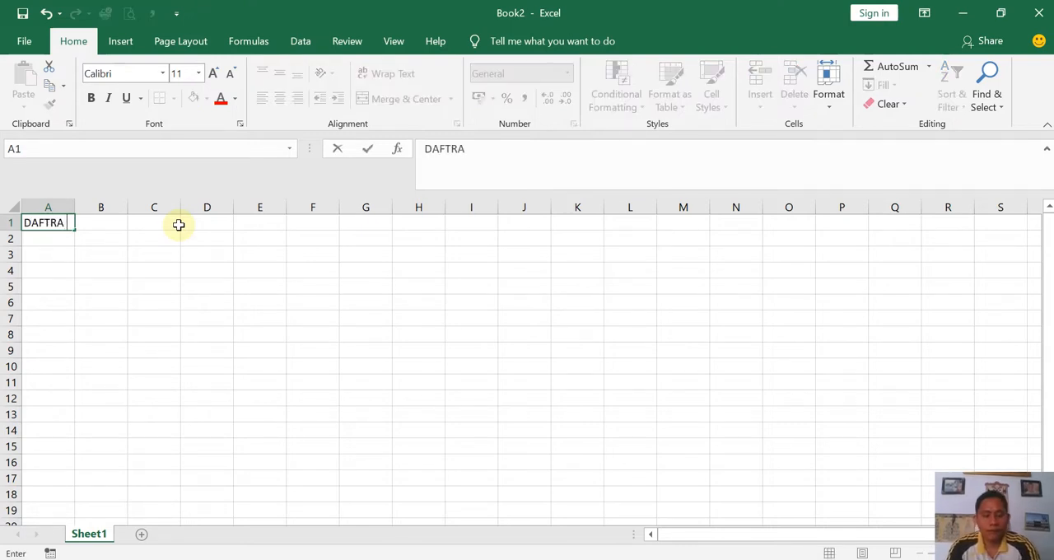
type(" NILAI ")
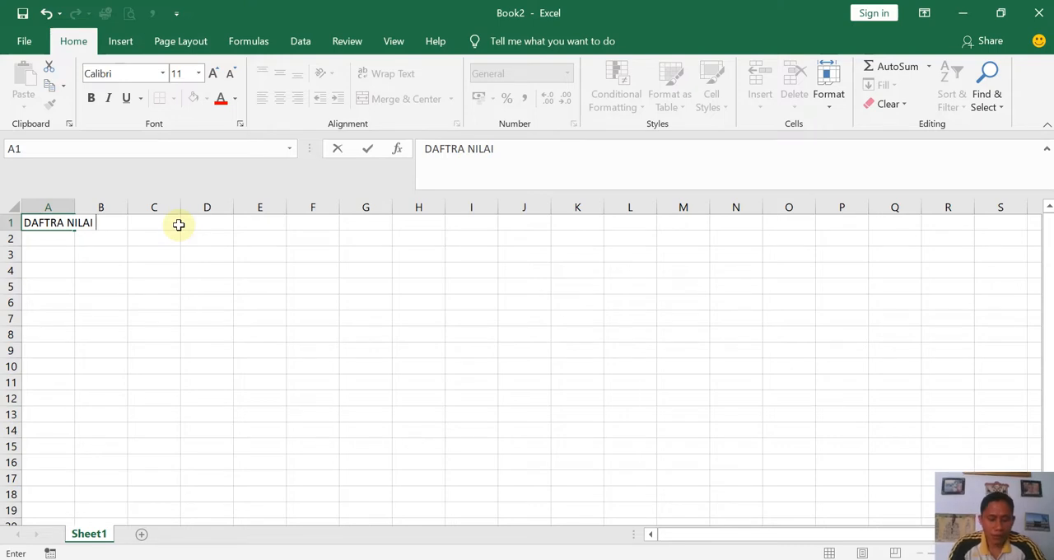
type("KOMPUTER")
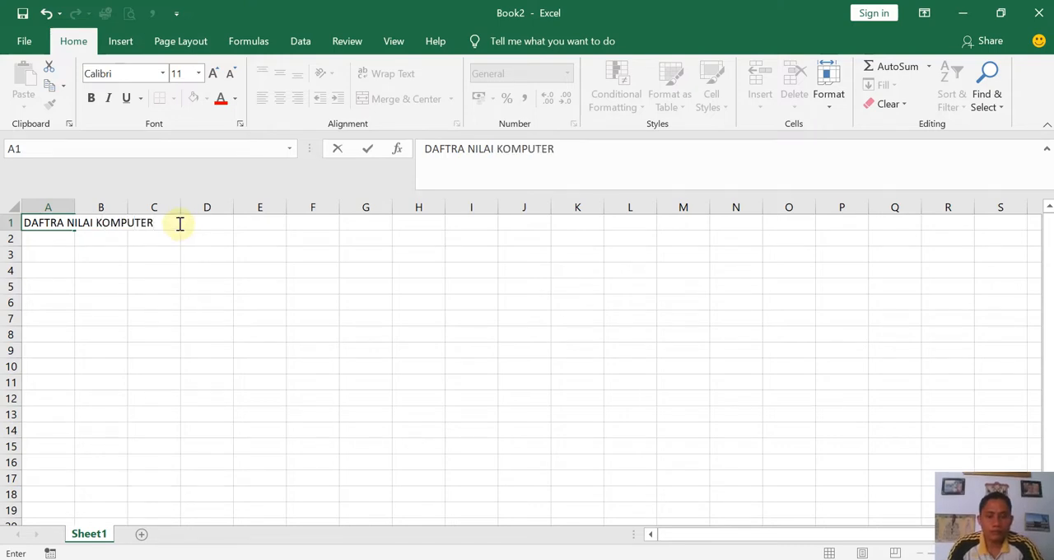
key("Return")
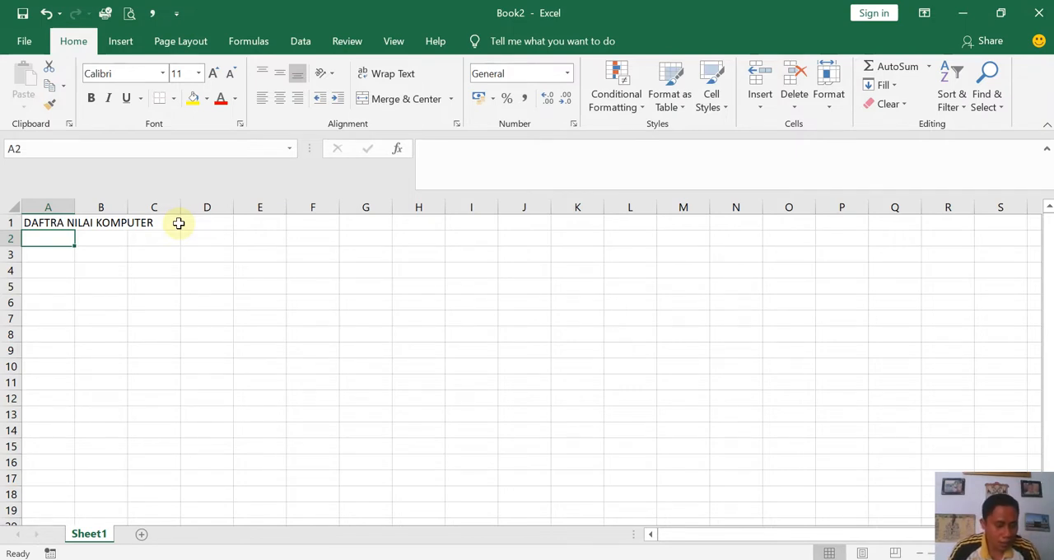
type("lpkia")
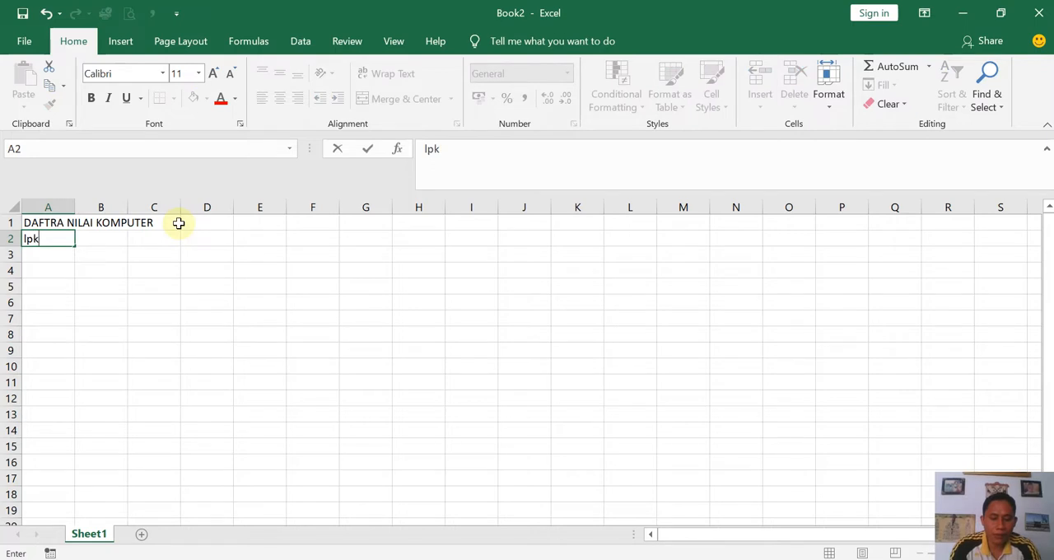
key("BackSpace")
key("BackSpace")
key("BackSpace")
key("BackSpace")
key("BackSpace")
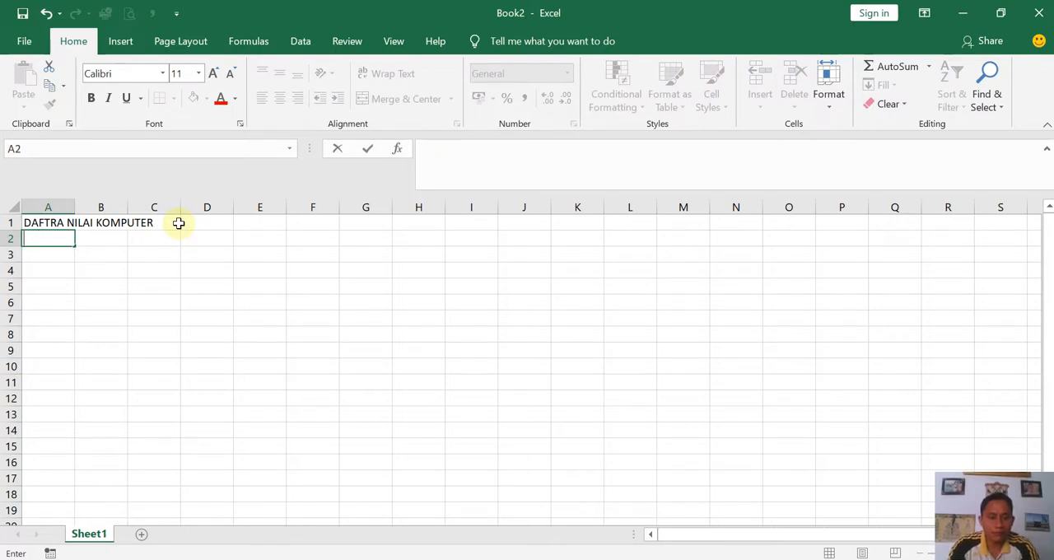
type("lpkia")
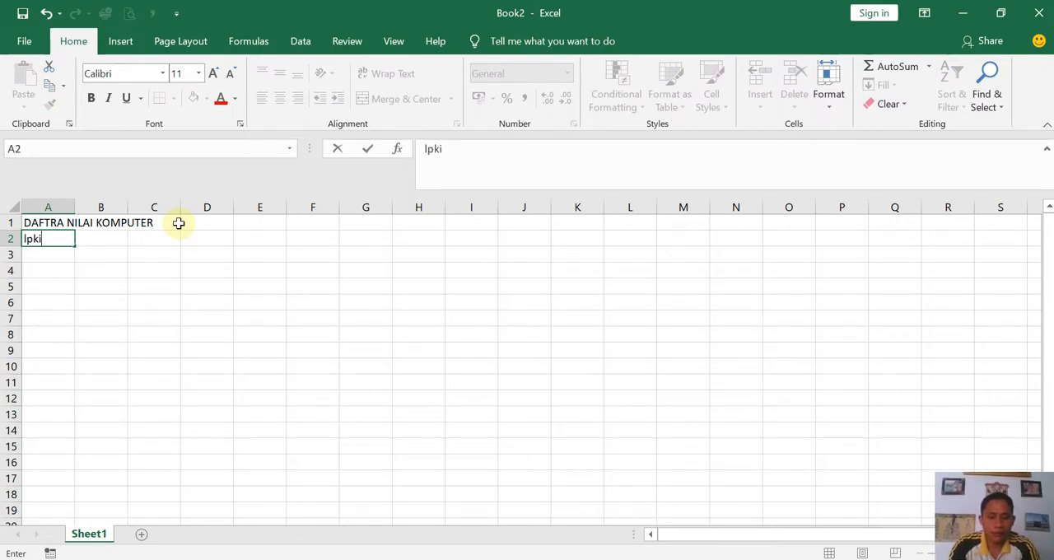
key("BackSpace")
key("BackSpace")
key("BackSpace")
key("BackSpace")
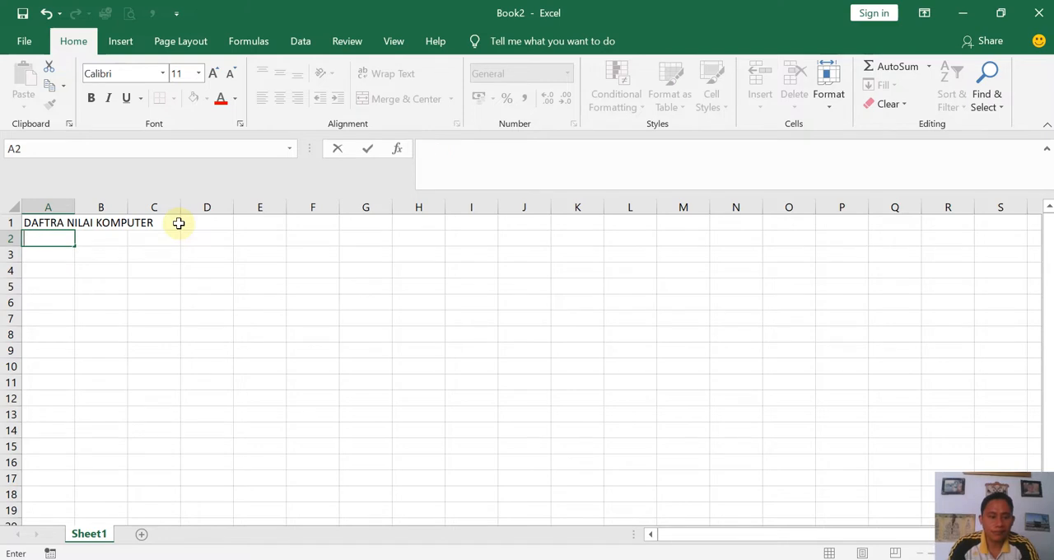
- Enter the subtitle "LPKIA" in uppercase in cell A2
type("LPKIA")
key("Return")
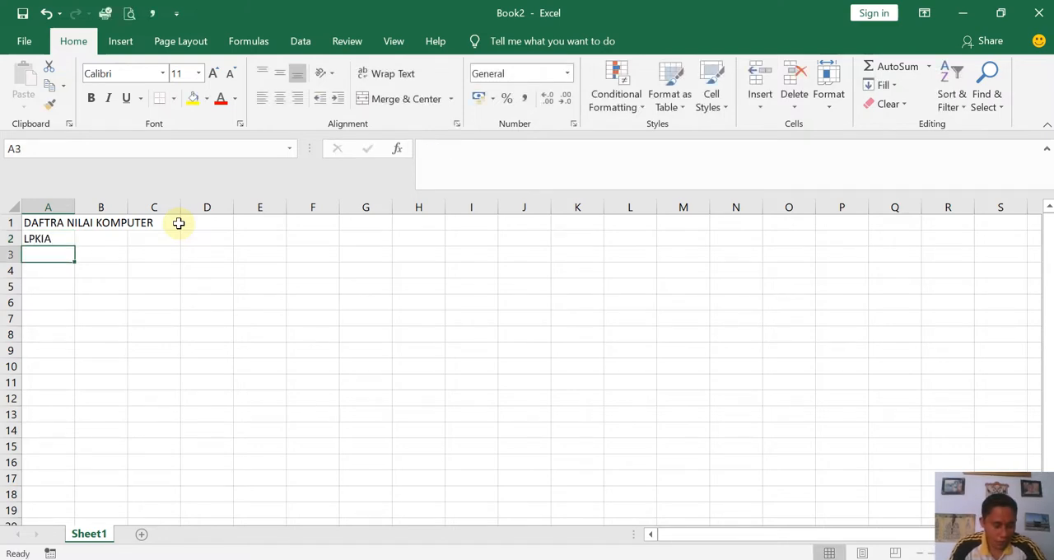
- Enter the column headings "NO" in cell A3 and "NAMA SISWA" in cell B3
type("NO")
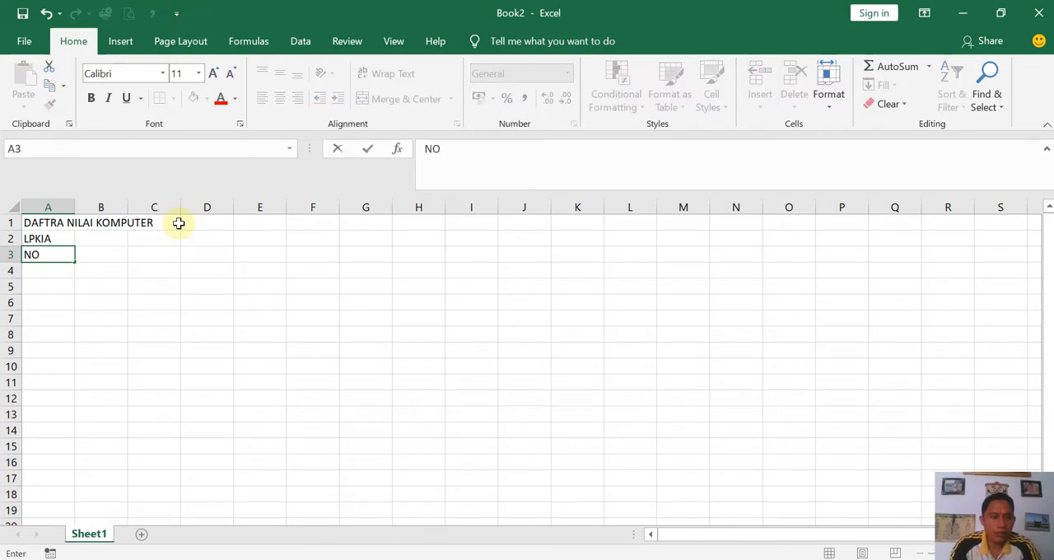
key("Tab")
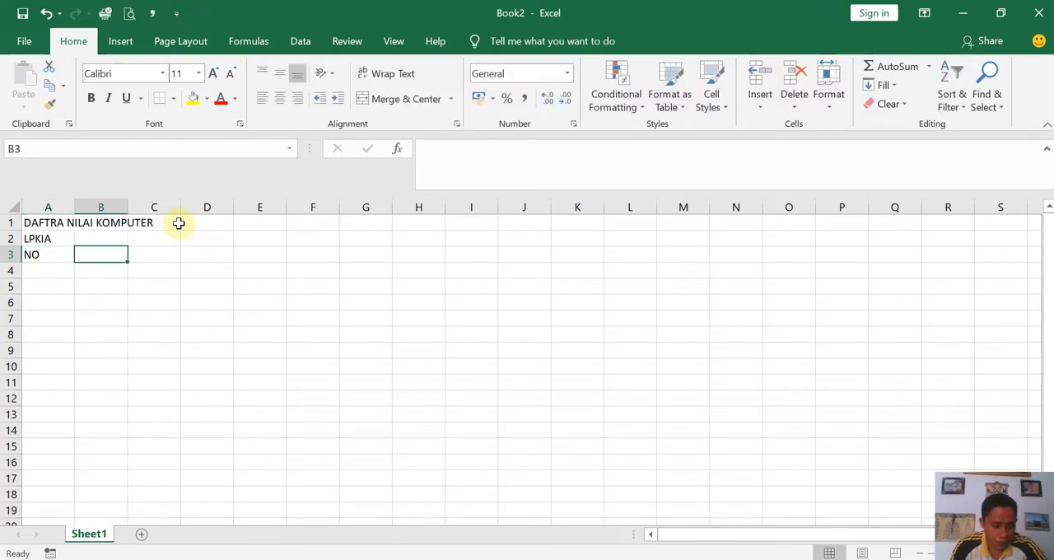
type("NAAM===")
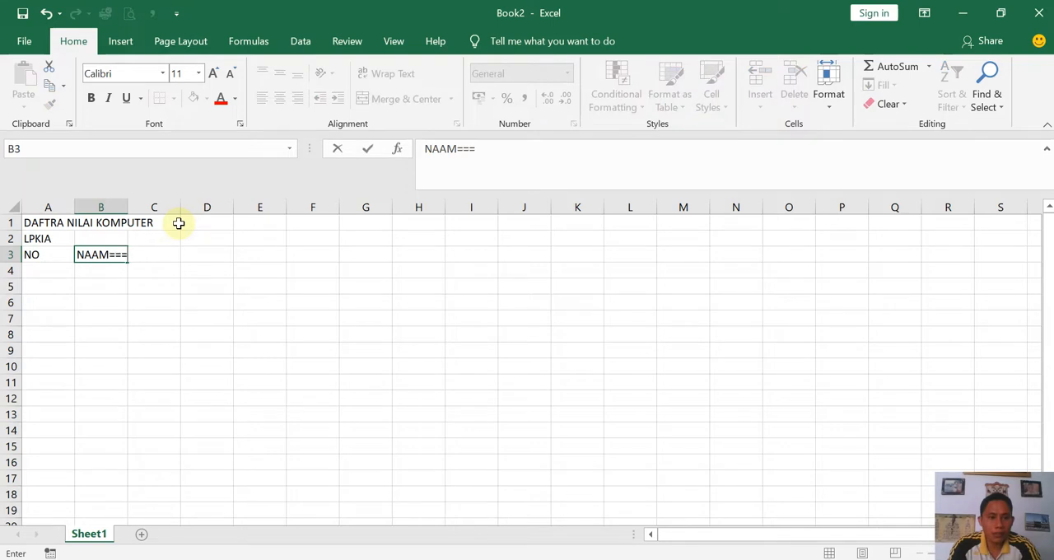
key("BackSpace")
key("BackSpace")
key("BackSpace")
key("BackSpace")
key("BackSpace")
type("M")
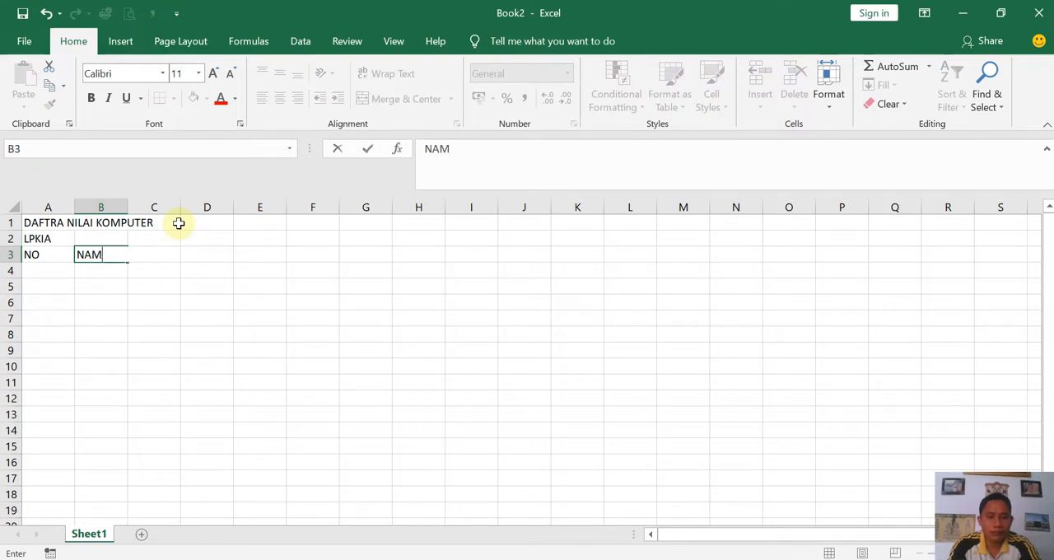
type("A SISWA")
key("Tab")
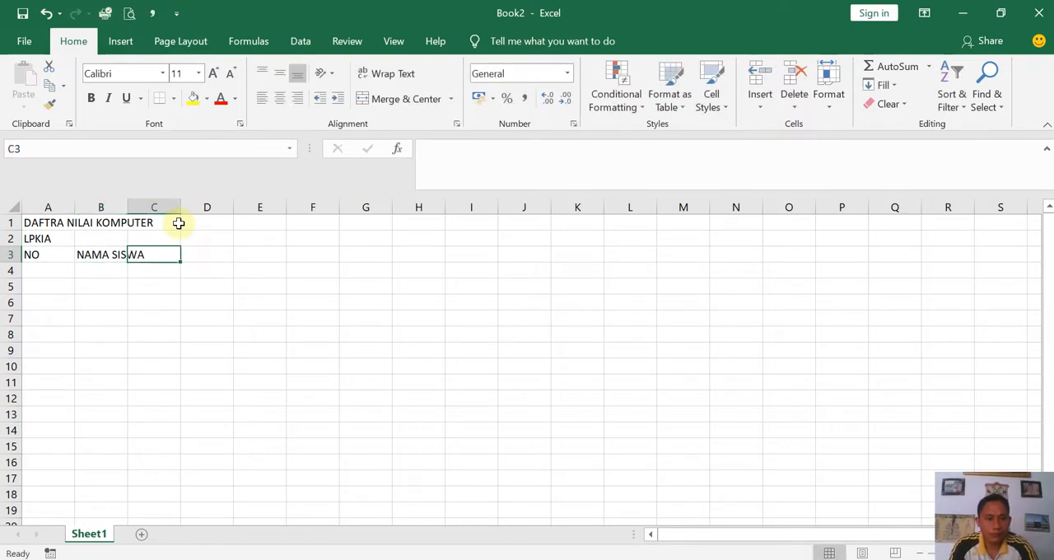
- Widen column B to fit its heading and enter "NILAI" in cell C3
left_click_drag(128, 206, 198, 213)
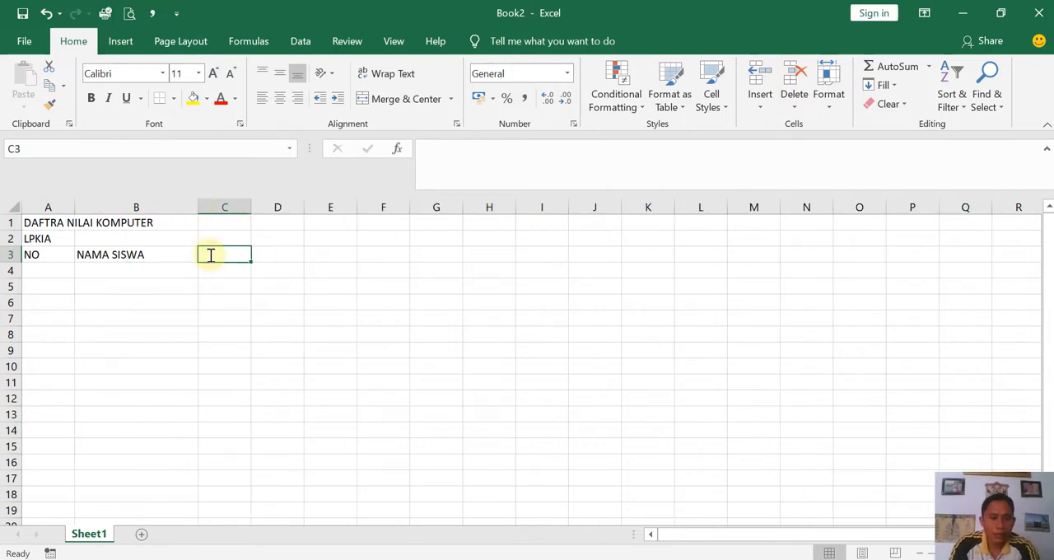
type("NILAI")
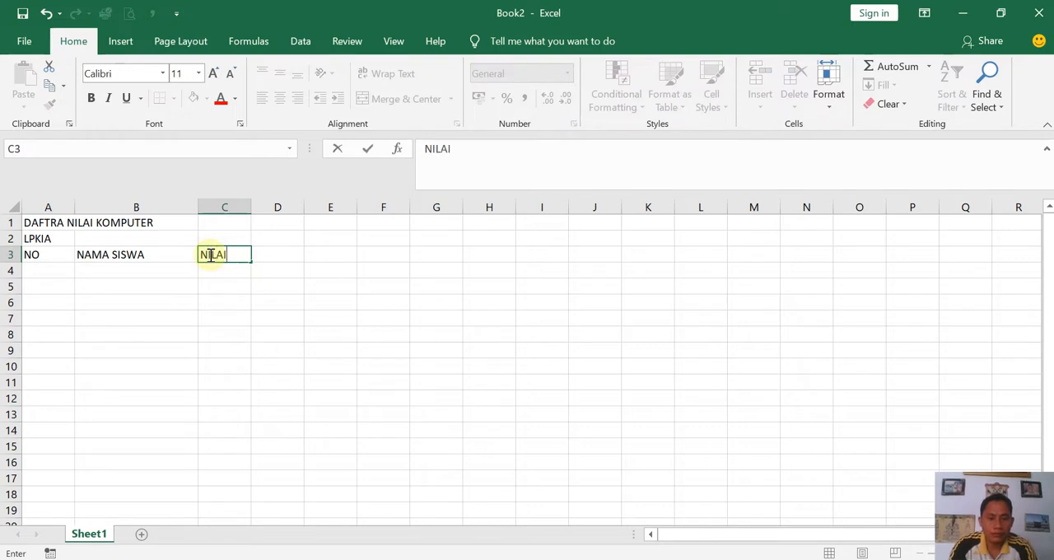
left_click(267, 256)
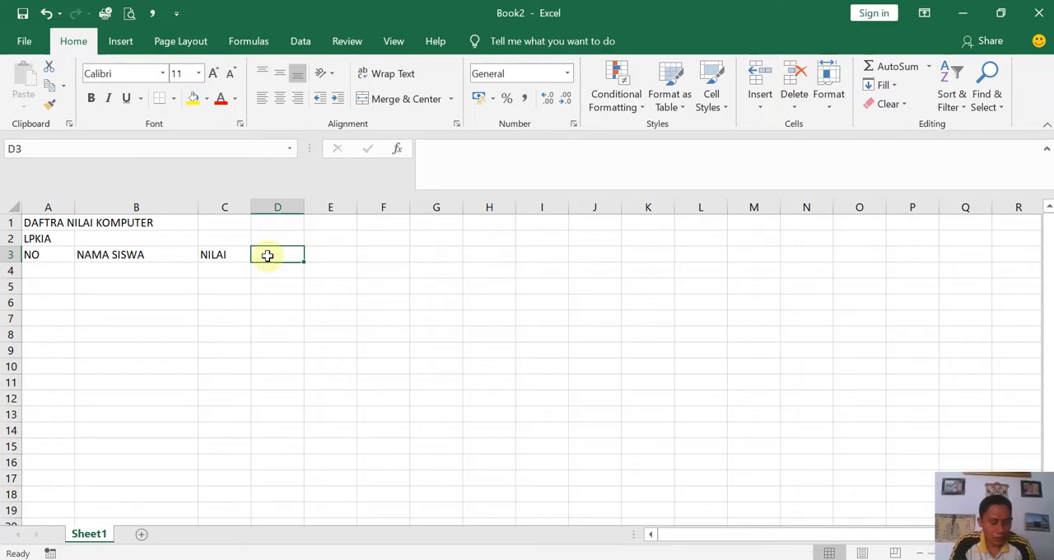
- Enter the subheadings "WORD" in cell C4 and "EXCEL" in cell D4 beneath the NILAI heading
key("Down")
key("Left")
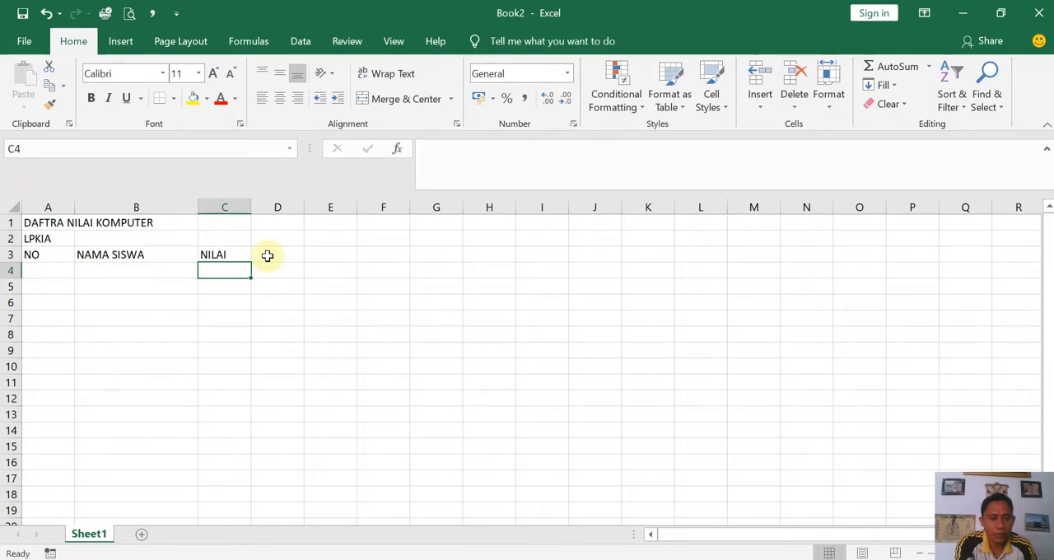
type("WORD")
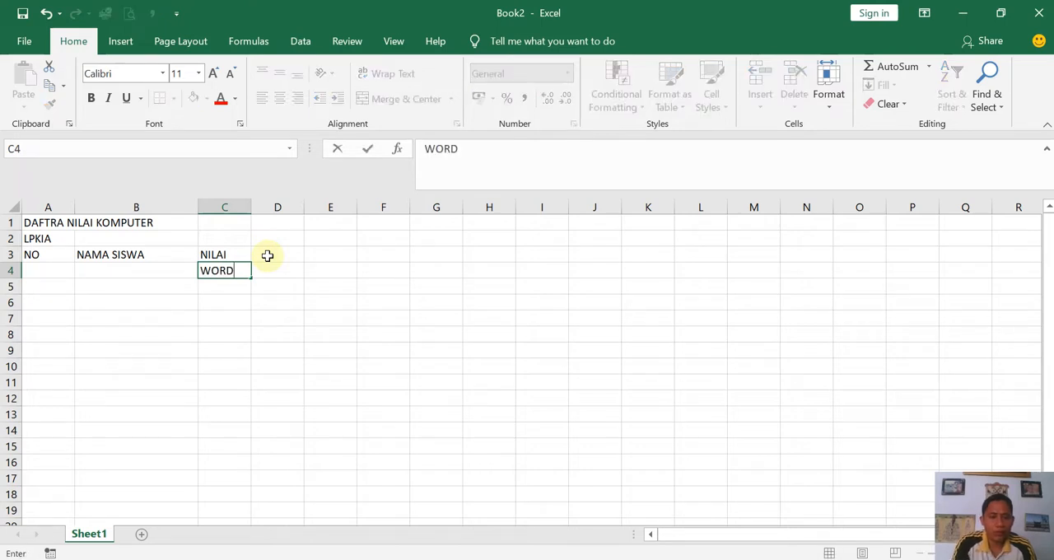
key("Tab")
type("RX")
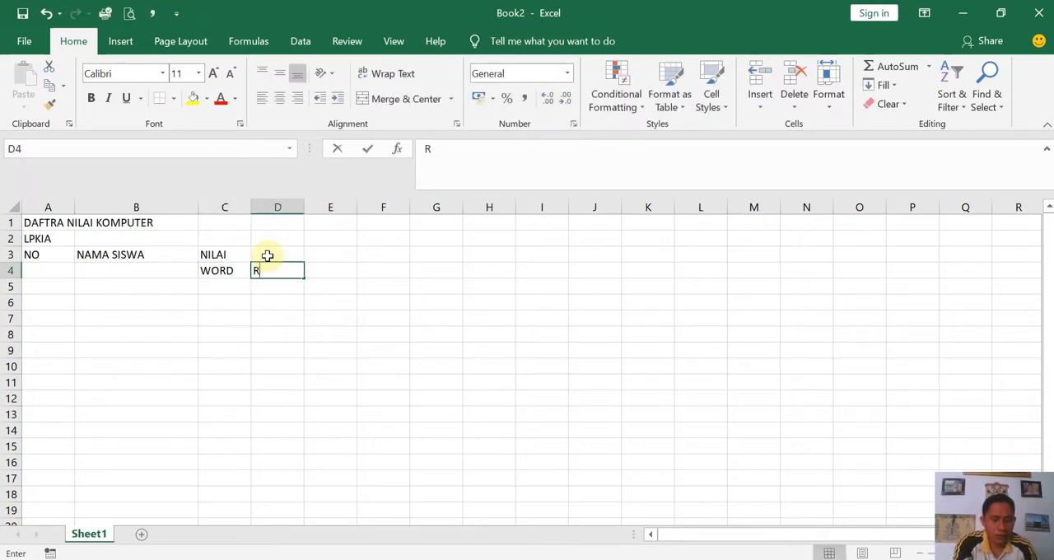
key("BackSpace")
key("BackSpace")
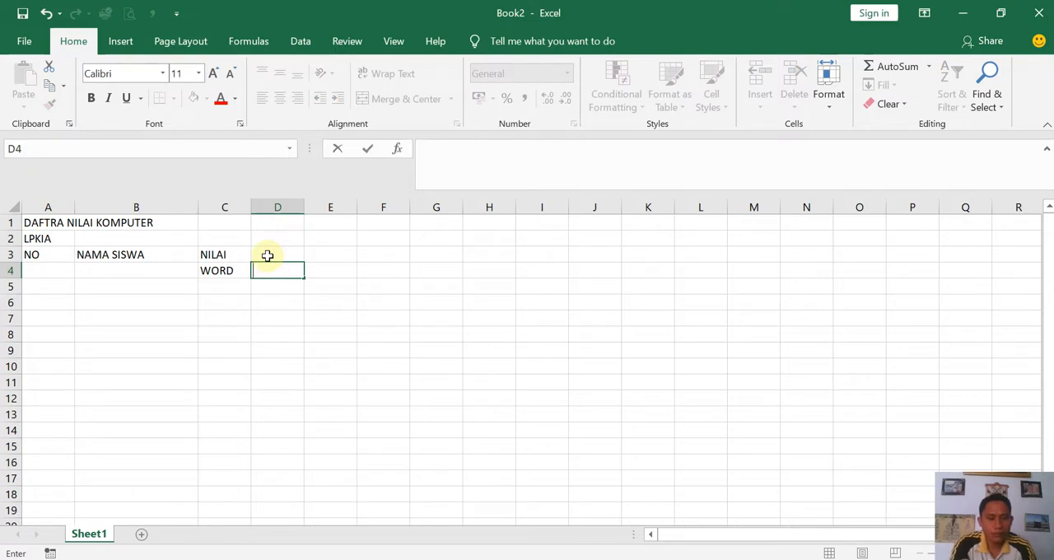
type("EXC")
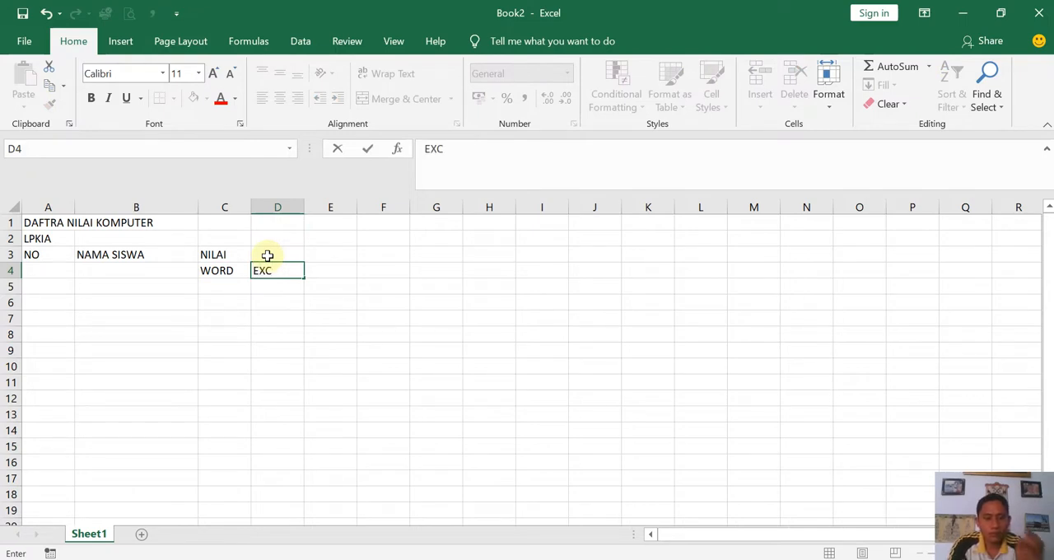
type("EL")
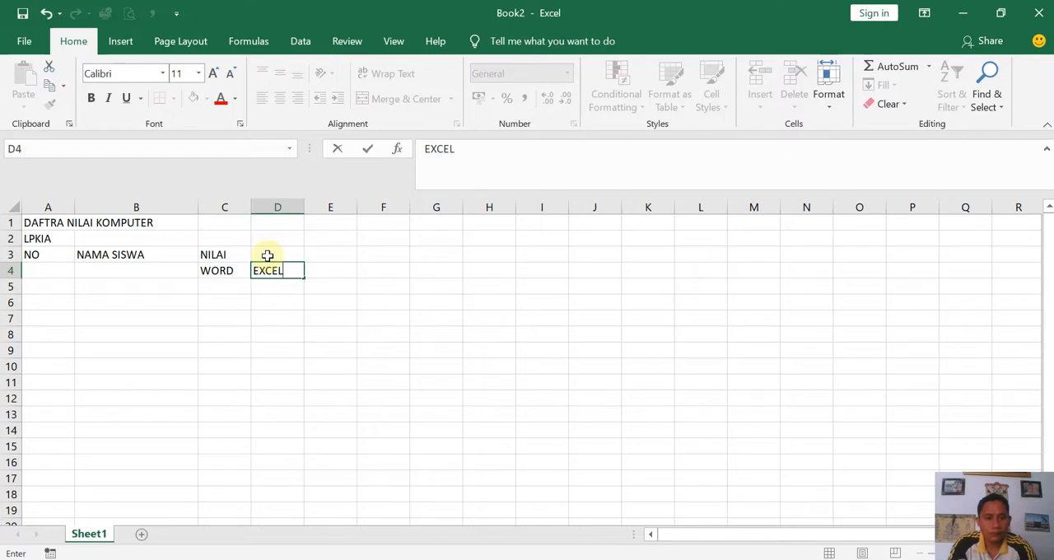
key("Tab")
- Enter the headings "JUMLAH" in cell E3 and "RATA-RATA" in cell F3
key("Up")
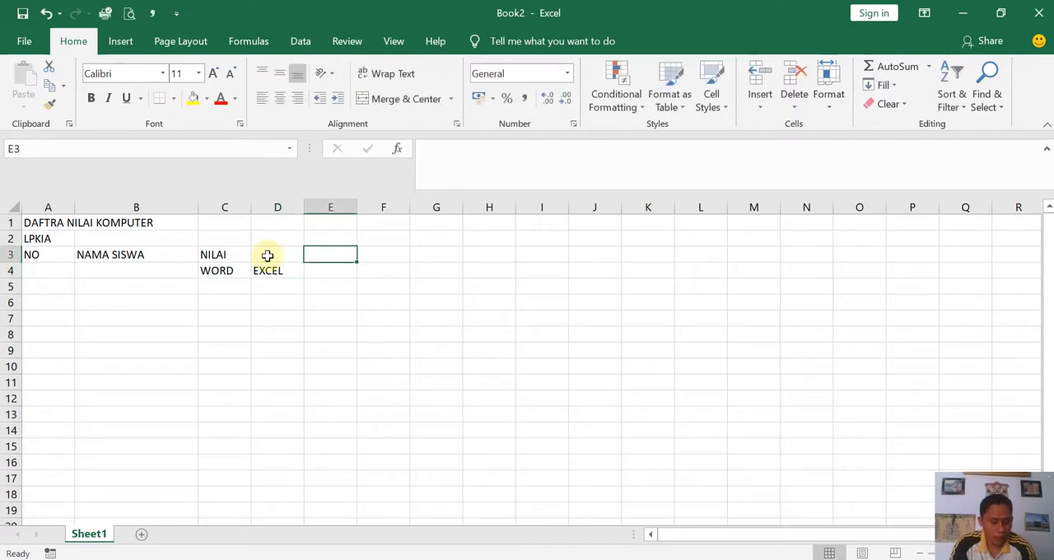
type("JUMLAH")
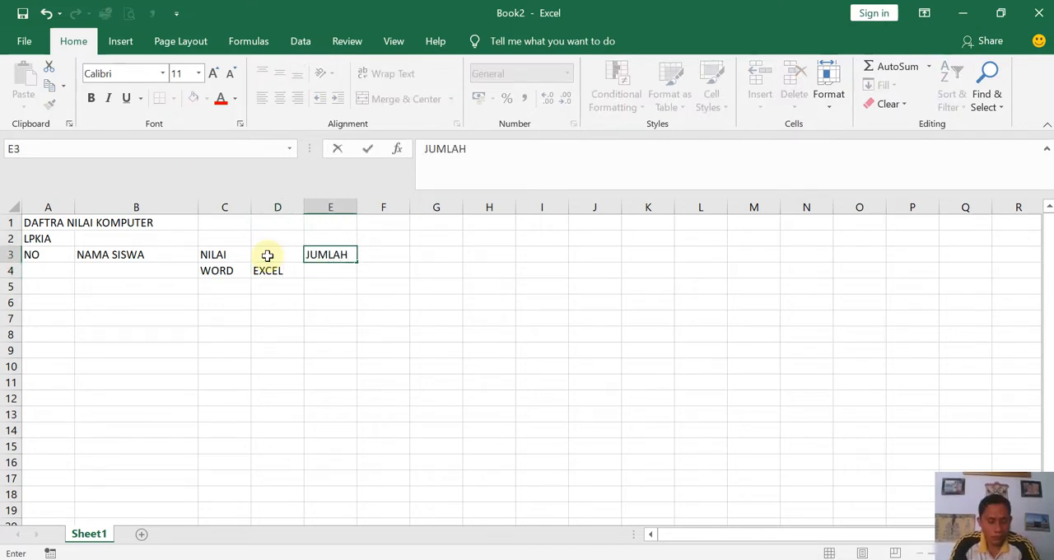
key("Tab")
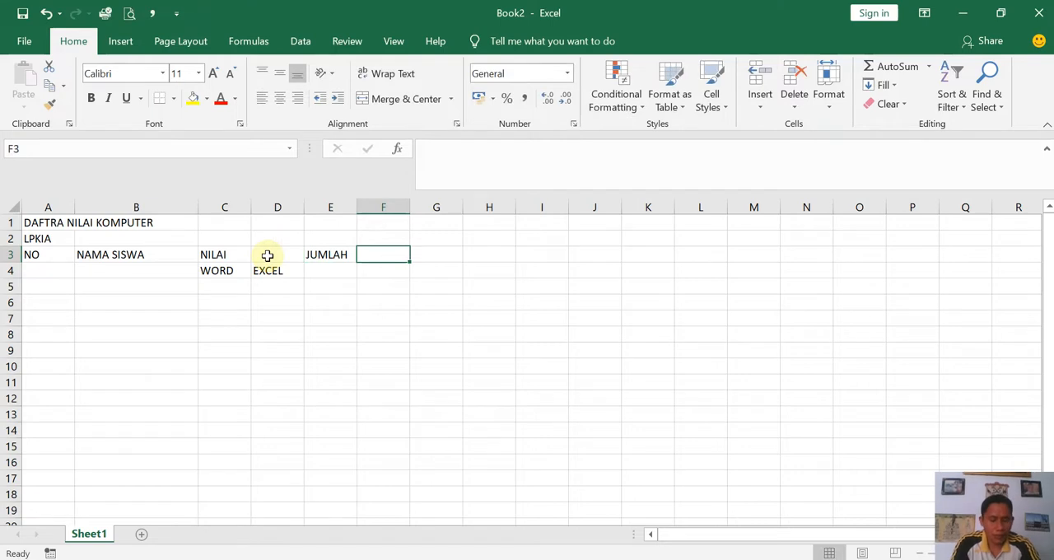
type("RATA-RATA")
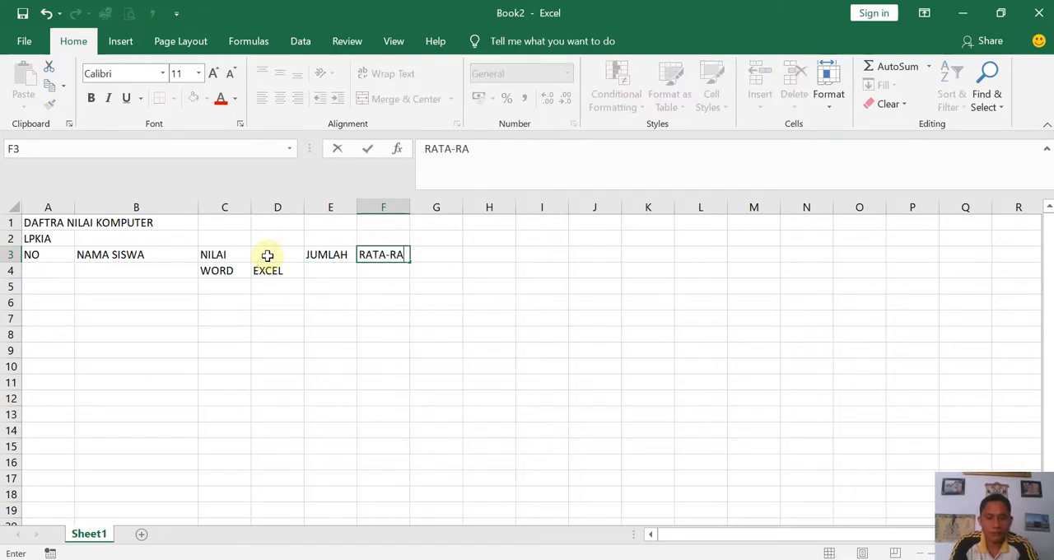
key("Return")
- Number the student rows 1 to 5 in cells A5:A9 and center the numbers
key("Left")
key("Left")
key("Left")
key("Left")
key("Left")
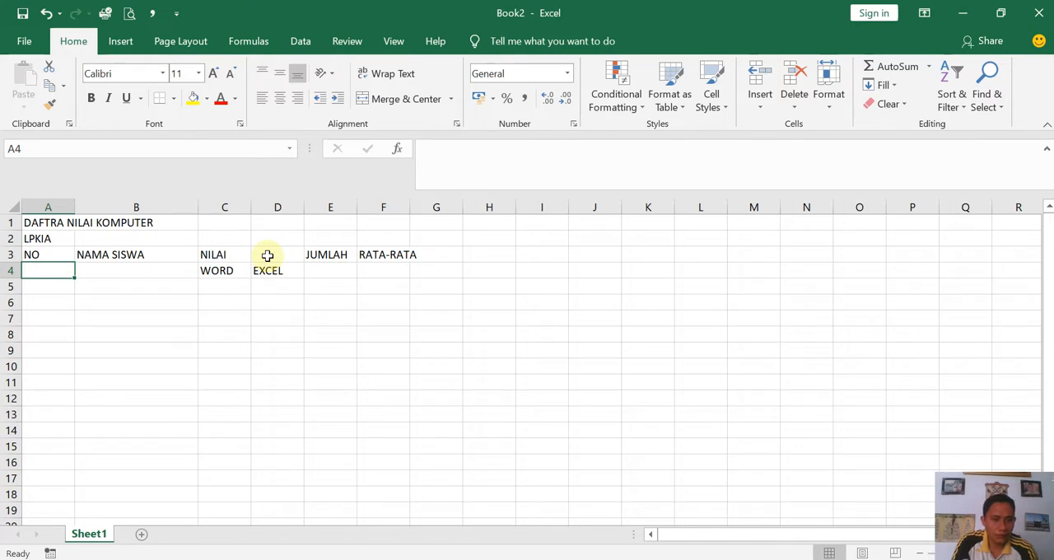
key("Down")
key("Up")
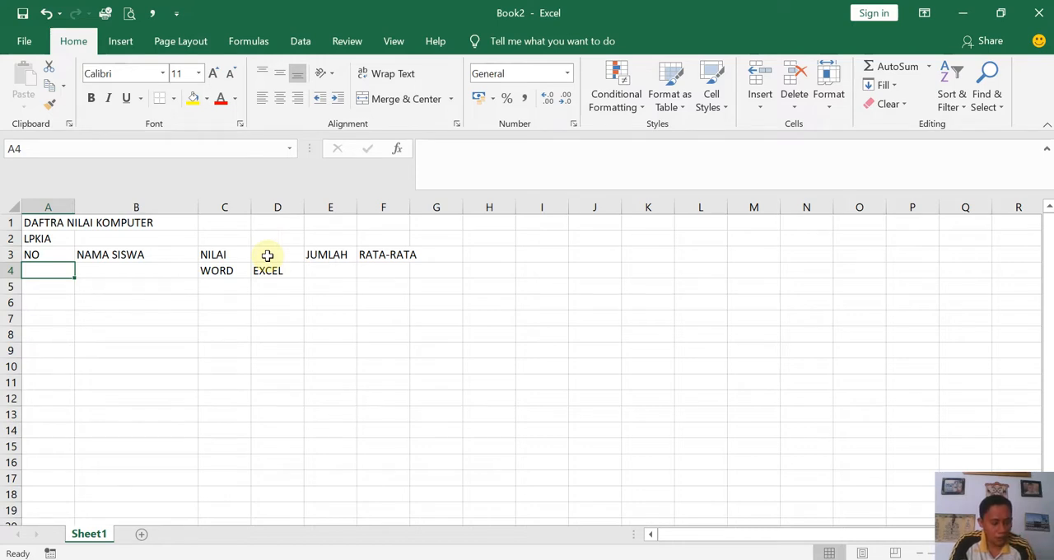
key("Down")
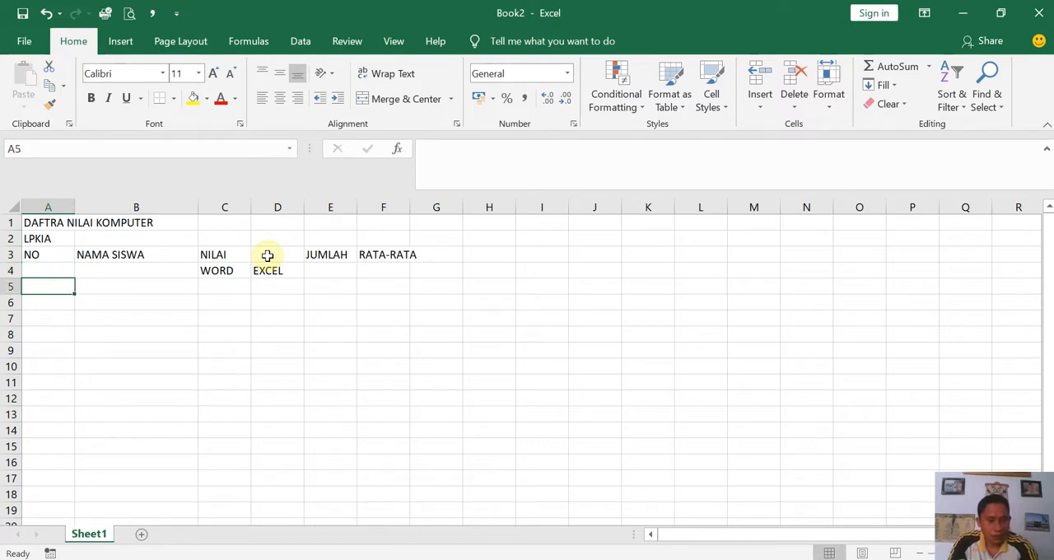
key("shift+Right")
key("shift+Left")
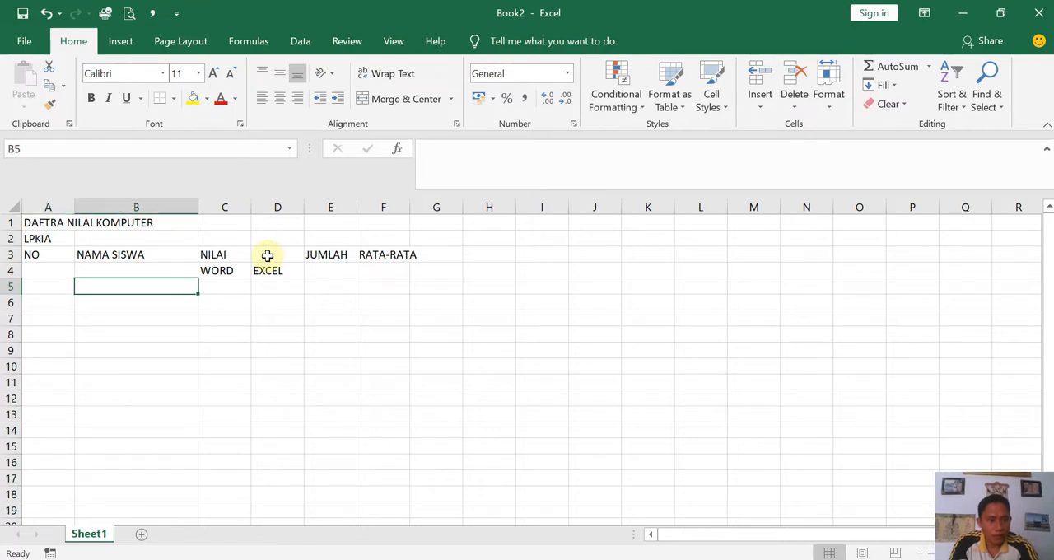
key("Left")
type("1")
key("Return")
type("2")
key("Return")
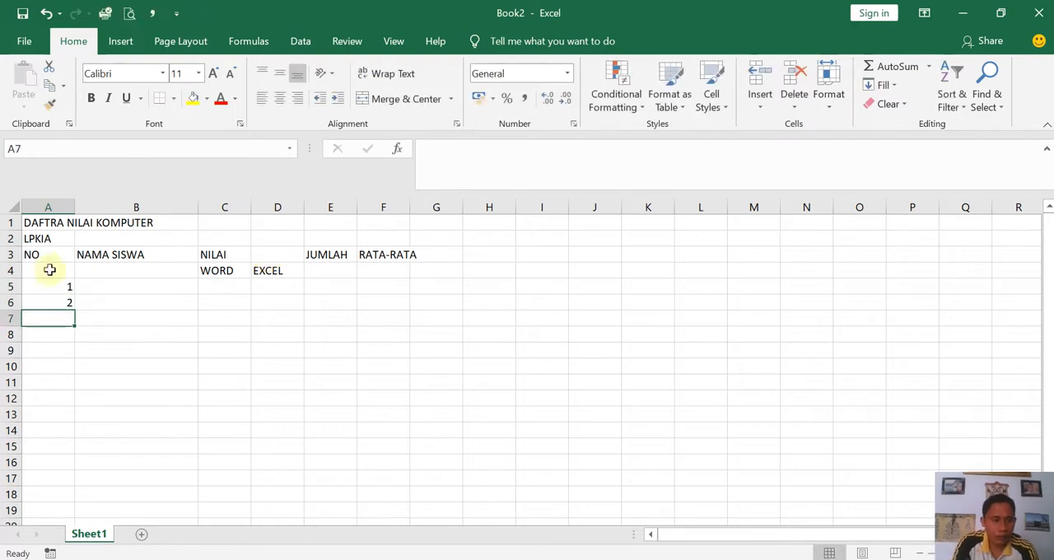
mouse_move(49, 288)
left_mouse_down()
mouse_move(75, 311)
mouse_move(73, 387)
mouse_move(72, 366)
left_mouse_up()
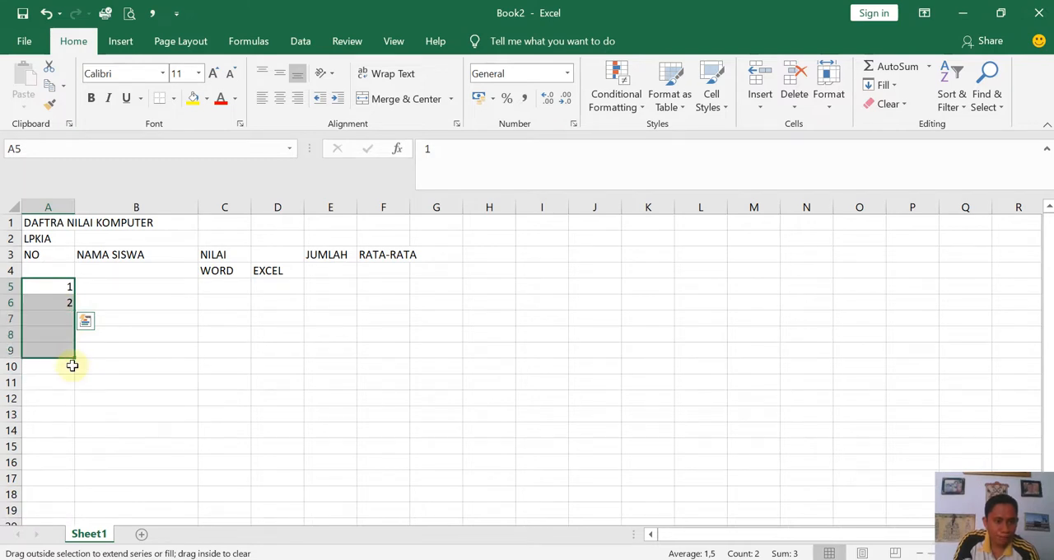
left_click(280, 98)
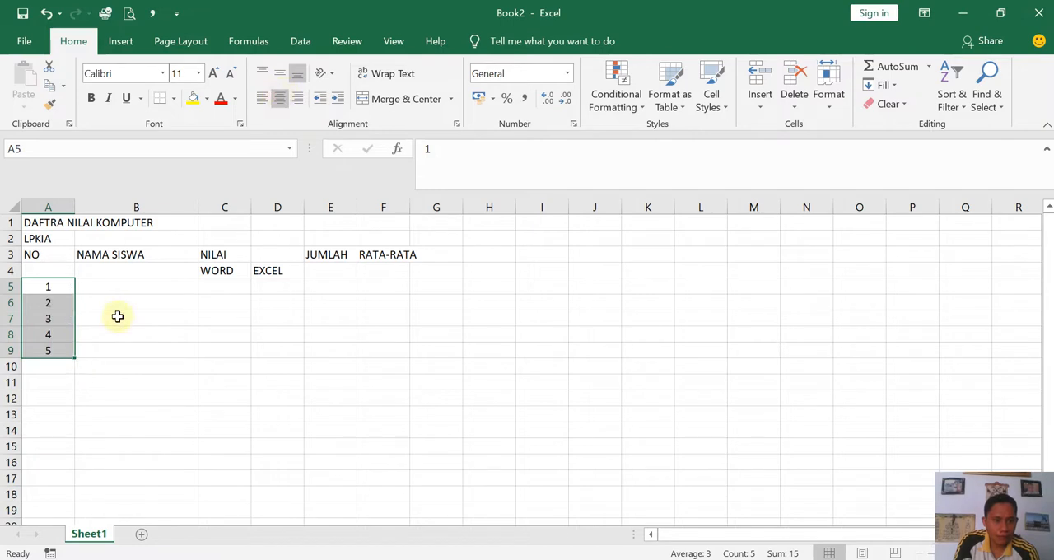
- Enter the first student's name in cell B5
left_click(118, 285)
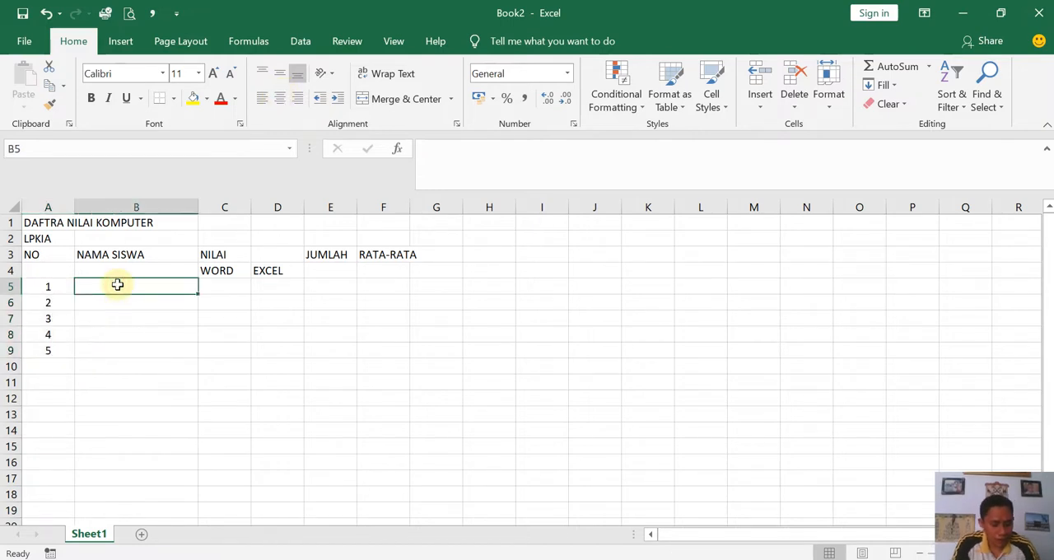
type("fAUZAN")
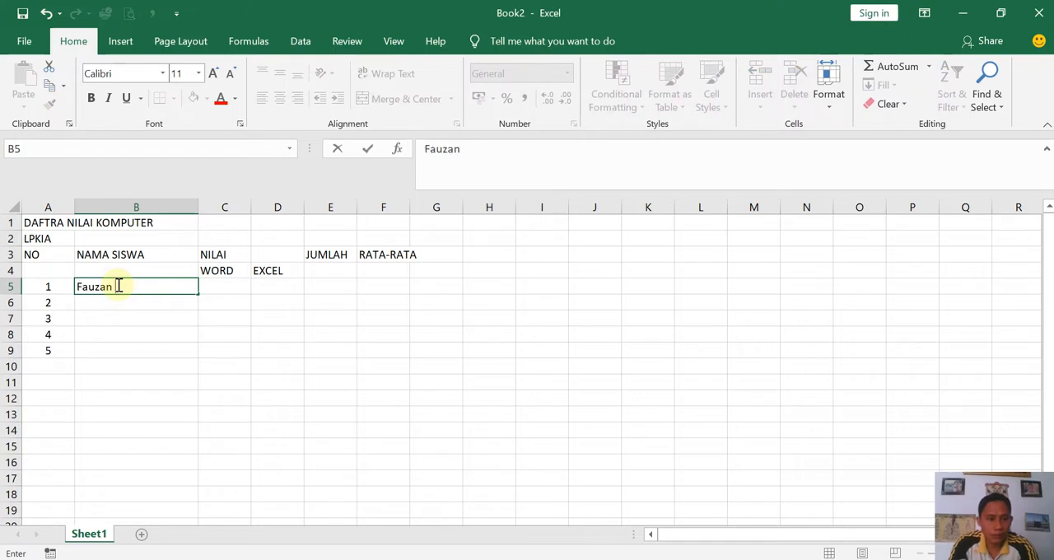
key("Return")
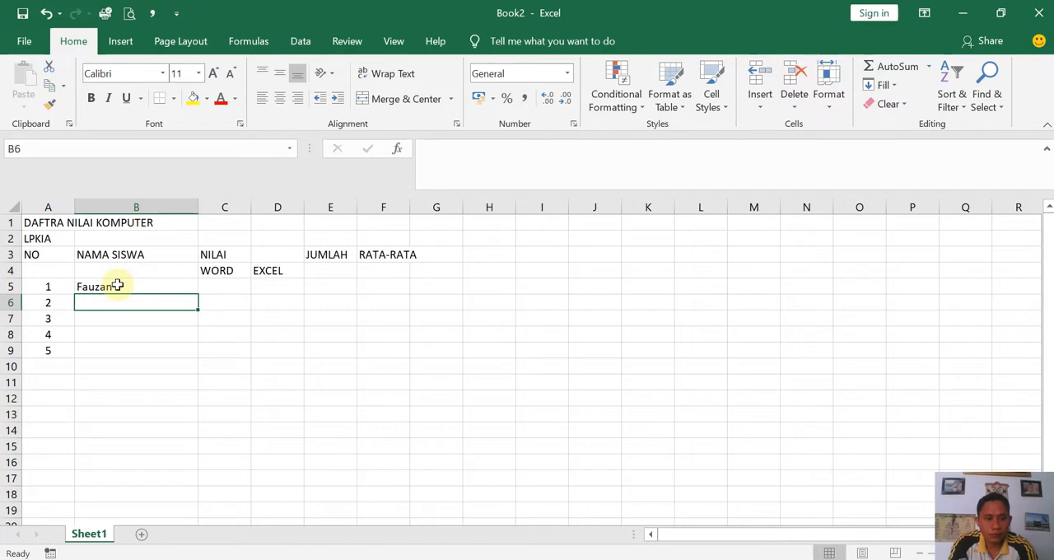
left_click(116, 313)
left_click(112, 302)
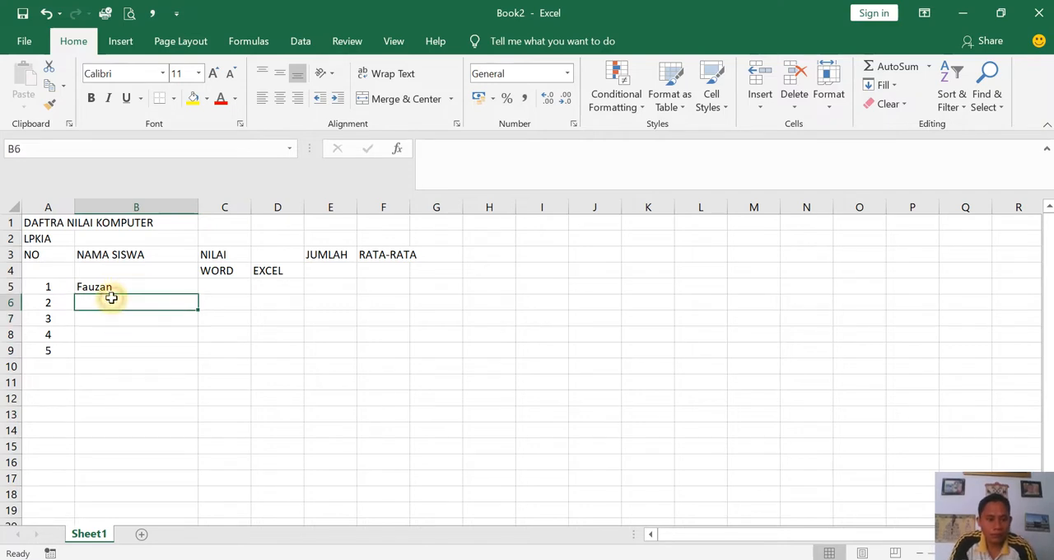
left_click(108, 349)
left_click(108, 302)
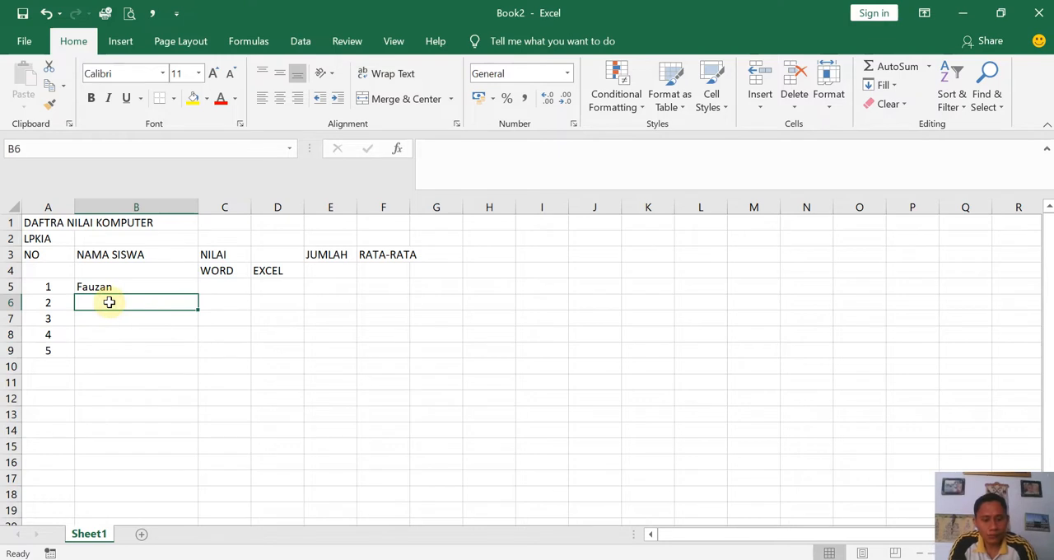
left_click(128, 362)
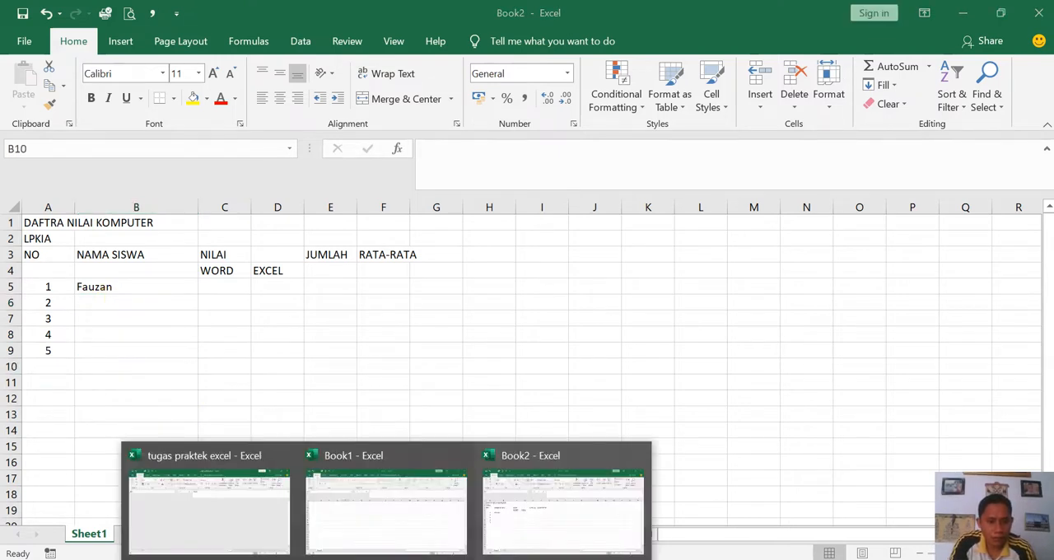
left_click(103, 303)
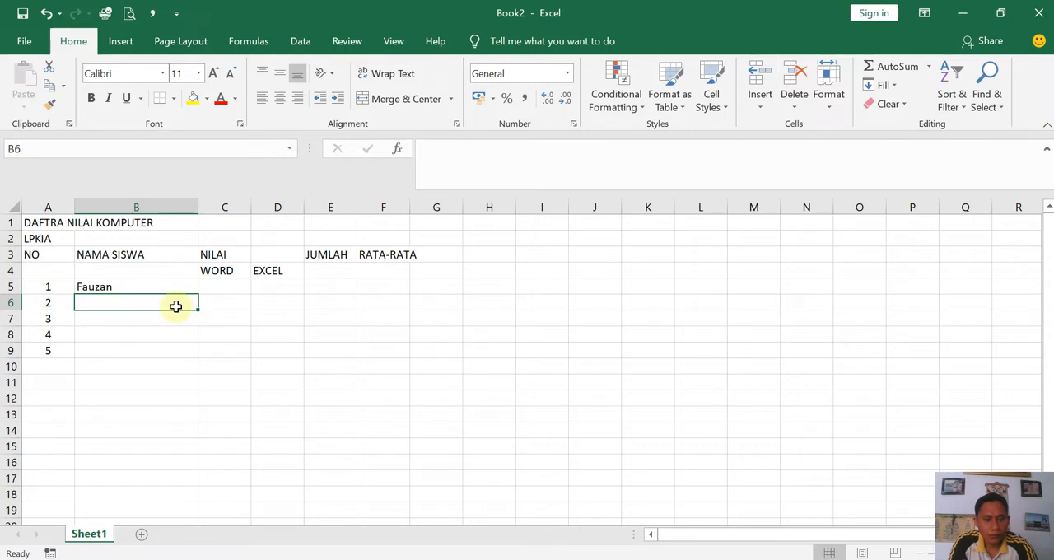
left_click(118, 331)
left_click(113, 304)
double_click(113, 287)
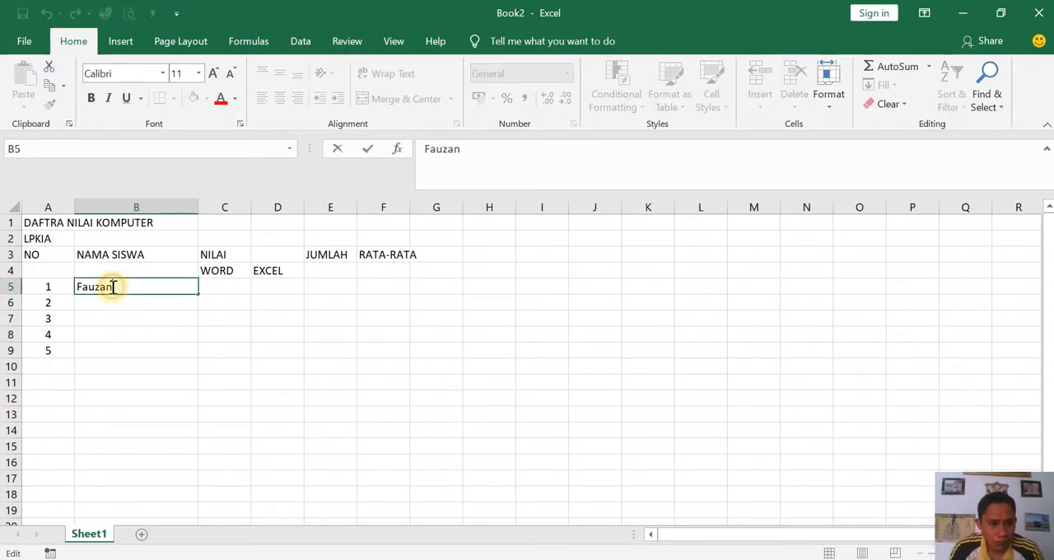
left_click(115, 318)
left_click(117, 302)
double_click(118, 301)
type("khfik")
key("BackSpace")
key("BackSpace")
key("BackSpace")
key("BackSpace")
key("BackSpace")
key("Return")
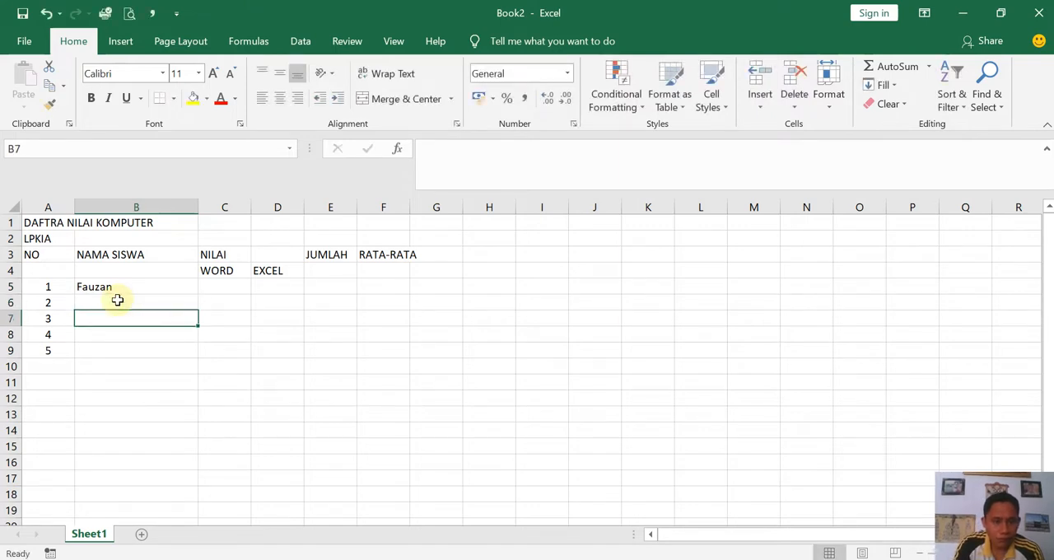
- Enter the second student's name in cell B6 of the NAMA SISWA column
left_click(117, 300)
type("Ghi")
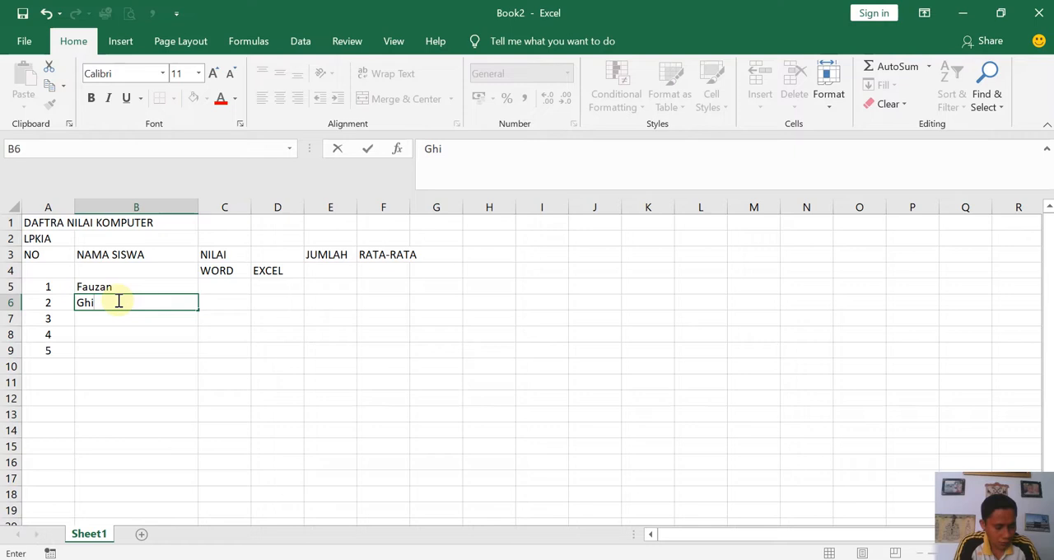
key("BackSpace")
key("BackSpace")
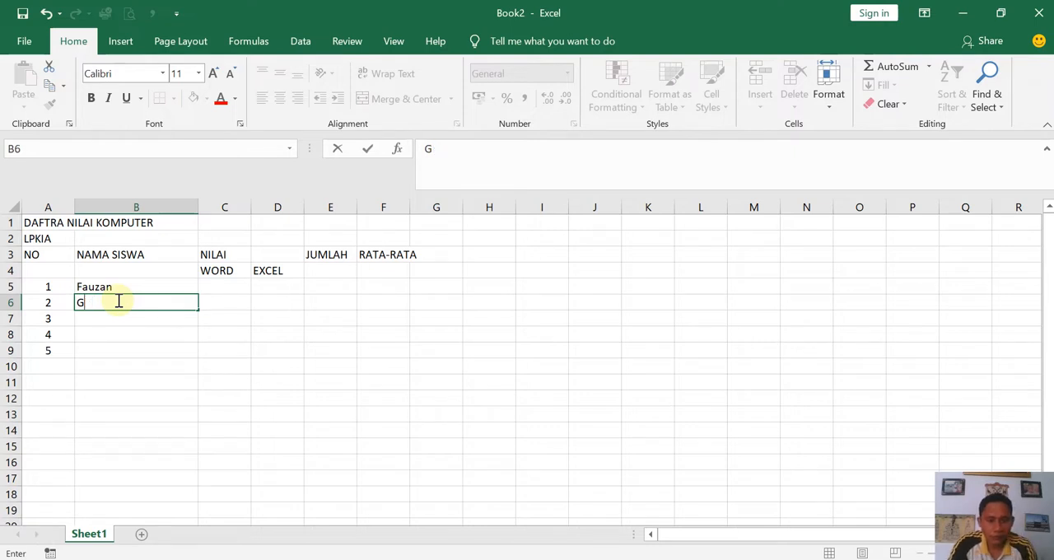
type("izhella")
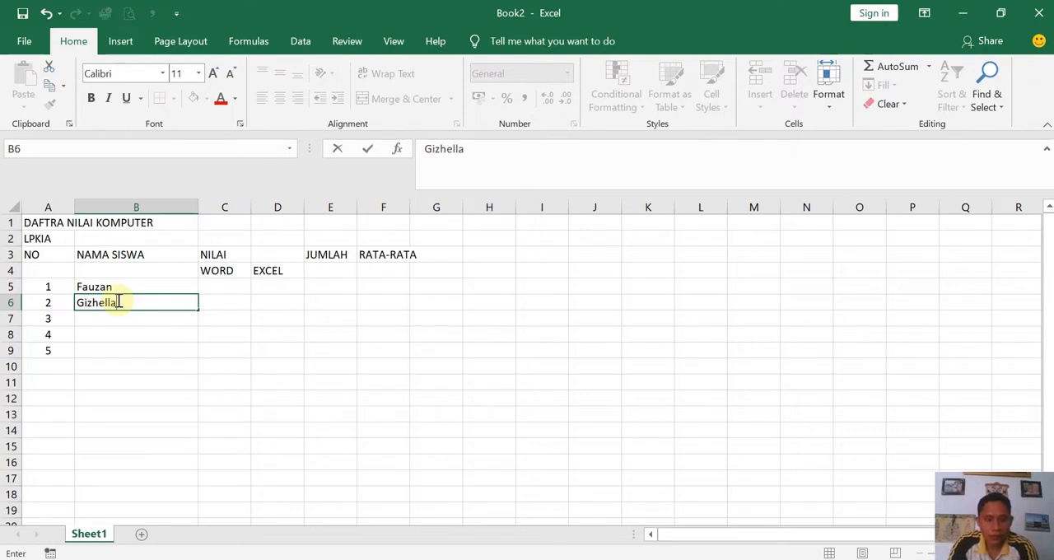
key("Return")
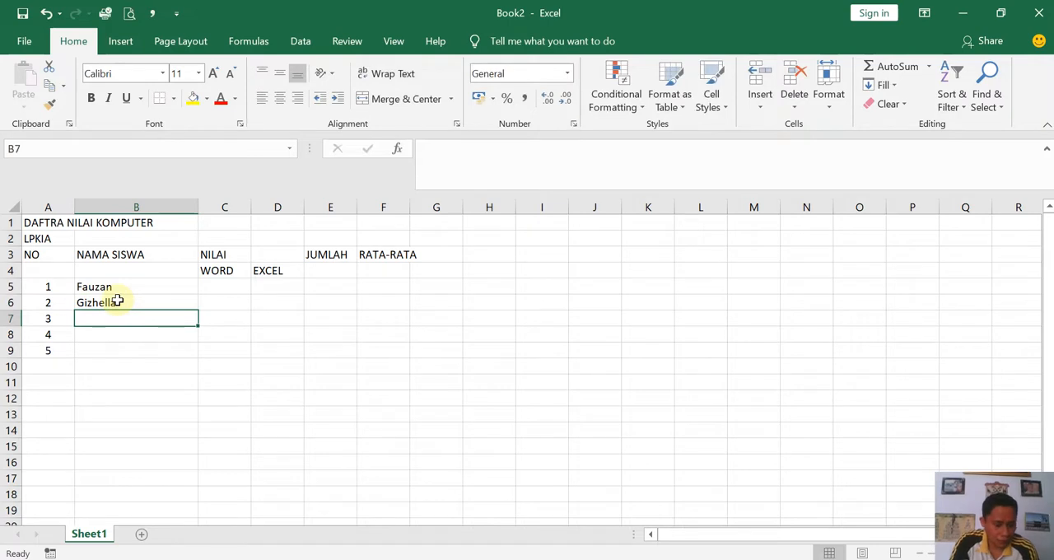
- Enter the names of the third, fourth and fifth students in cells B7:B9
type("Panoma")
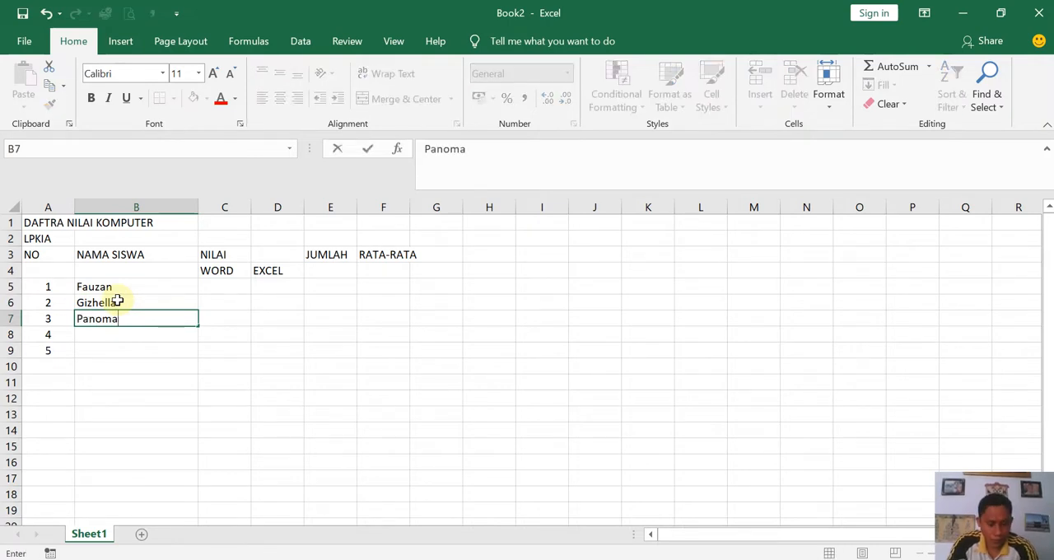
key("Return")
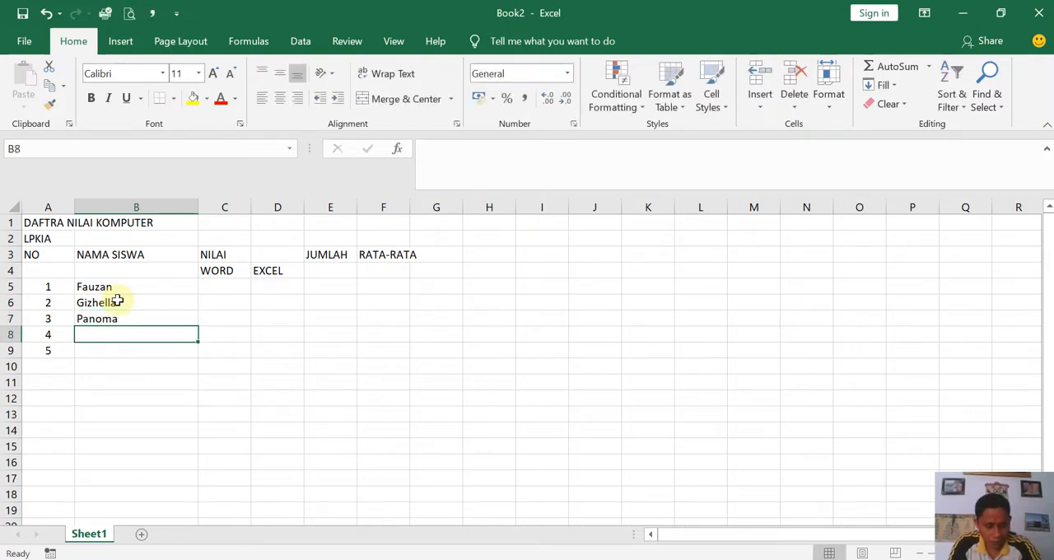
type("Tir")
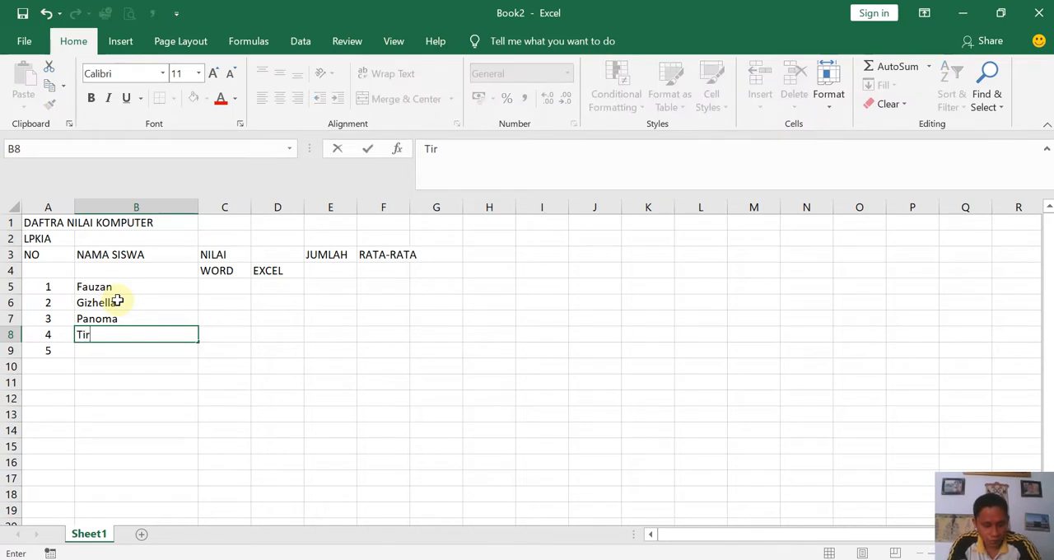
type("oyuda")
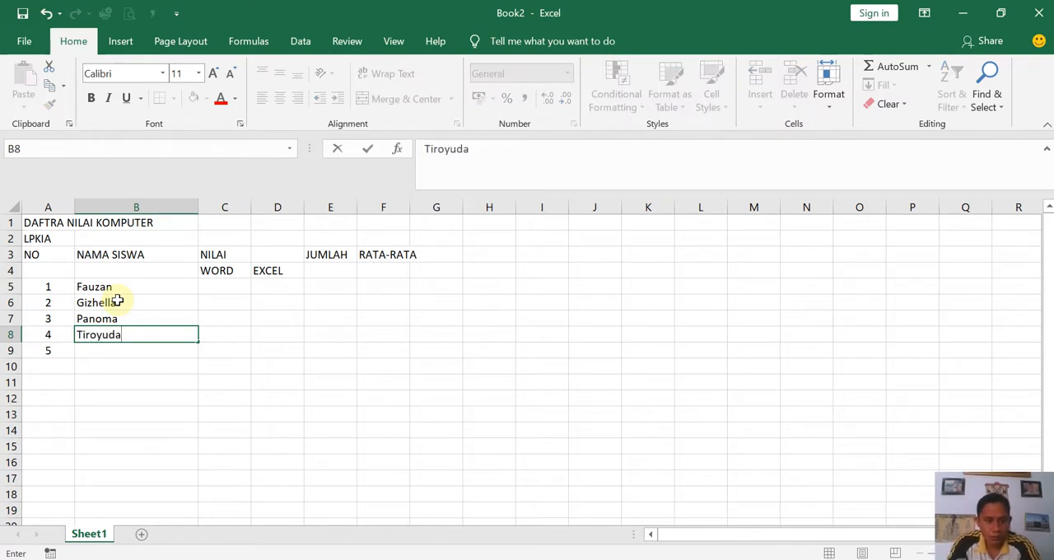
key("Return")
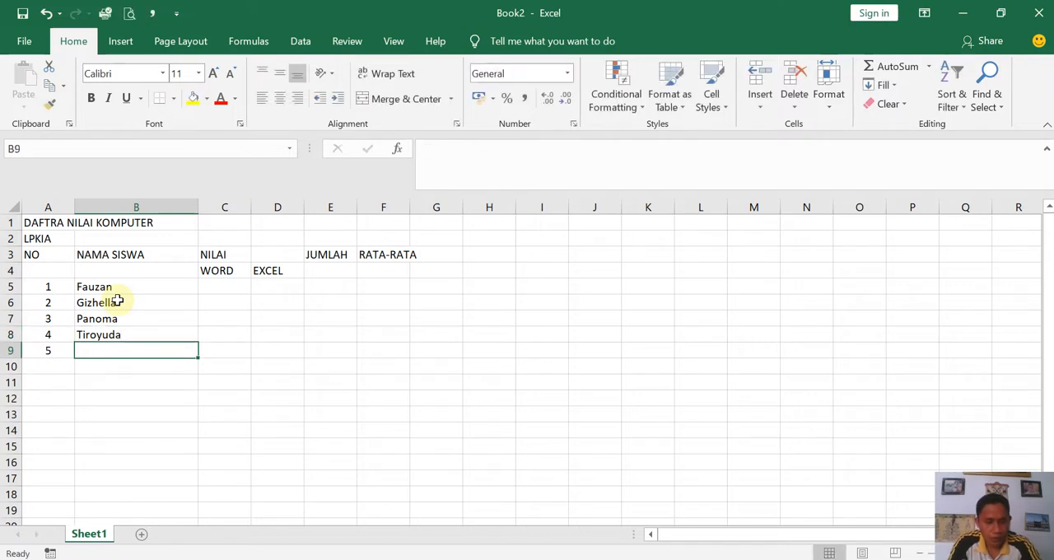
type("Alexander")
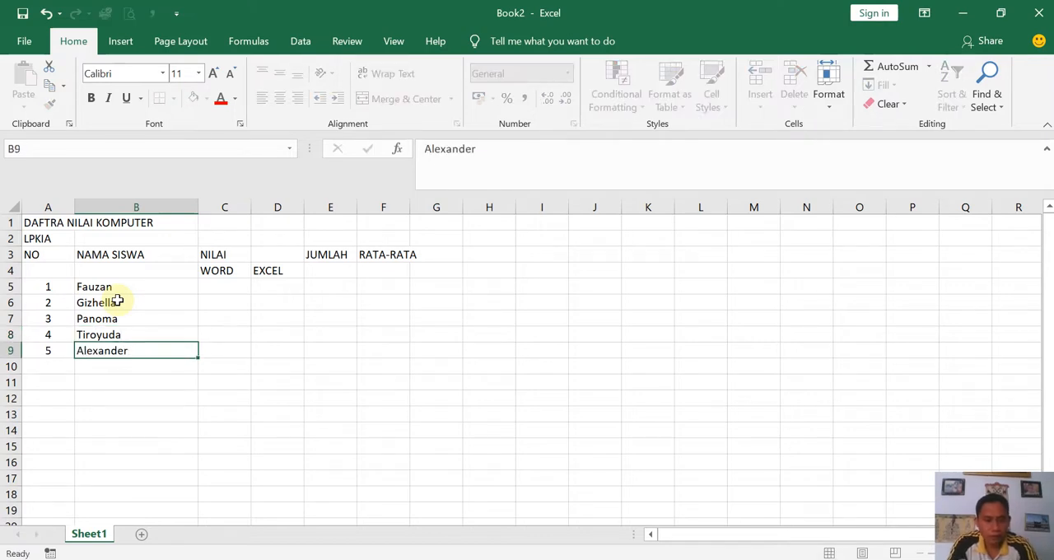
key("Return")
- Enter the WORD scores 100, 70, 75, 65 and 95 in cells C5:C9
key("Up")
key("Right")
key("Up")
key("Up")
key("Up")
key("Up")
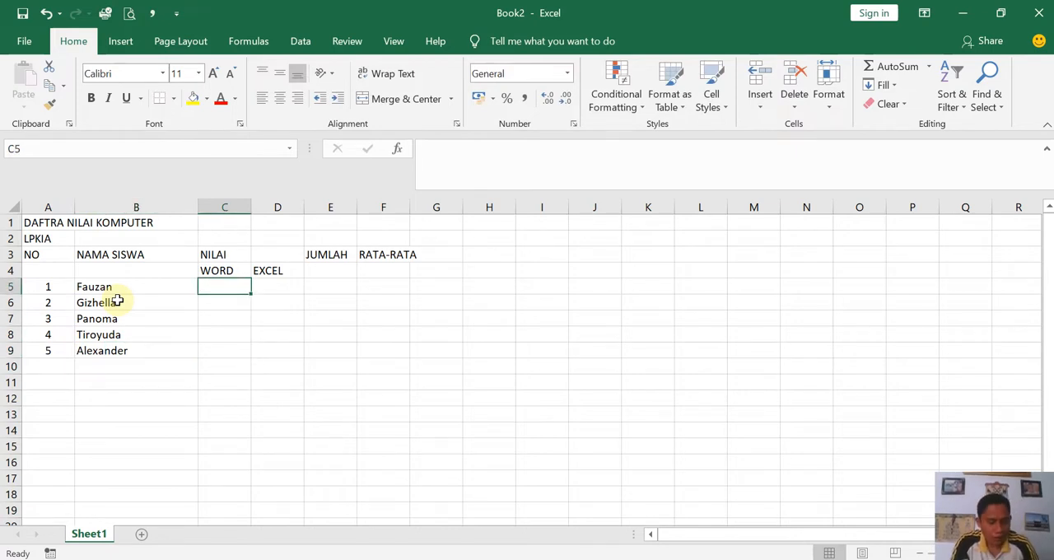
type("100")
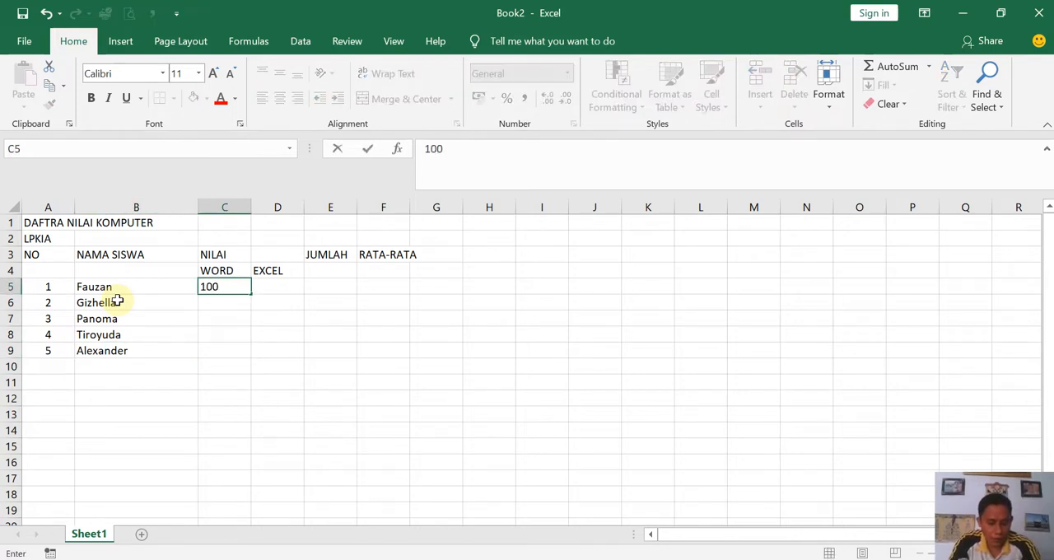
key("Return")
type("70")
key("Return")
type("75")
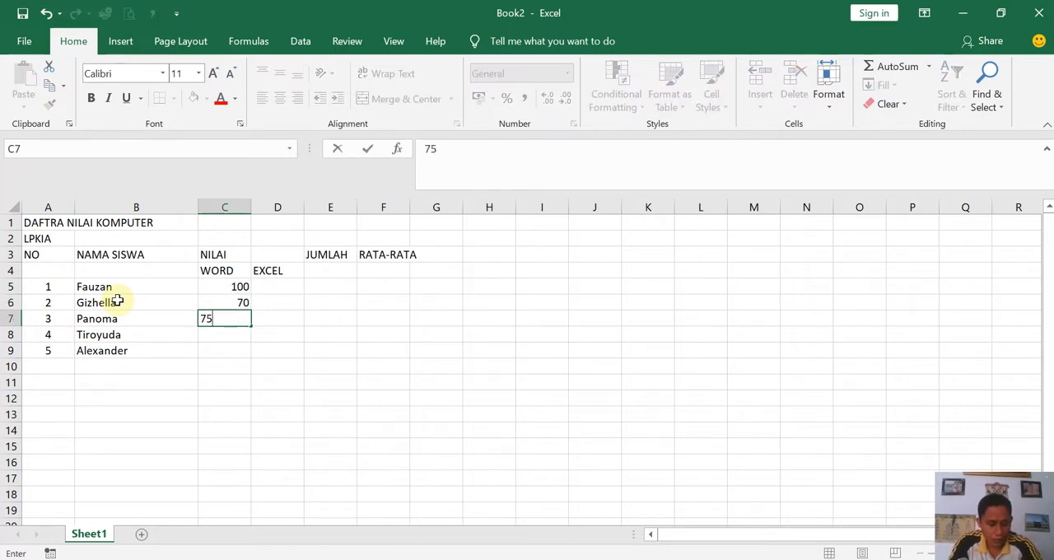
key("Return")
type("65")
key("Return")
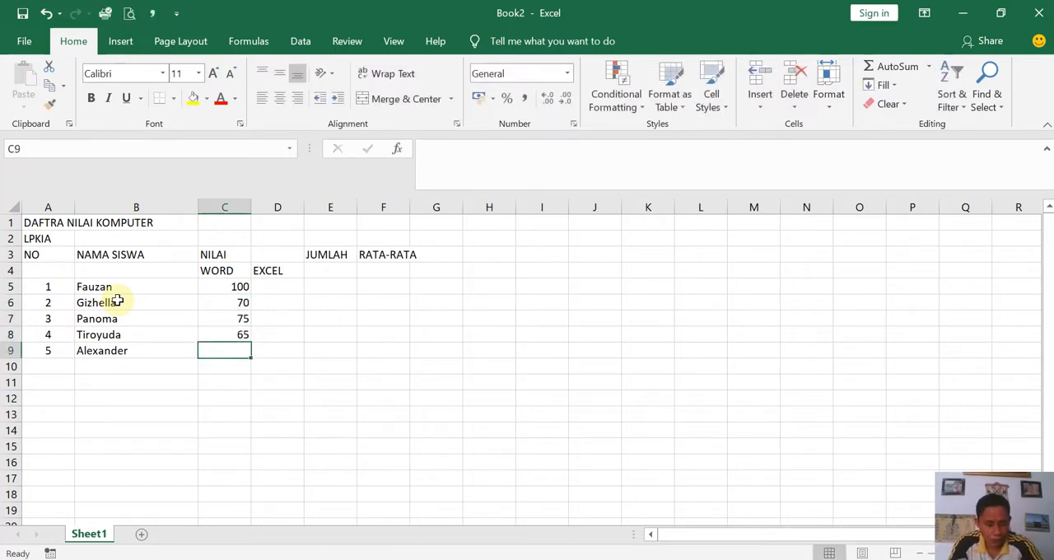
type("95")
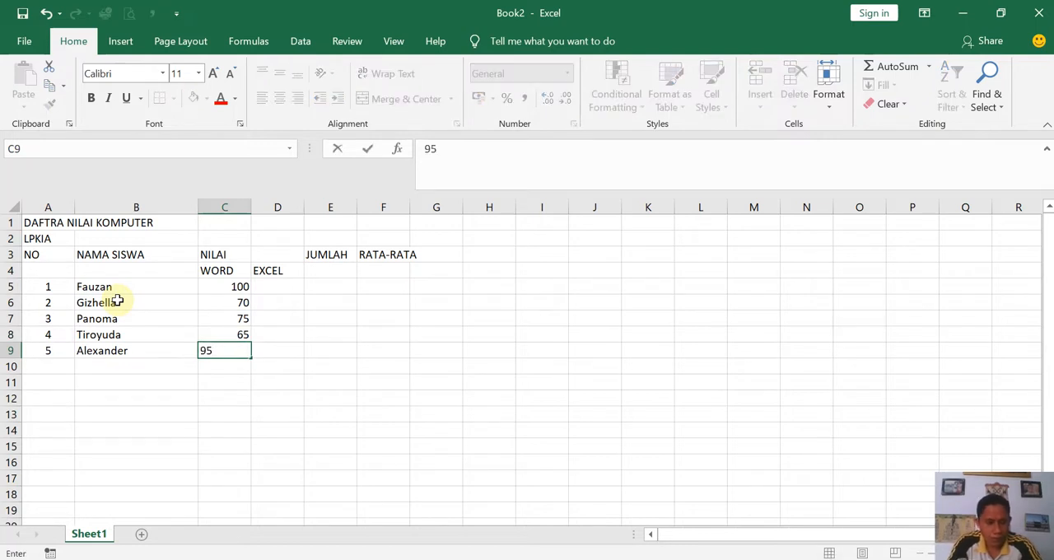
key("Return")
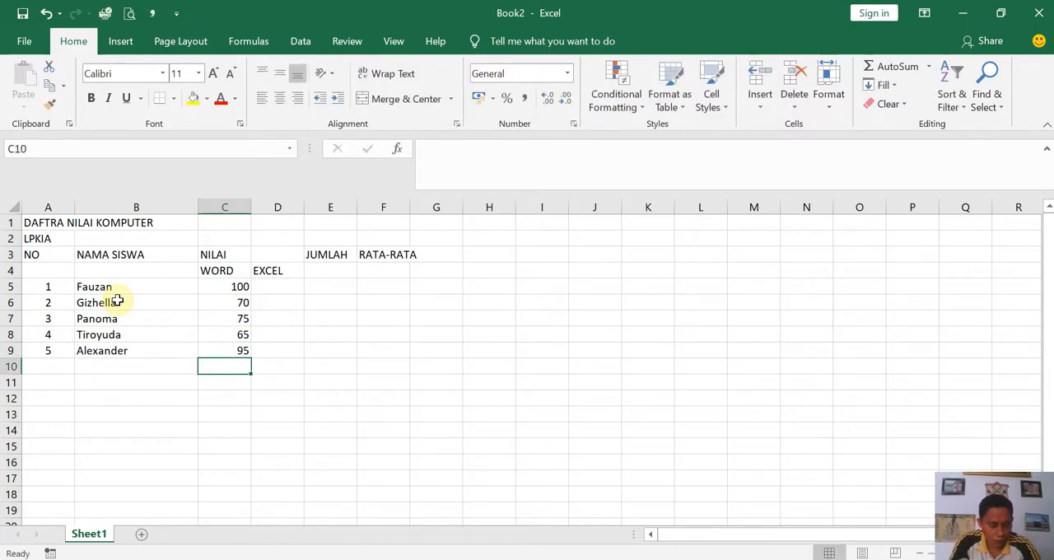
- Enter the EXCEL scores 95, 65, 65, 85 and 75 in cells D5:D9
key("Right")
key("Up")
key("Up")
key("Up")
key("Up")
key("Up")
type("95")
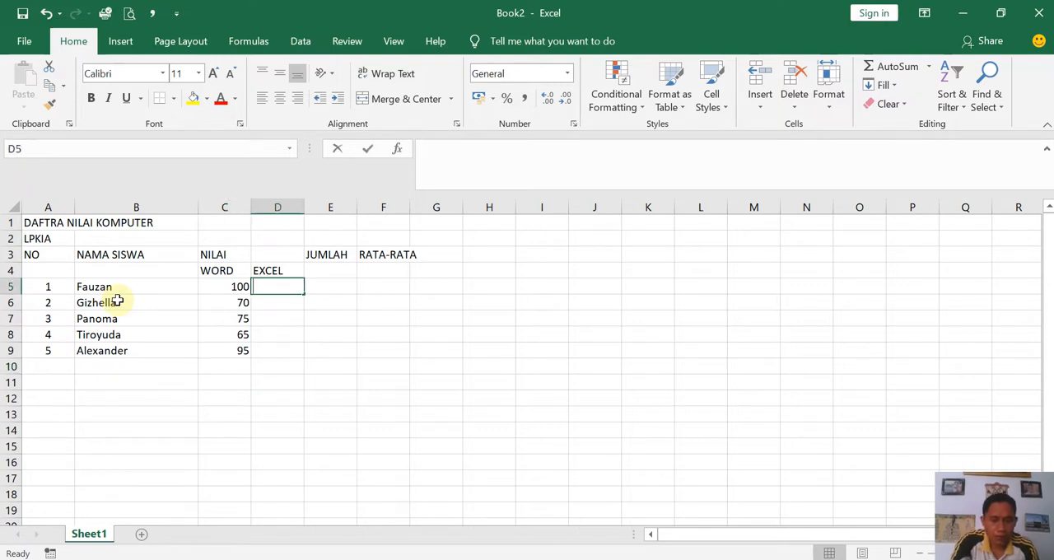
key("Return")
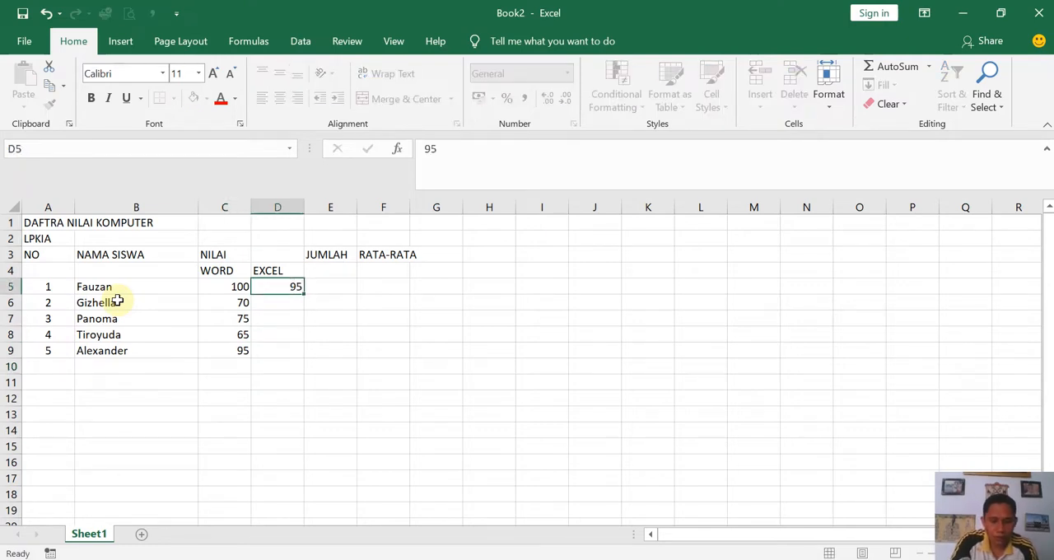
type("6")
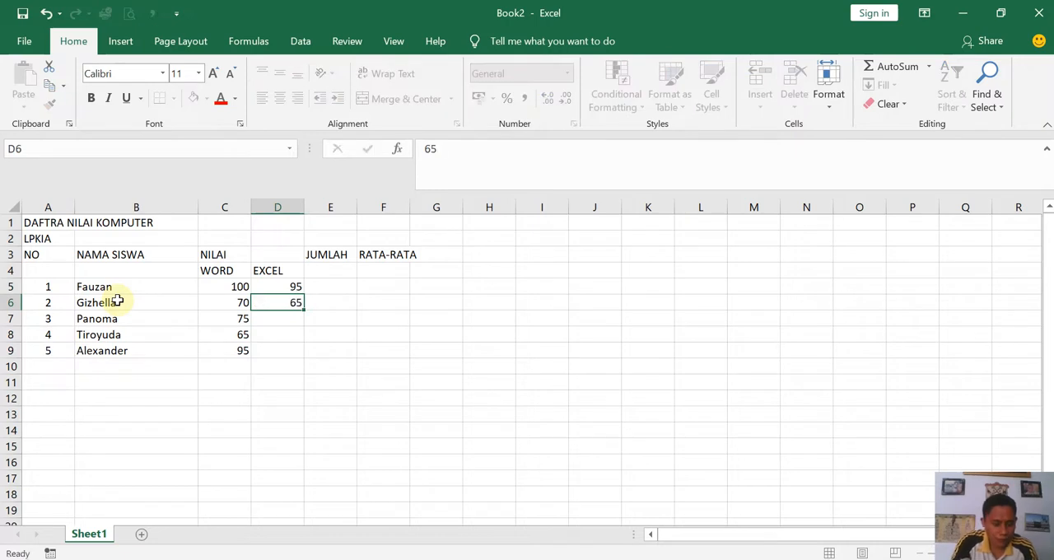
type("5")
key("Return")
type("65")
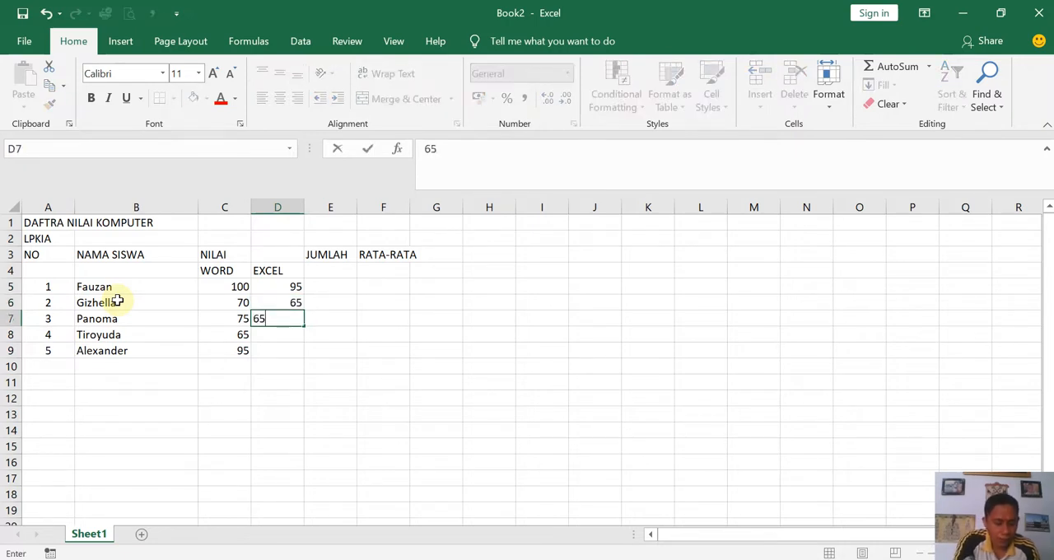
key("Return")
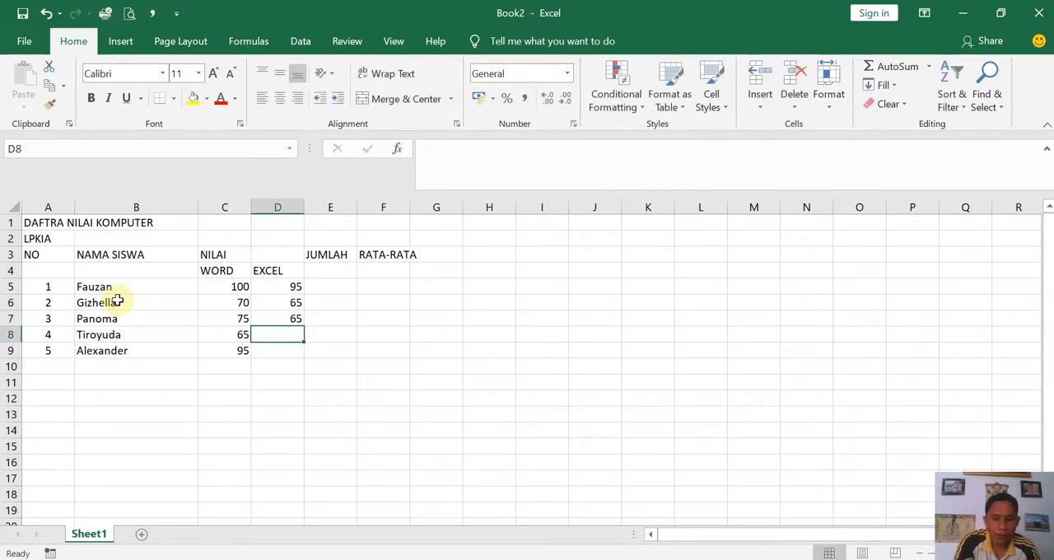
type("85")
key("Return")
type("75")
key("Return")
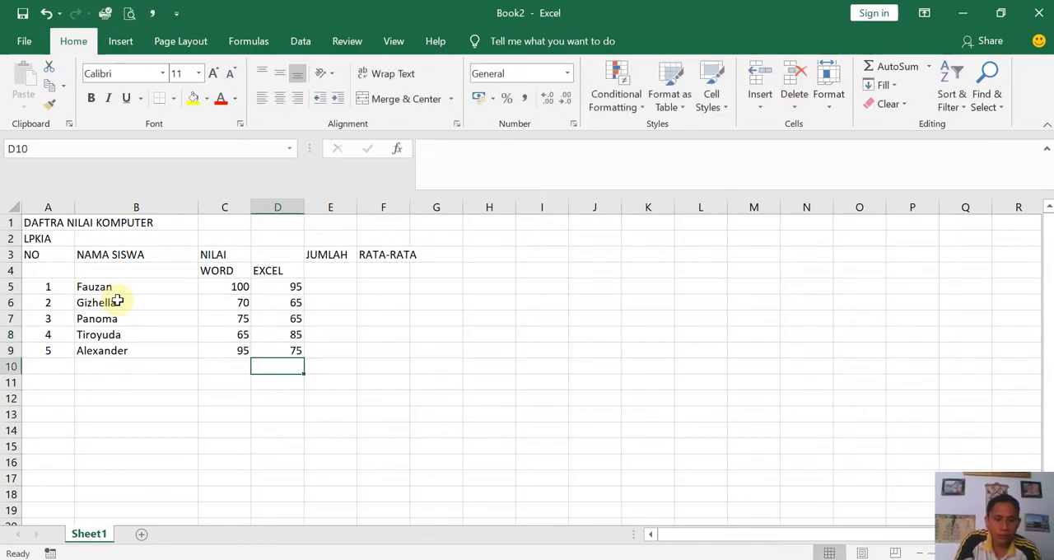
- Enter the label "JUMLAH TERTINGGI" in cell A10 below the numbered student rows
key("Left")
key("Left")
key("Left")
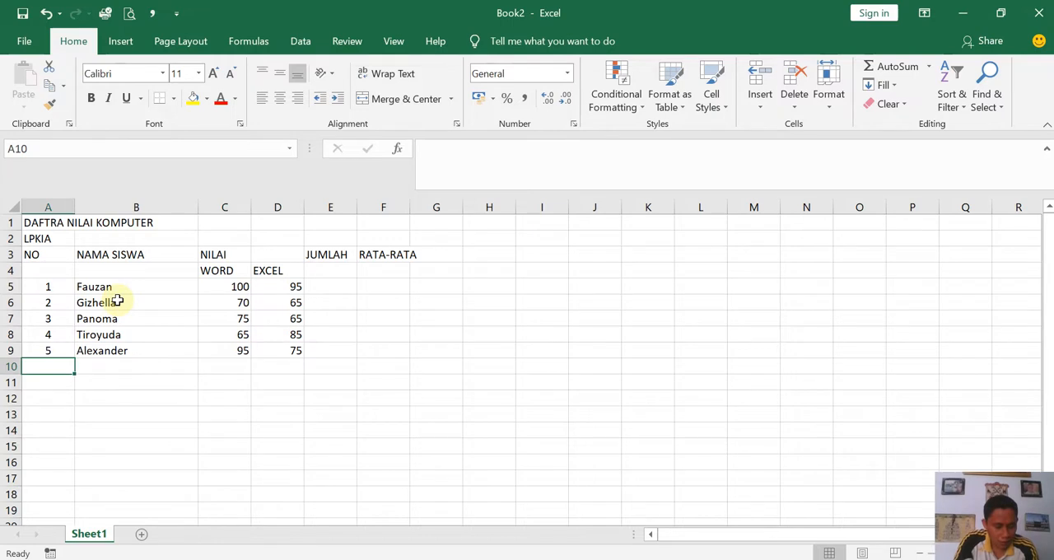
key("Right")
key("Left")
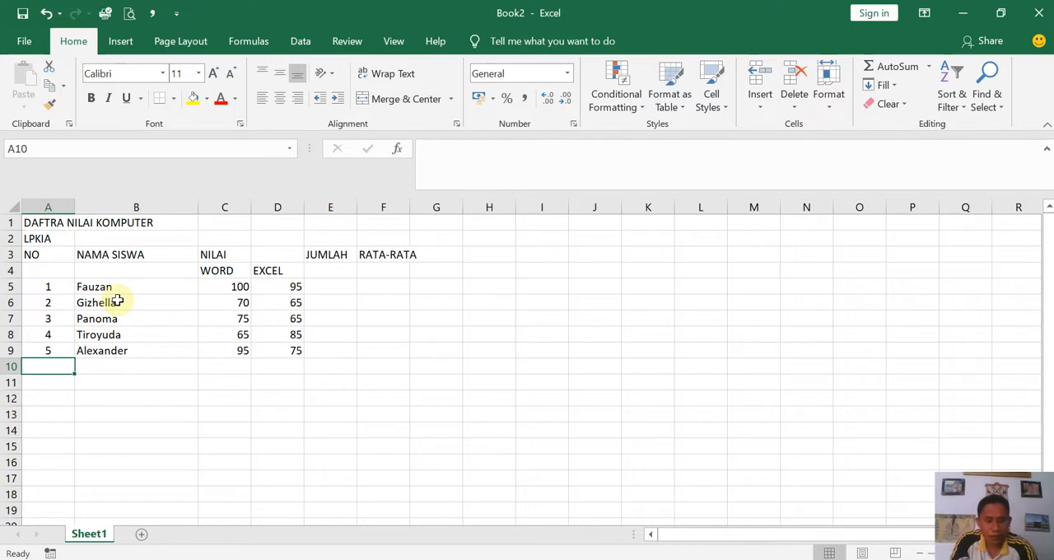
type("JUMLAH TERTINGGI")
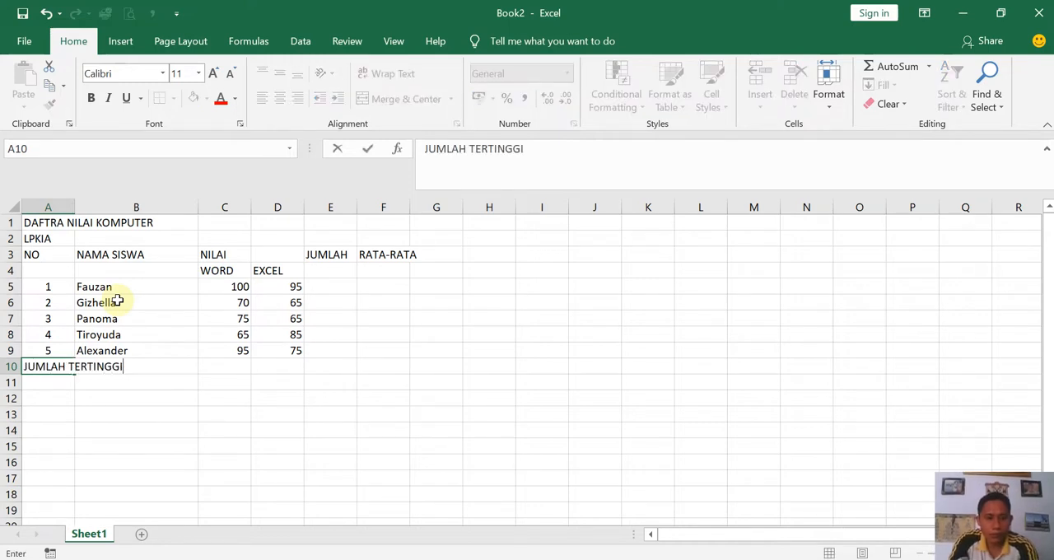
key("Return")
- Enter the label "JUMLAH TERENDAH" in cell A11
type("JUMLAH")
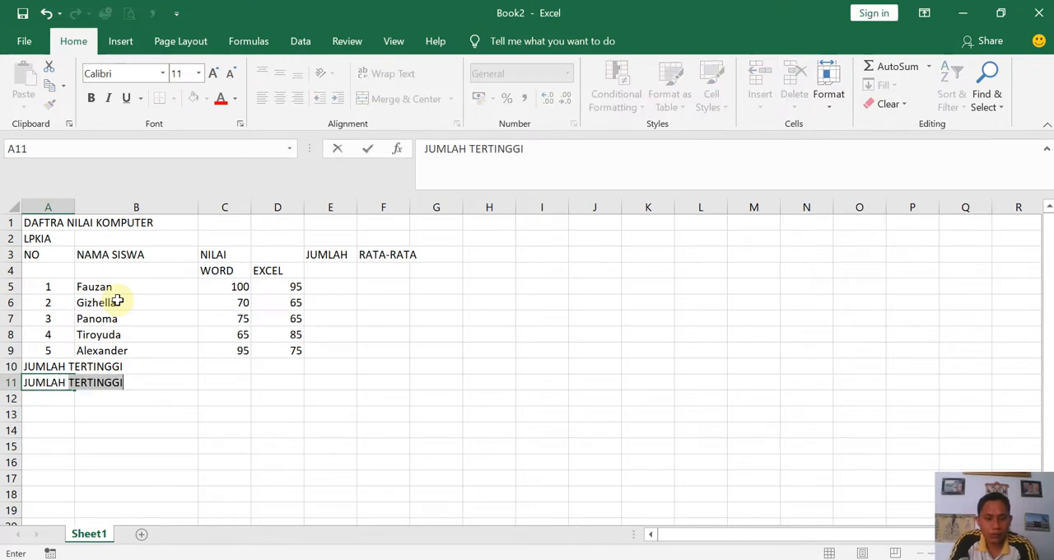
type(" TERENDAH")
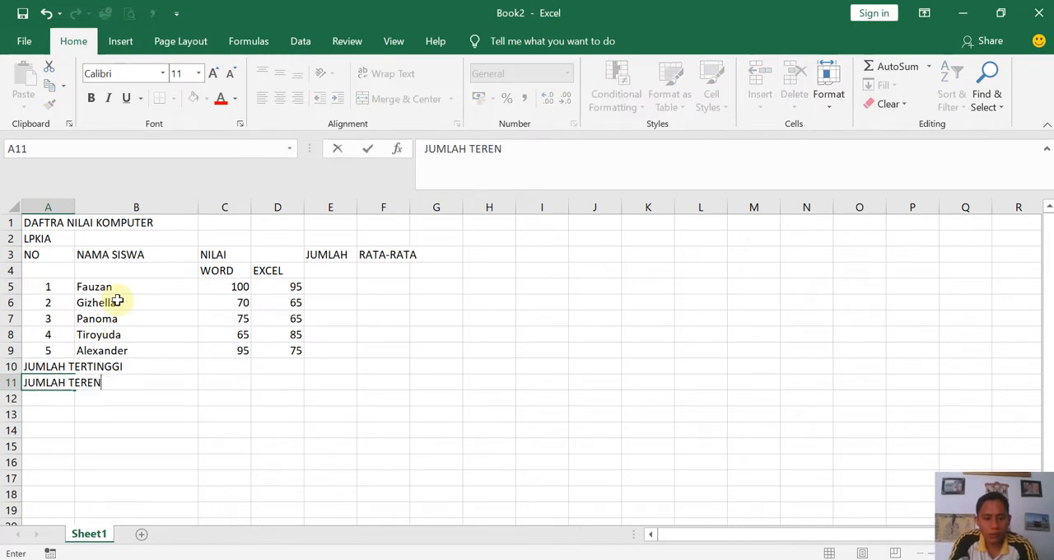
key("Return")
key("Up")
key("Up")
key("Up")
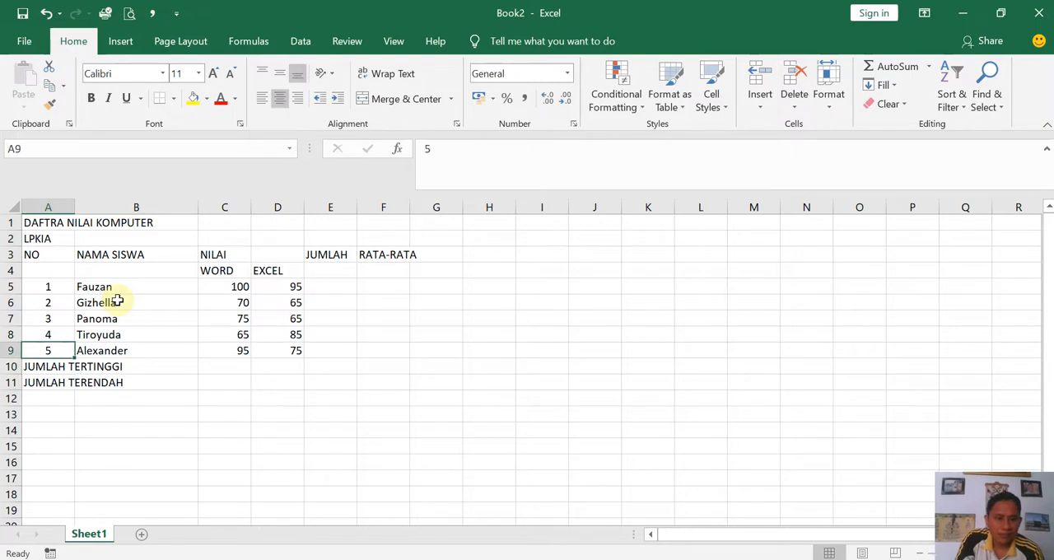
left_click(189, 392)
key("Right")
key("Right")
key("Right")
key("Right")
key("Right")
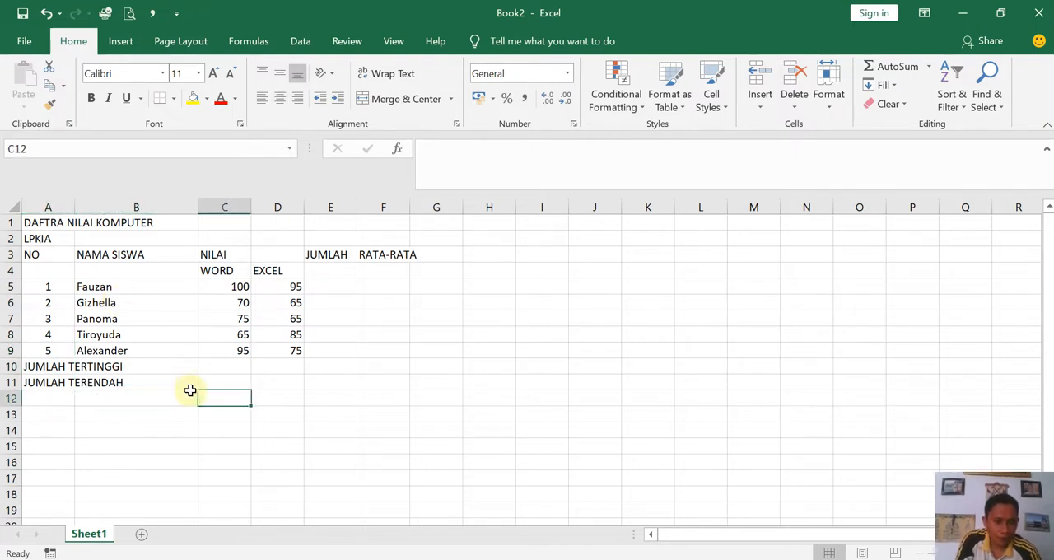
key("Right")
key("Right")
key("Right")
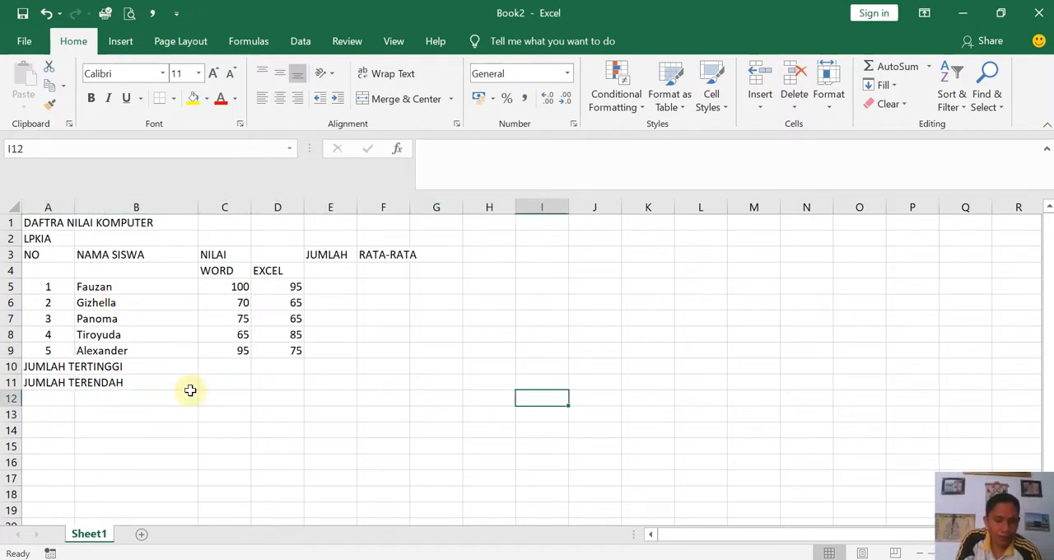
key("Left")
key("Left")
key("Left")
key("Left")
key("Left")
key("Left")
key("Left")
key("Left")
key("Left")
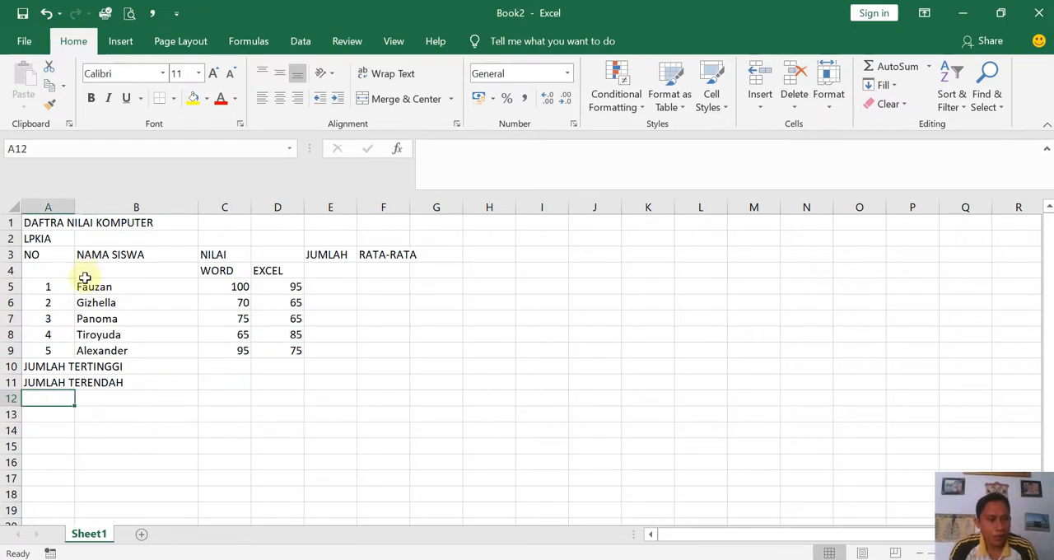
left_click(33, 222)
left_click_drag(33, 222, 94, 221)
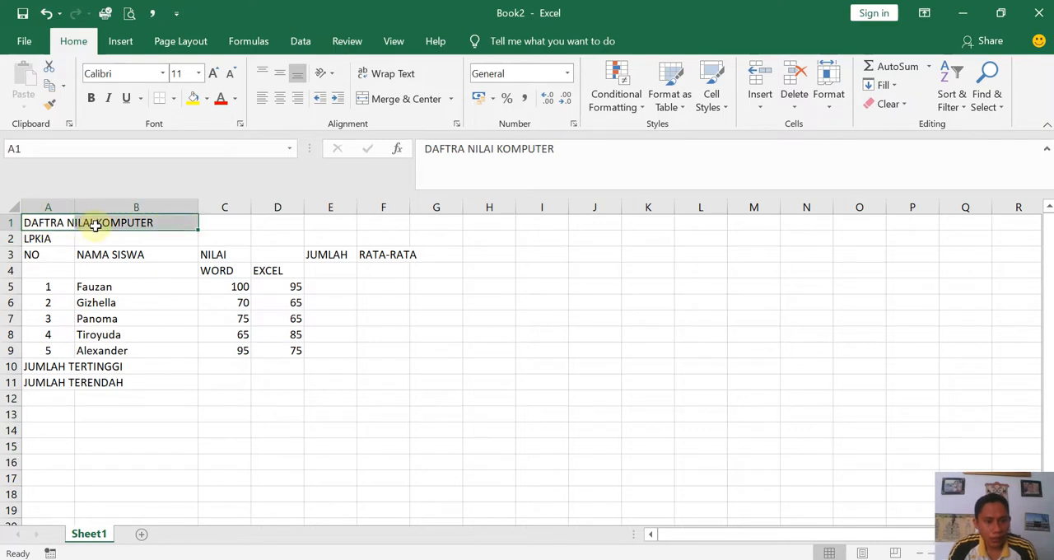
left_click(38, 255)
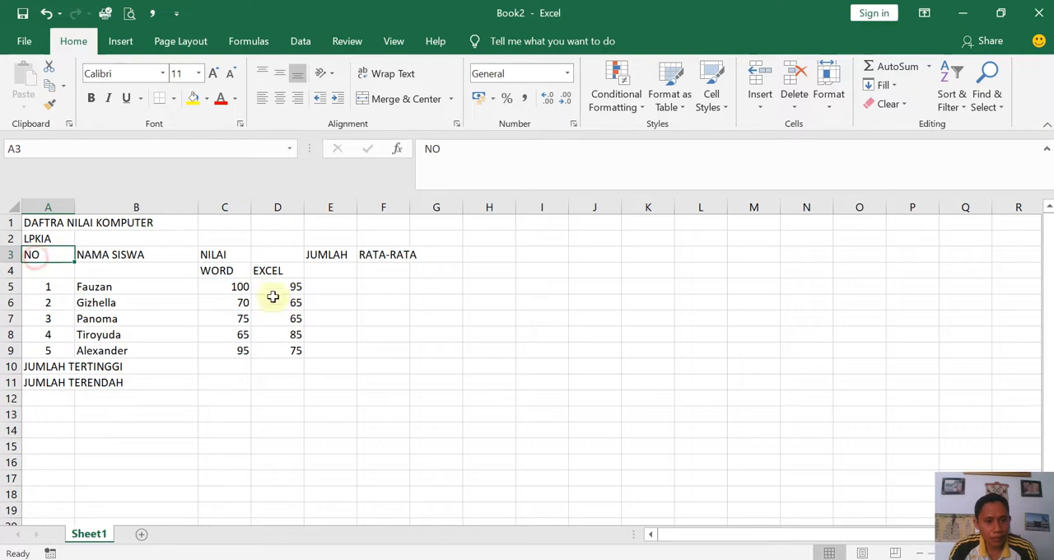
- Widen column F so that the RATA-RATA heading fits inside it
left_click_drag(411, 204, 435, 210)
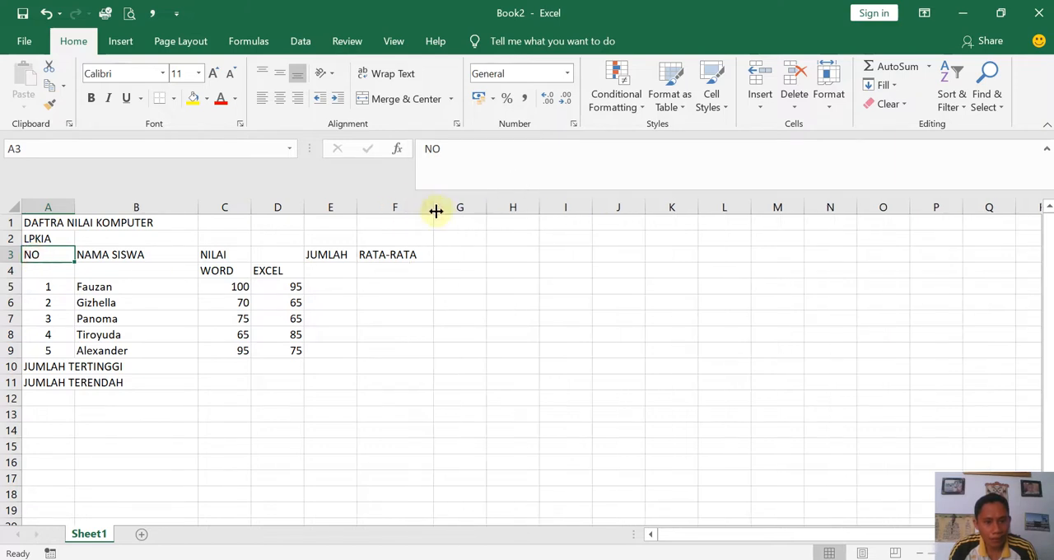
left_click(393, 255)
- Merge and center the title DAFTRA NILAI KOMPUTER across A1:F1 and LPKIA across A2:F2
left_click_drag(38, 224, 389, 227)
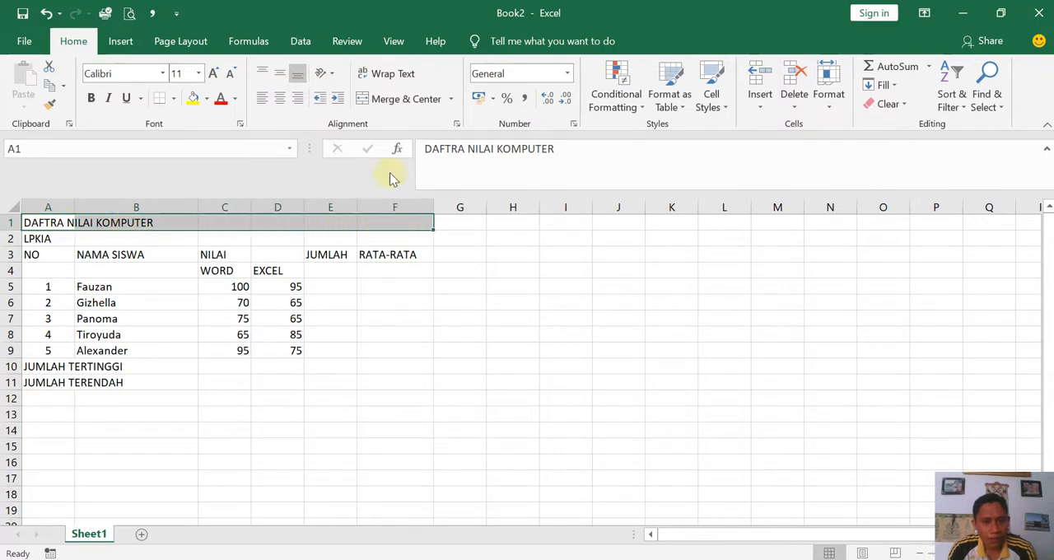
left_click(389, 99)
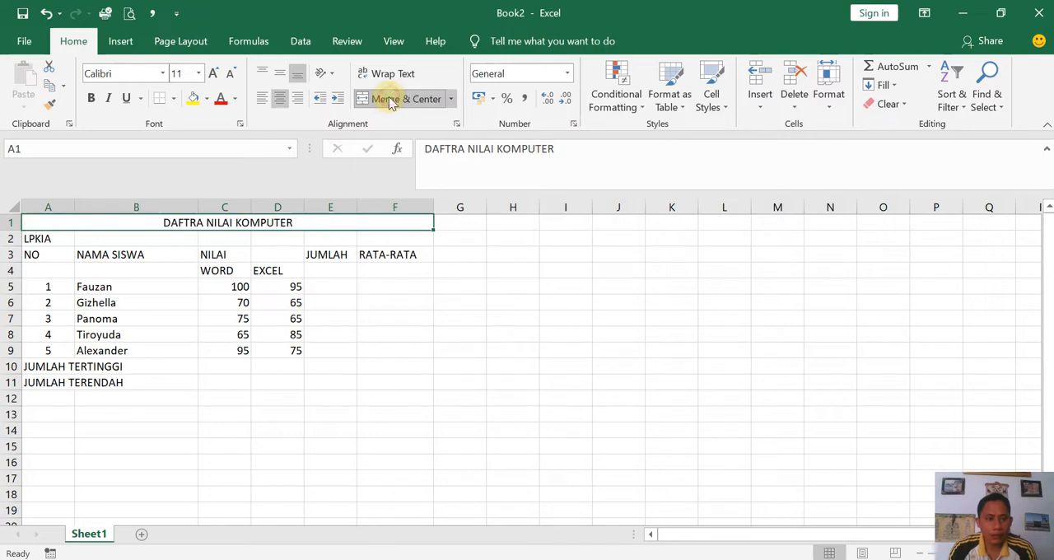
left_click(38, 238)
left_click_drag(38, 238, 381, 242)
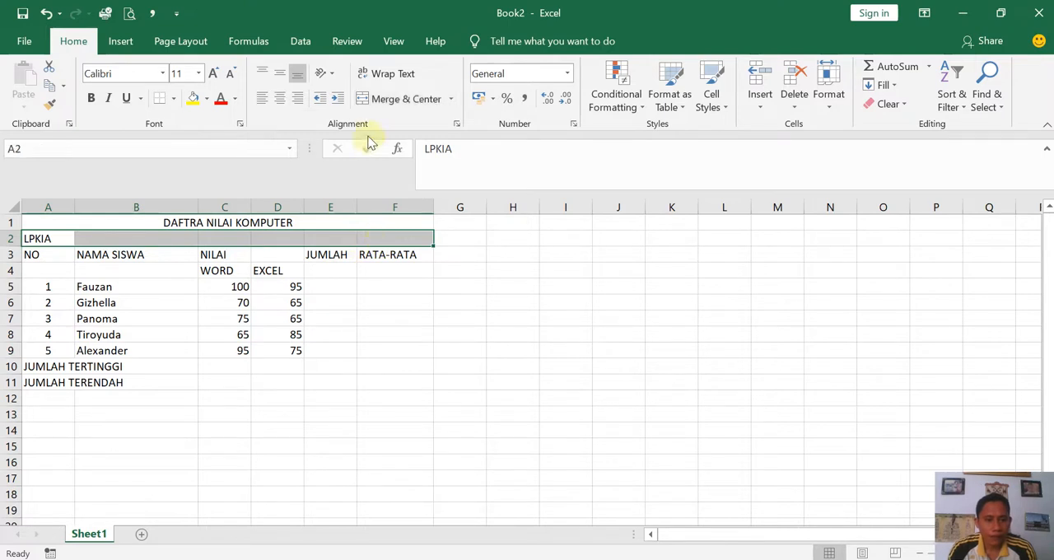
left_click(382, 111)
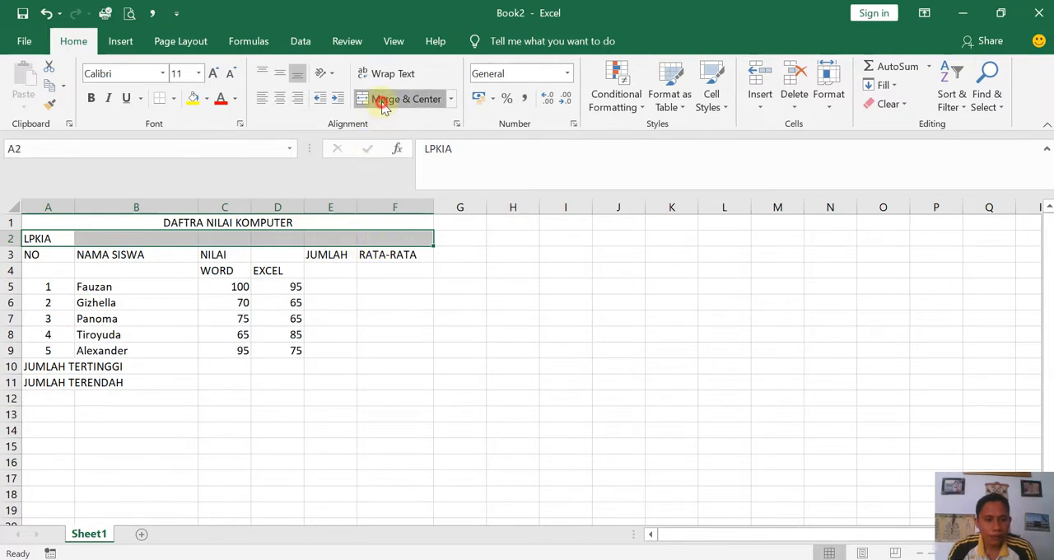
left_click(347, 322)
- Merge and center the NO heading over A3:A4 and NAMA SISWA over B3:B4, aligning both vertically to the middle
left_click_drag(47, 254, 50, 270)
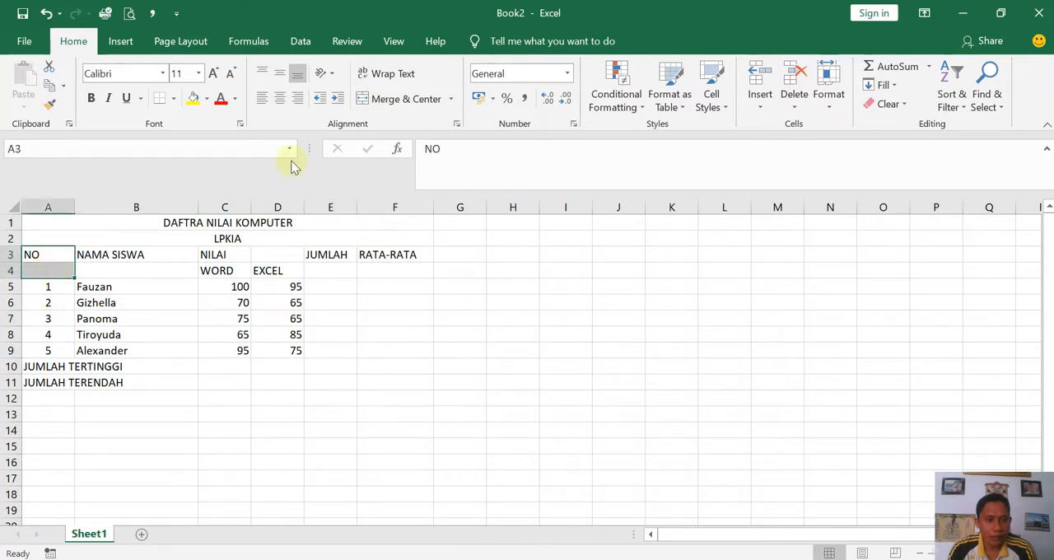
left_click(382, 103)
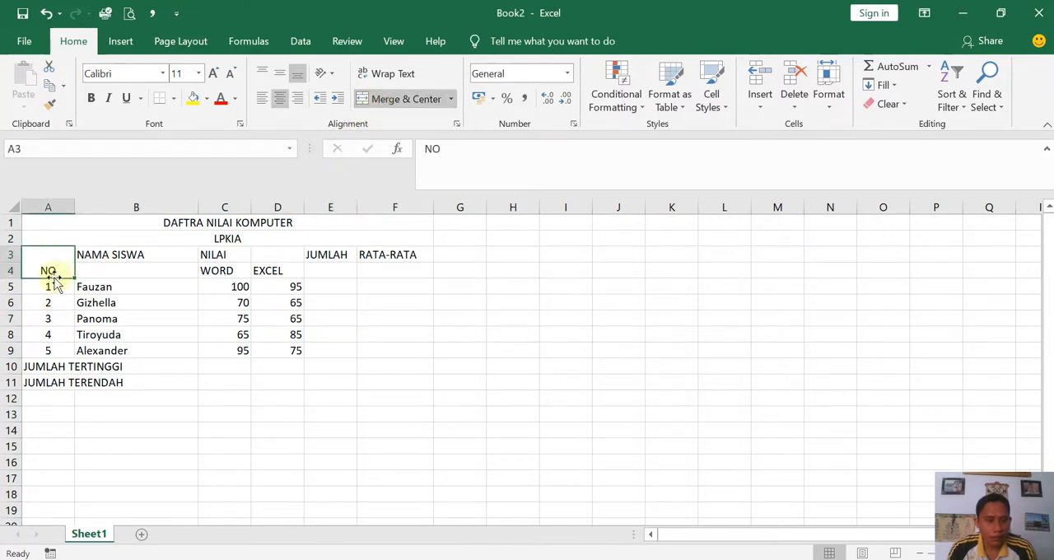
left_click(280, 74)
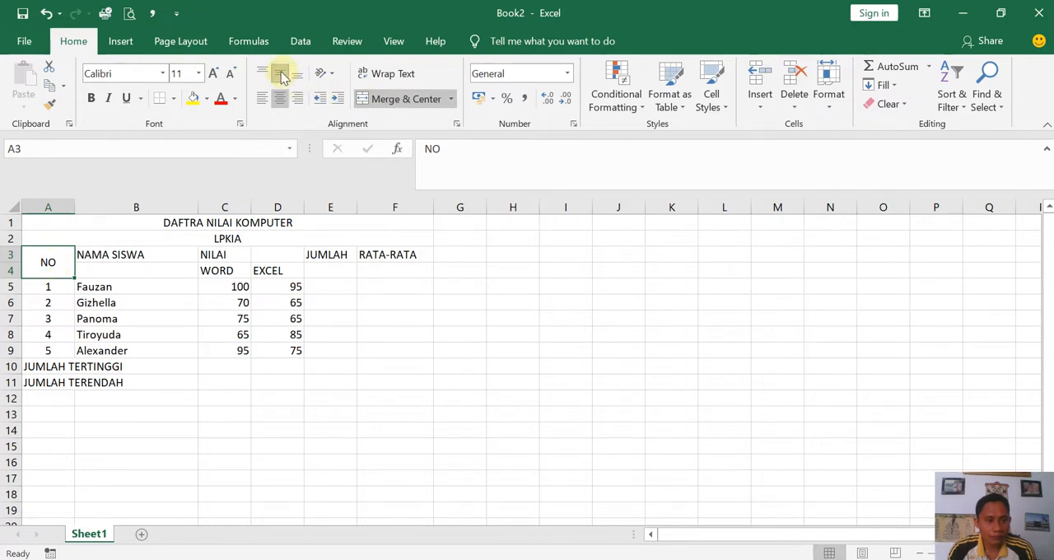
left_click_drag(117, 252, 125, 268)
left_click(411, 100)
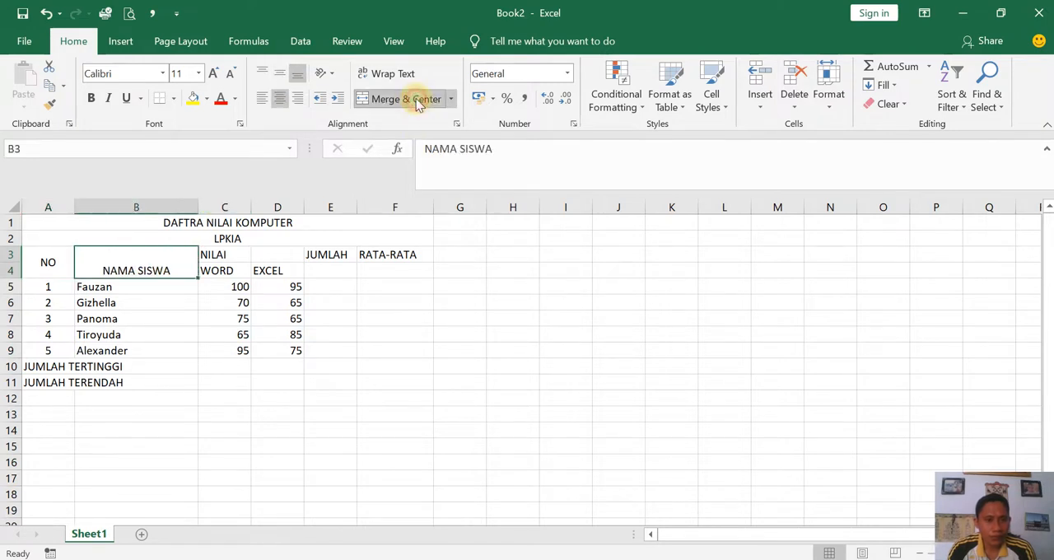
left_click(280, 75)
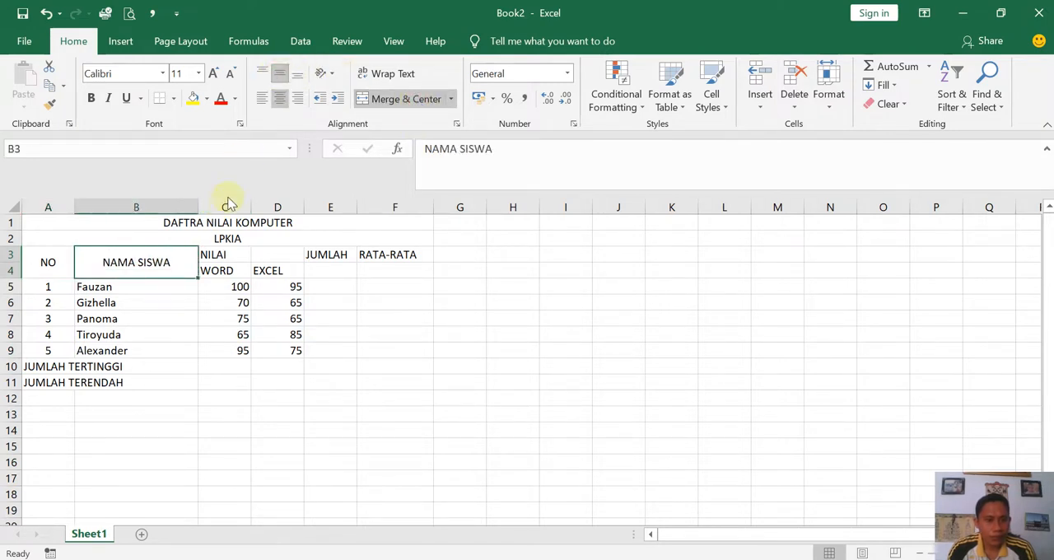
- Merge and center the NILAI heading across C3:D3, and widen column E slightly for the JUMLAH heading
left_click_drag(216, 256, 282, 256)
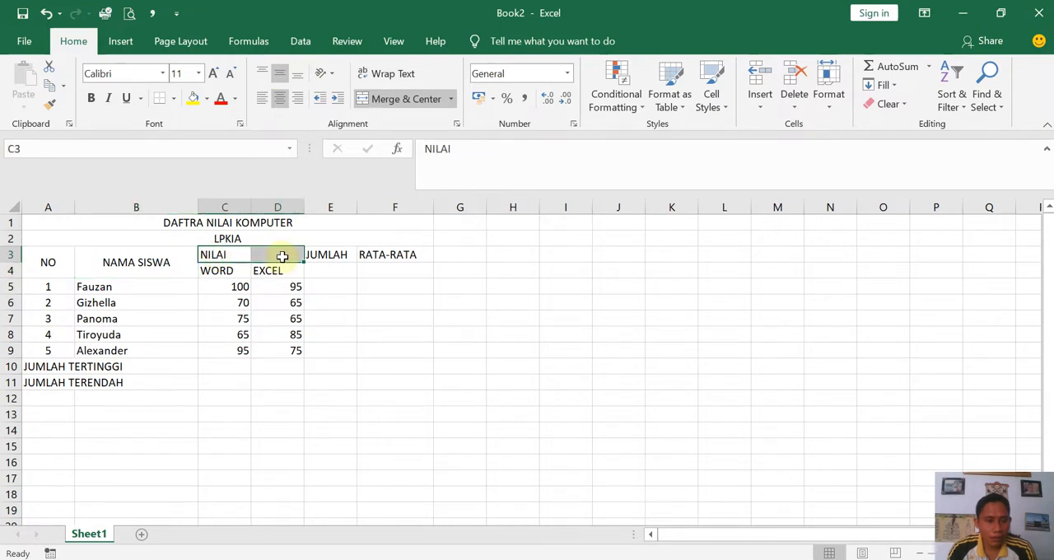
left_click(223, 272)
left_click(269, 274)
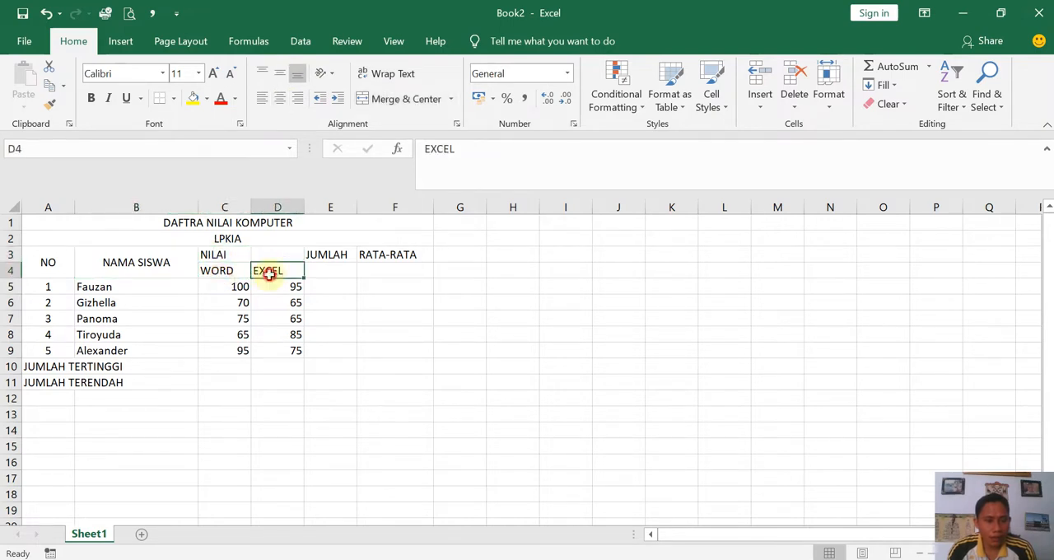
left_click(213, 255)
left_click_drag(213, 255, 280, 256)
left_click(384, 106)
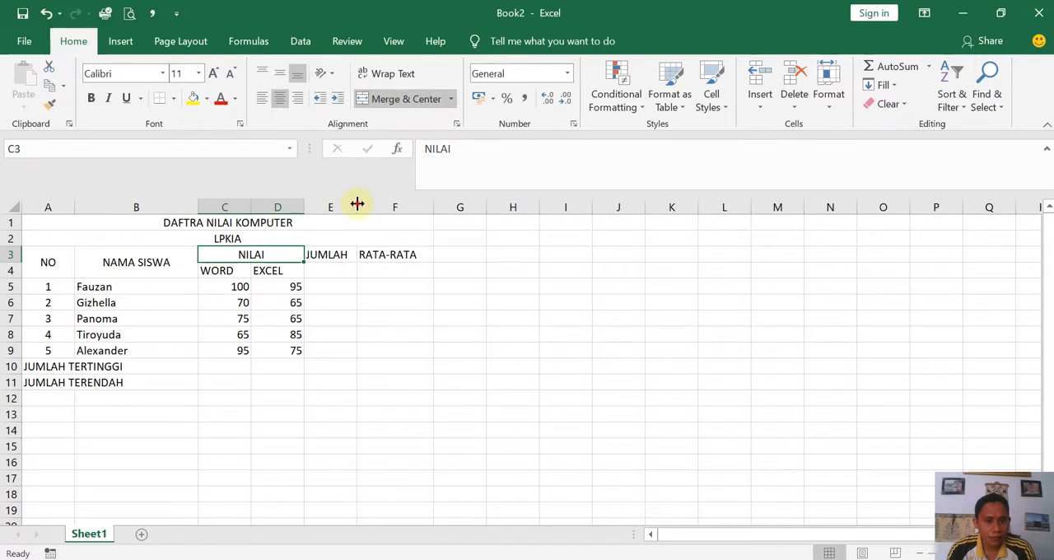
left_click_drag(356, 203, 369, 206)
left_click(351, 322)
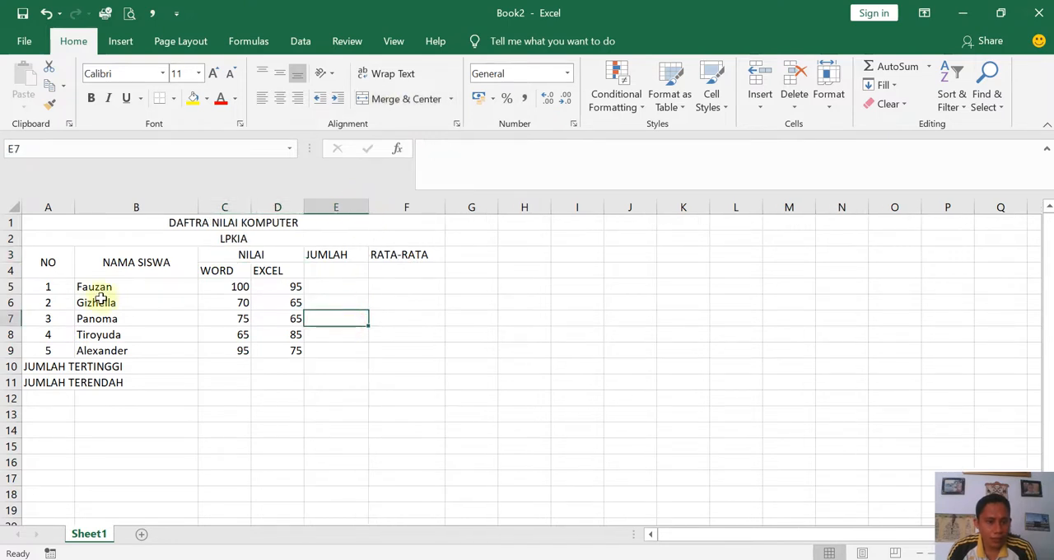
- Apply all borders to the table range A3:F11, from the NO heading through the JUMLAH TERENDAH row
left_click(47, 263)
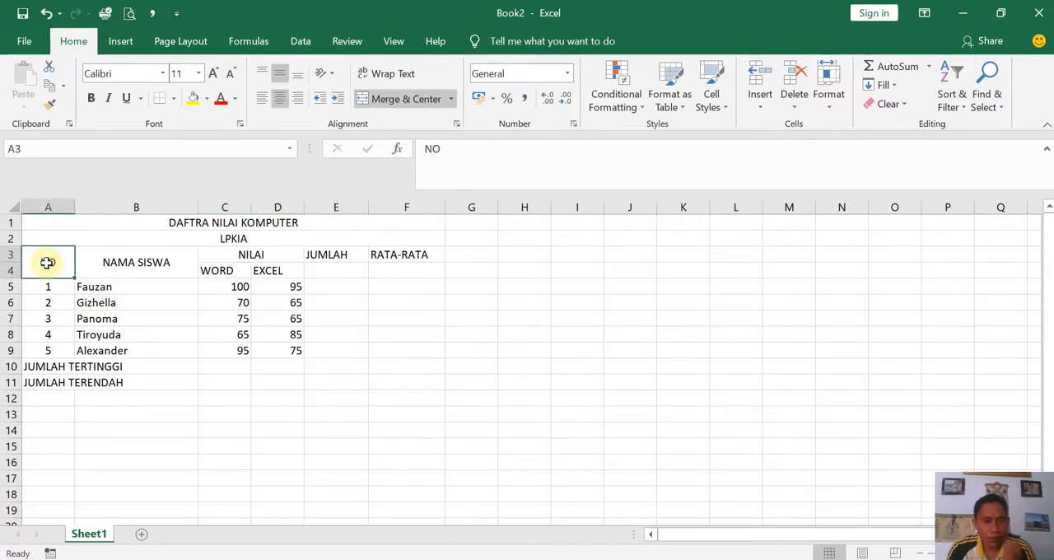
left_click_drag(47, 262, 416, 379)
left_click(215, 330)
left_click_drag(36, 262, 414, 382)
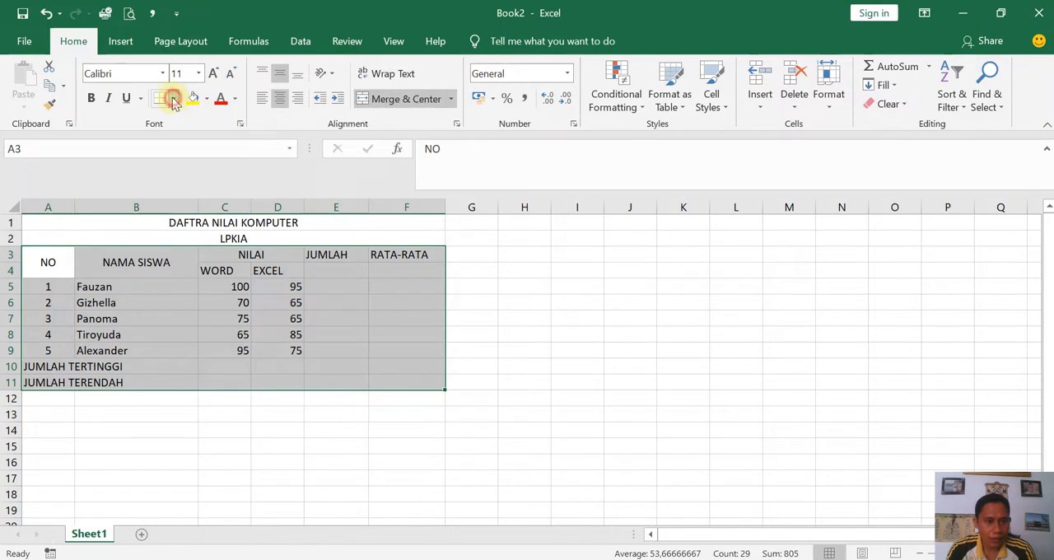
left_click(174, 98)
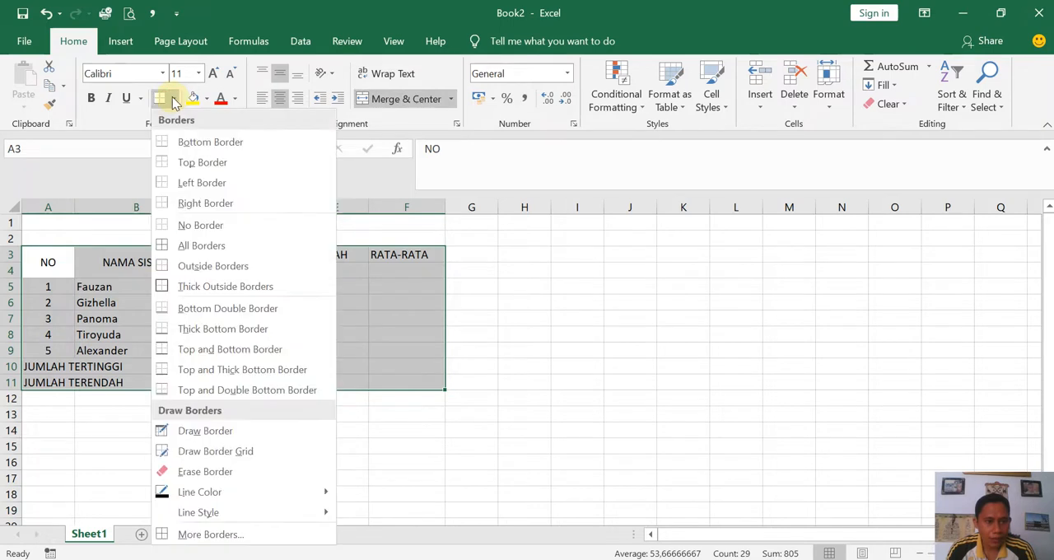
left_click(181, 249)
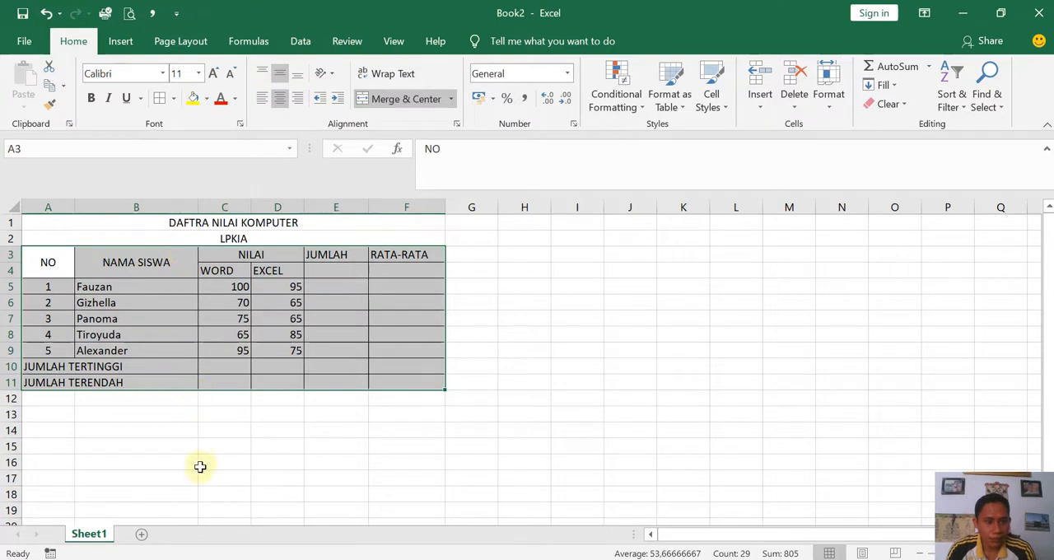
left_click(200, 466)
- Format the borders of A3:F11 with a thicker solid outline and thin solid inside lines
left_click_drag(47, 261, 409, 384)
left_click(830, 97)
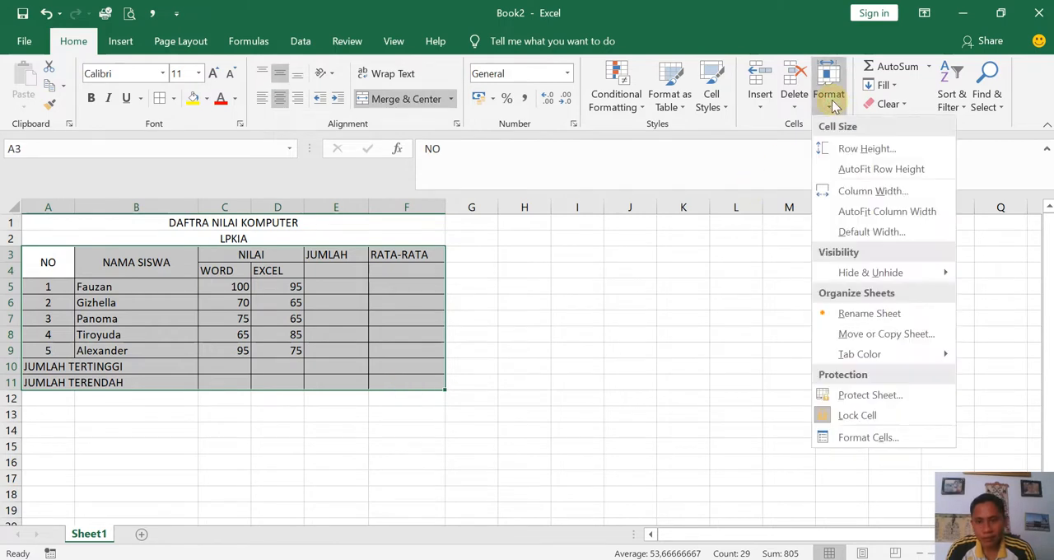
left_click(849, 439)
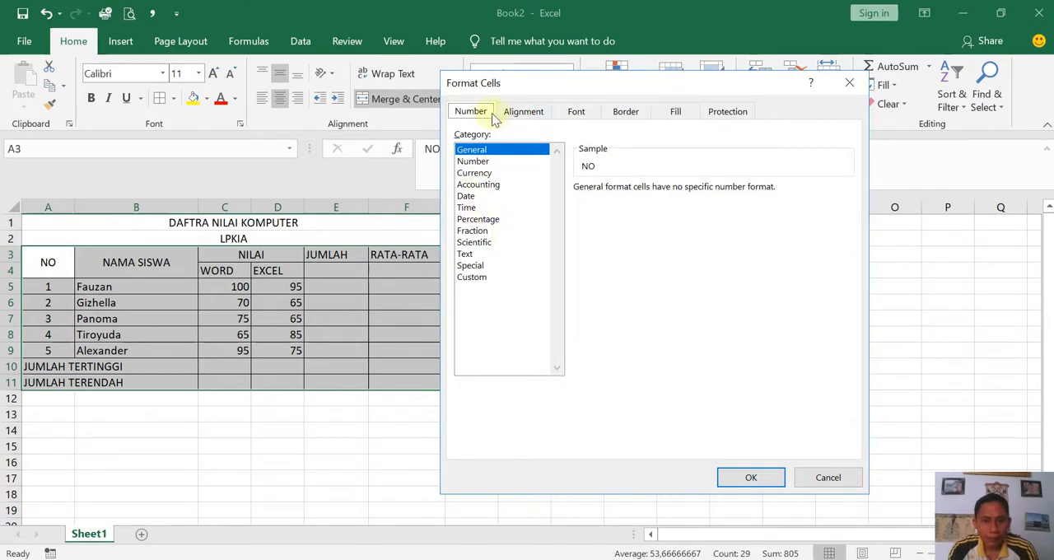
left_click(624, 111)
left_click(522, 227)
left_click(684, 162)
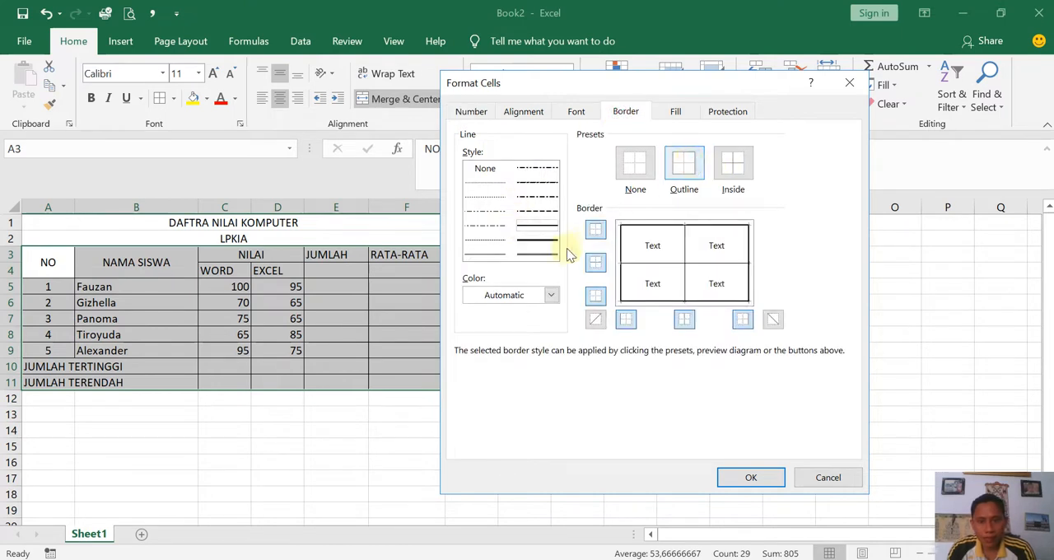
left_click(486, 253)
left_click(733, 168)
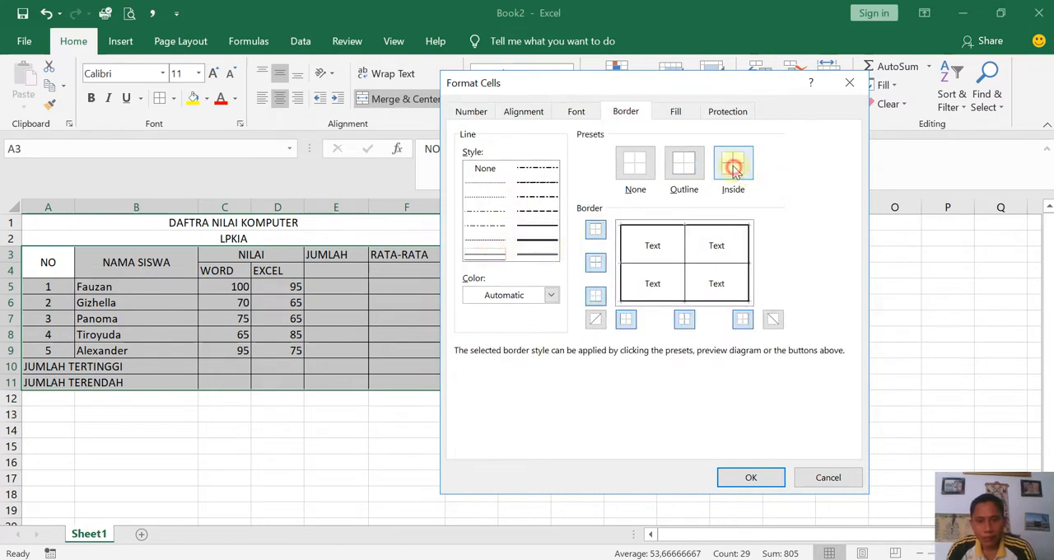
left_click(536, 247)
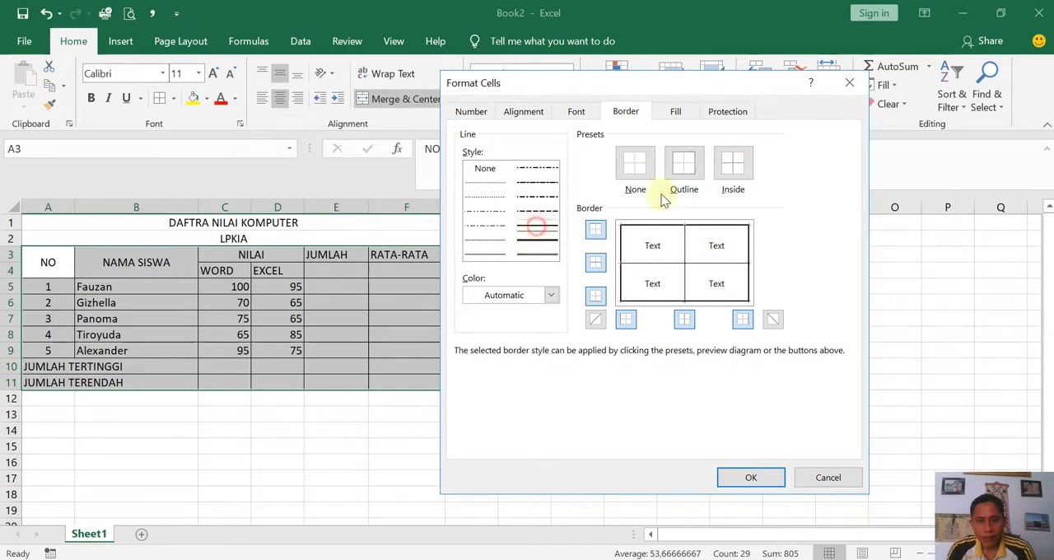
left_click(683, 165)
left_click(732, 164)
left_click(742, 475)
left_click(556, 461)
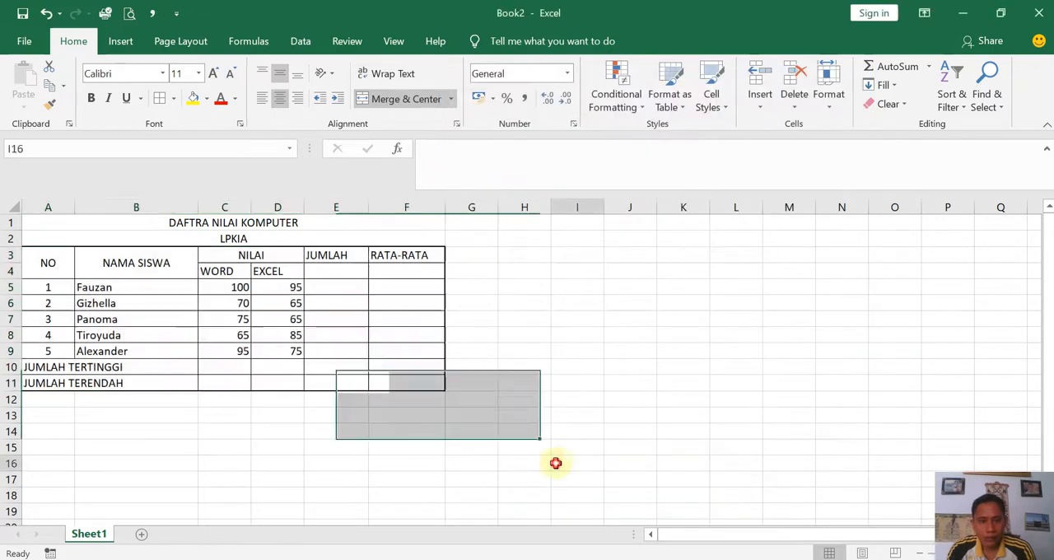
- Give the heading rows A3:F4 an outline border in the thicker solid line style
left_click_drag(35, 261, 427, 266)
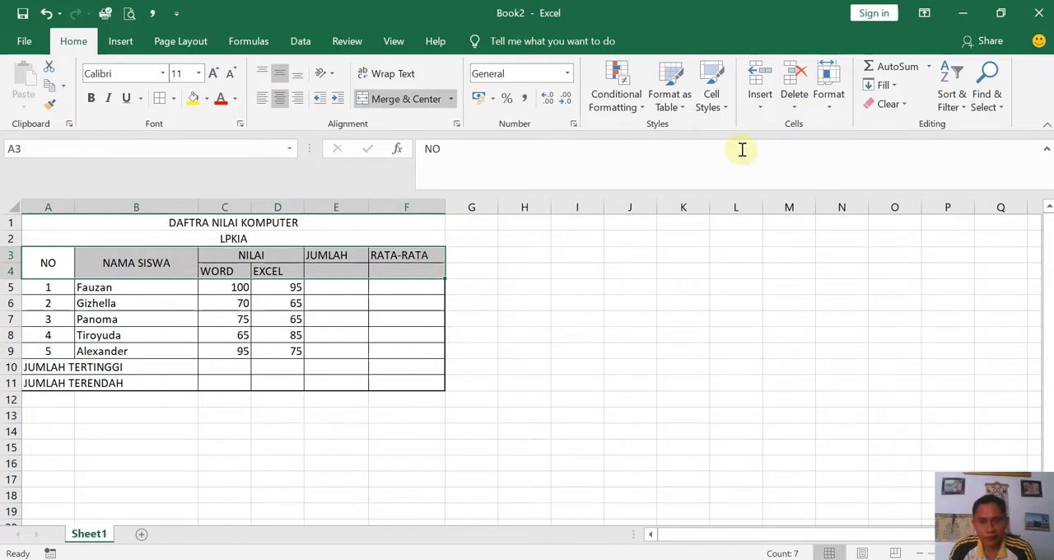
left_click(829, 93)
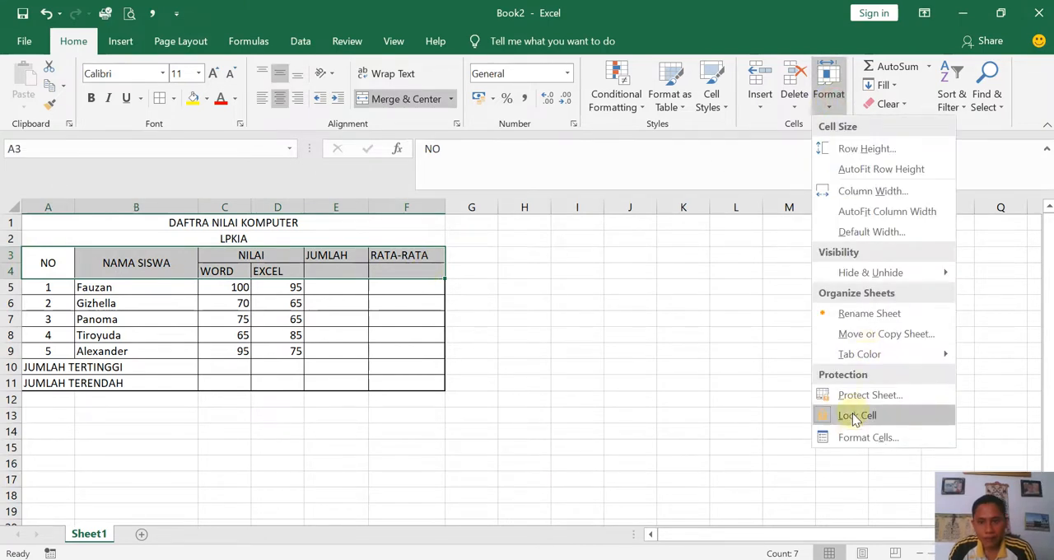
left_click(848, 438)
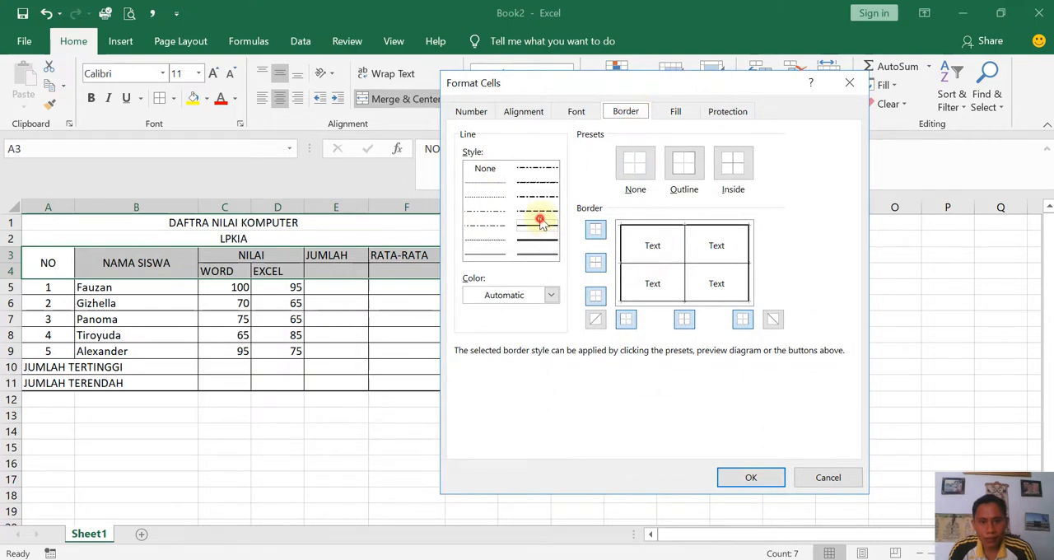
left_click(678, 162)
left_click(745, 476)
left_click(692, 432)
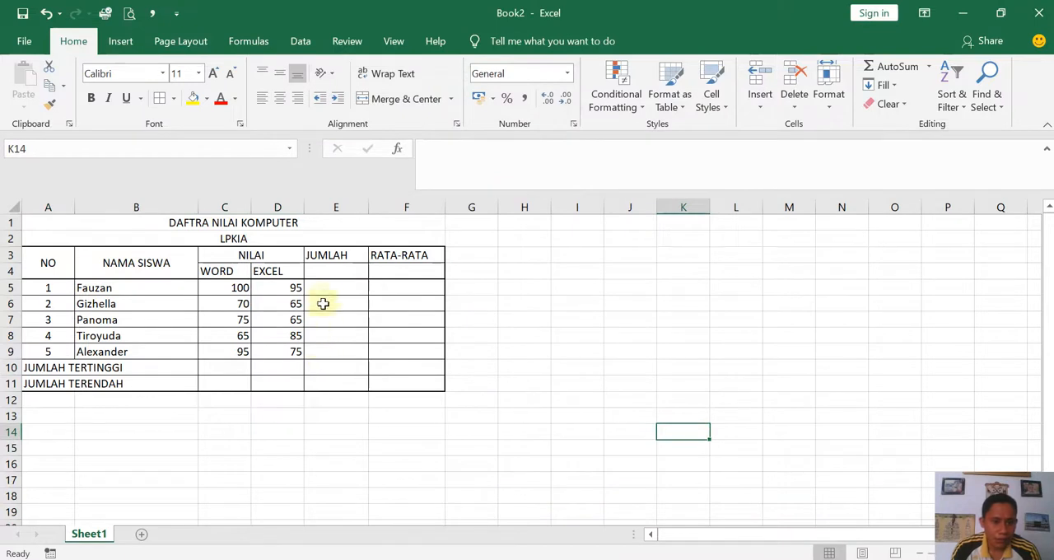
- Merge and center JUMLAH over E3:E4 and RATA-RATA over F3:F4, aligning both vertically to the middle
left_click_drag(317, 255, 327, 269)
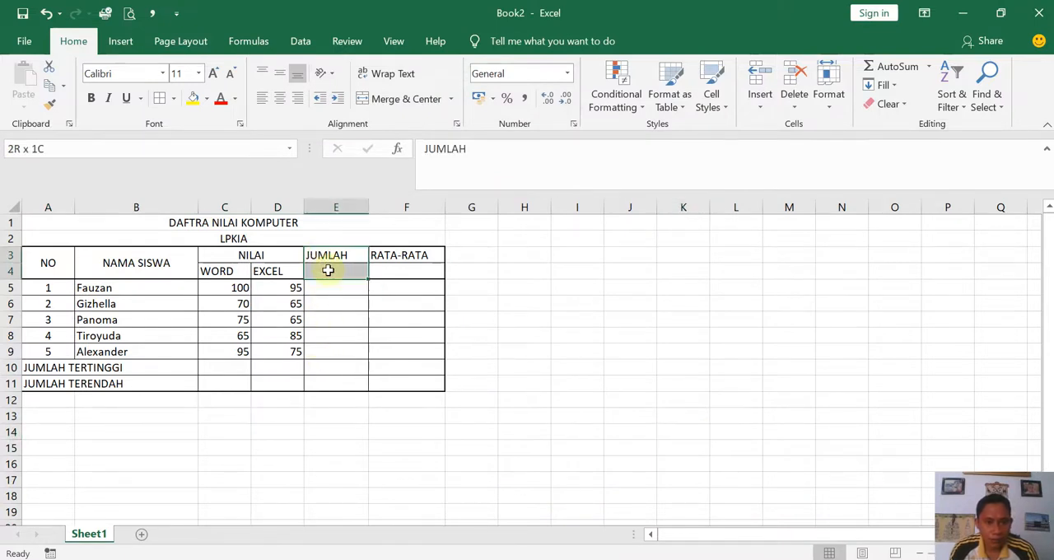
left_click(406, 99)
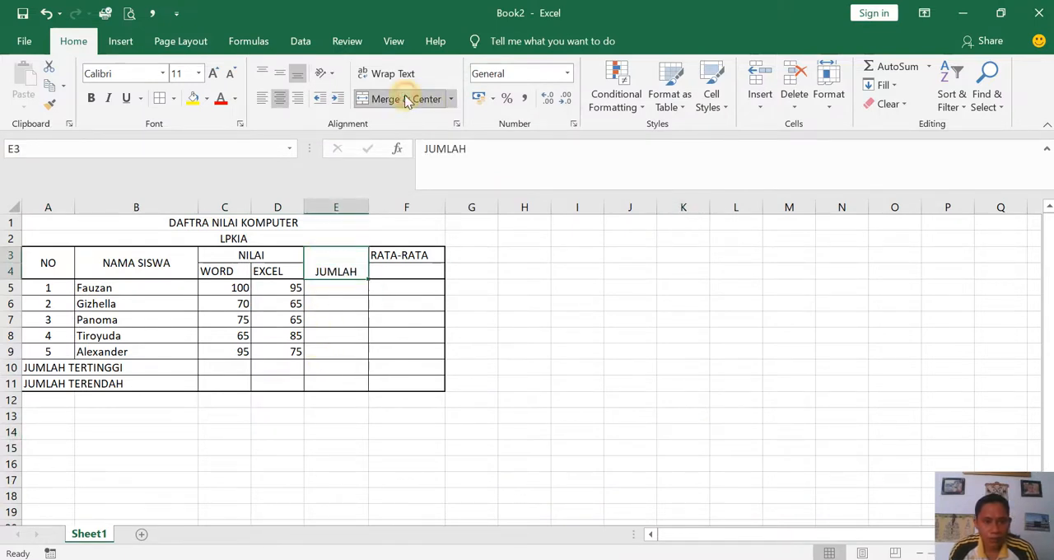
left_click(280, 73)
left_click_drag(404, 252, 407, 263)
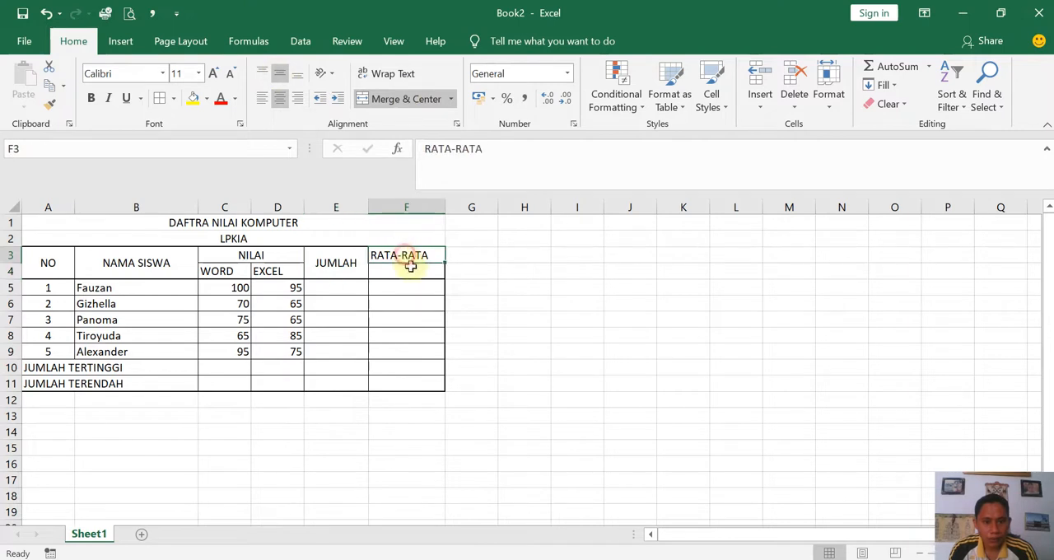
left_click(395, 101)
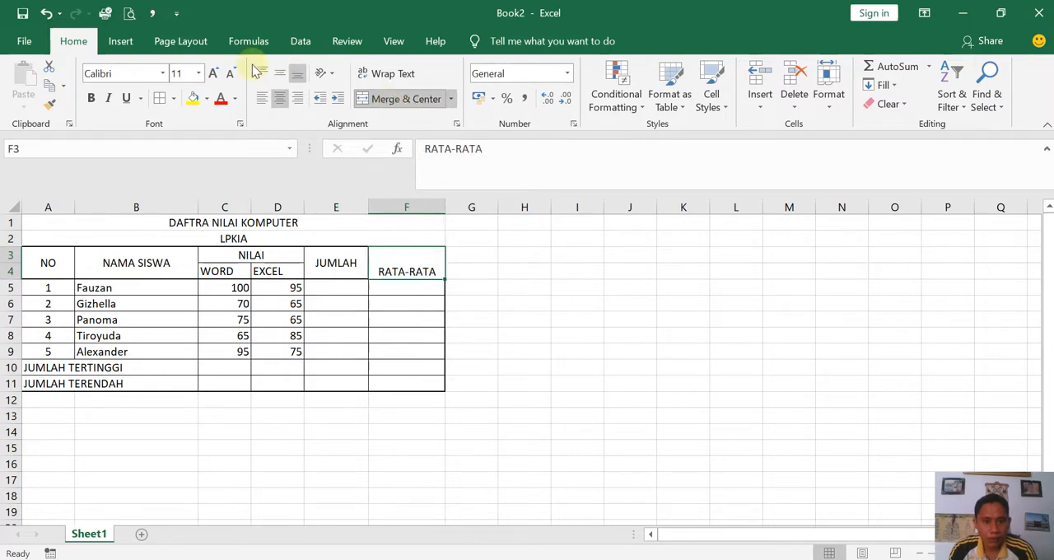
left_click(281, 75)
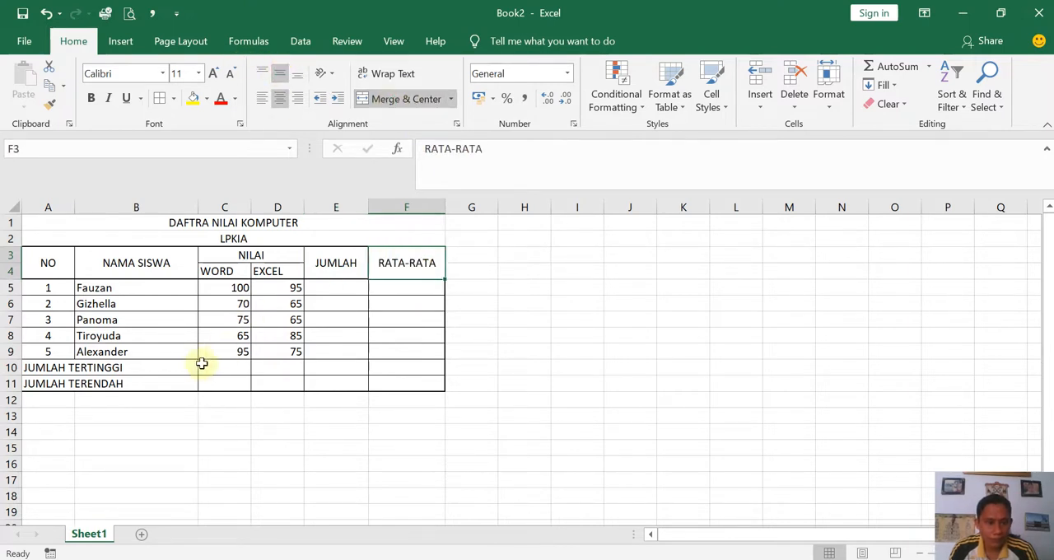
- Center the WORD and EXCEL scores horizontally in the range C5:D10
left_click(75, 207)
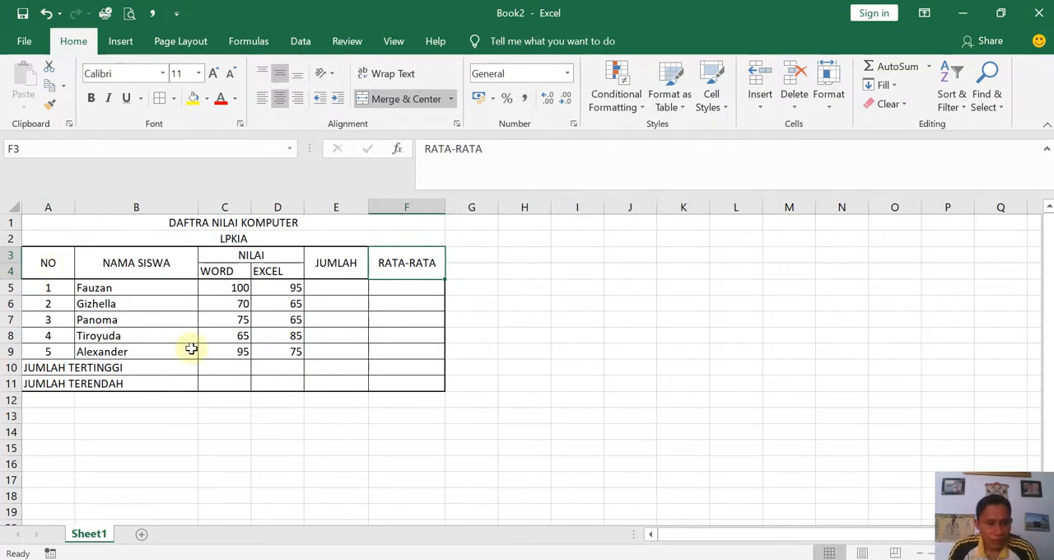
left_click_drag(226, 287, 263, 360)
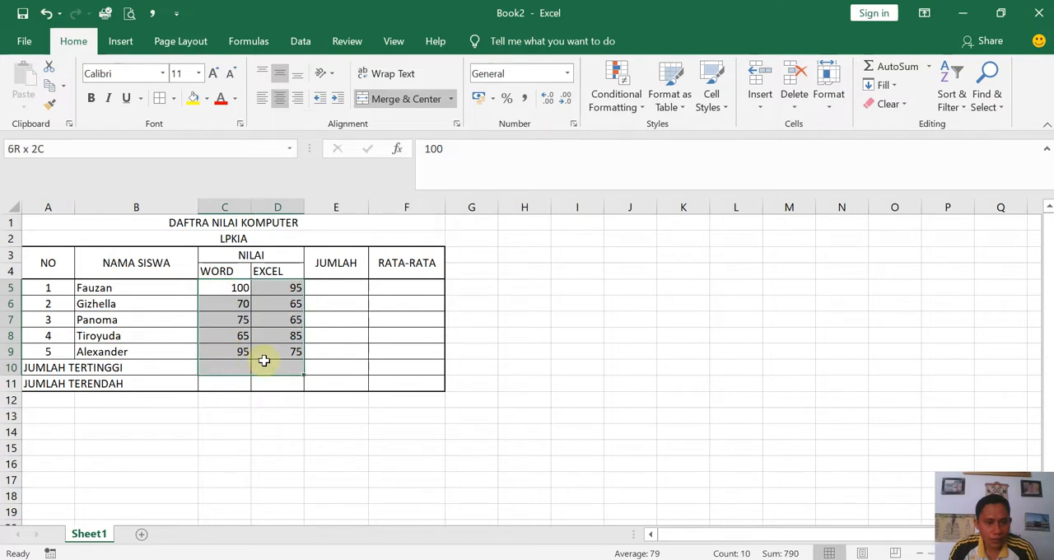
left_click(283, 99)
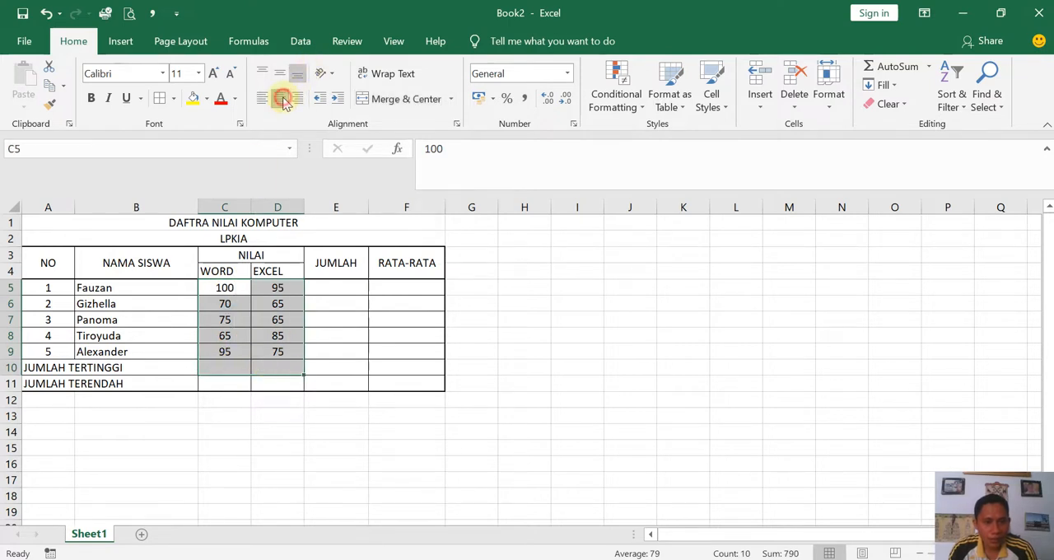
- Merge and center JUMLAH TERTINGGI over A10:B10 and JUMLAH TERENDAH over A11:B11
left_click(334, 321)
left_click_drag(49, 371, 147, 370)
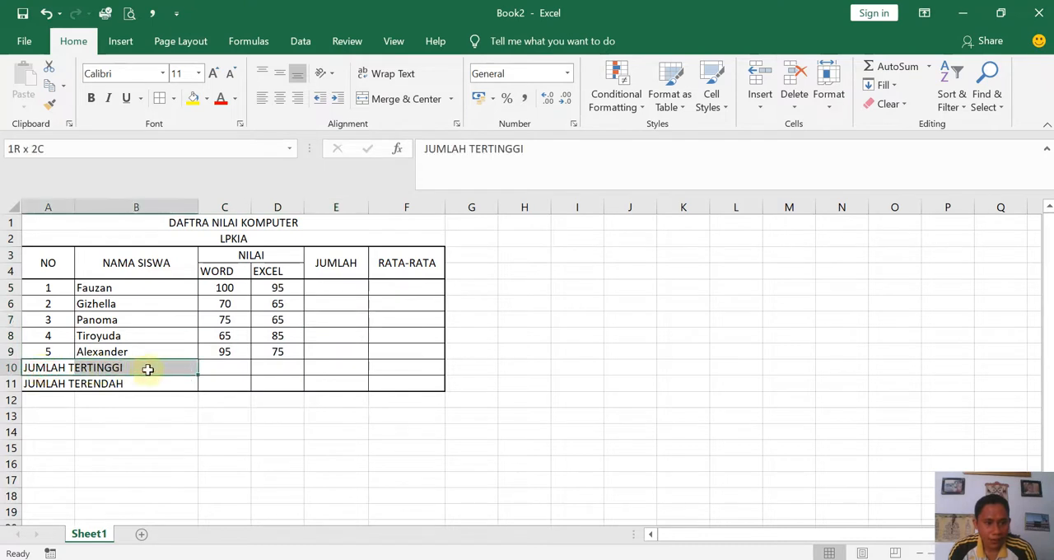
left_click(403, 99)
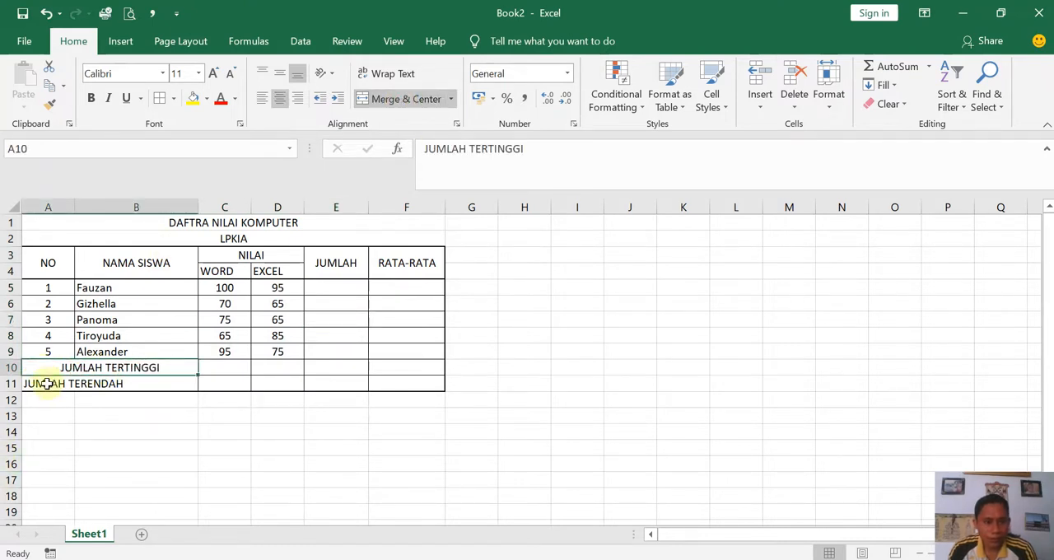
left_click_drag(47, 384, 122, 383)
left_click(402, 99)
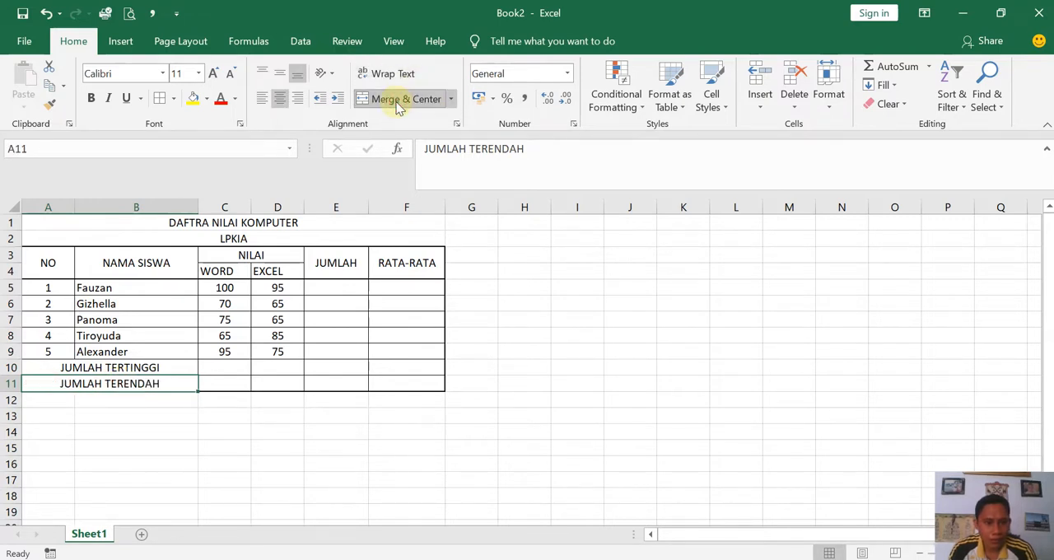
- Total the first student's WORD and EXCEL scores in E5 with =SUM(C5:D5)
left_click(328, 293)
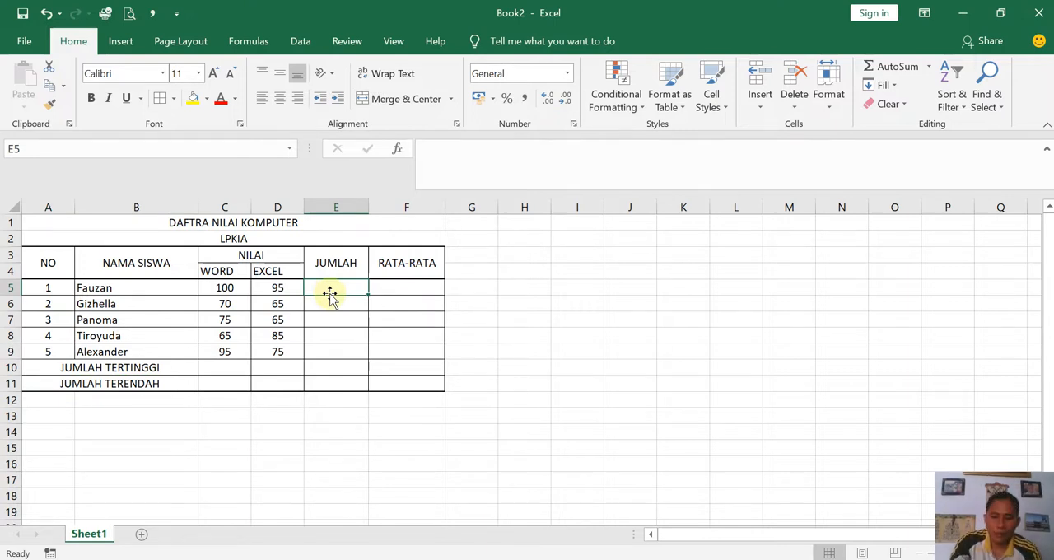
type("=")
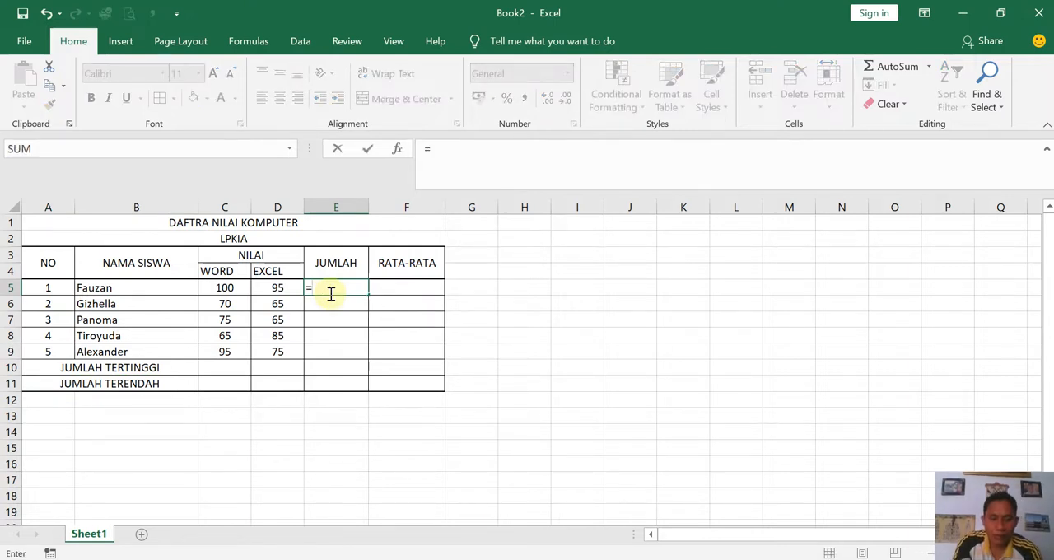
type("SUM")
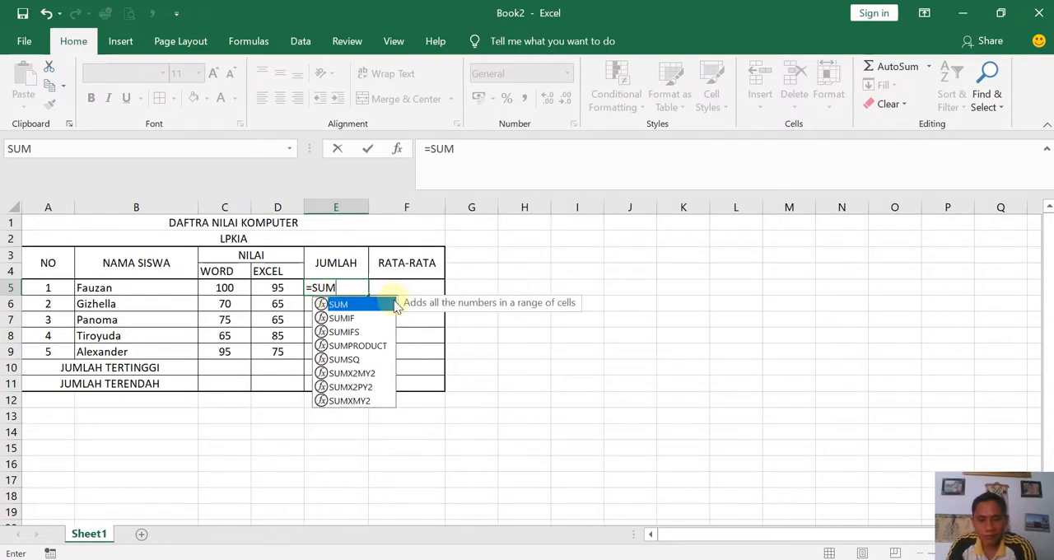
key("BackSpace")
key("BackSpace")
key("BackSpace")
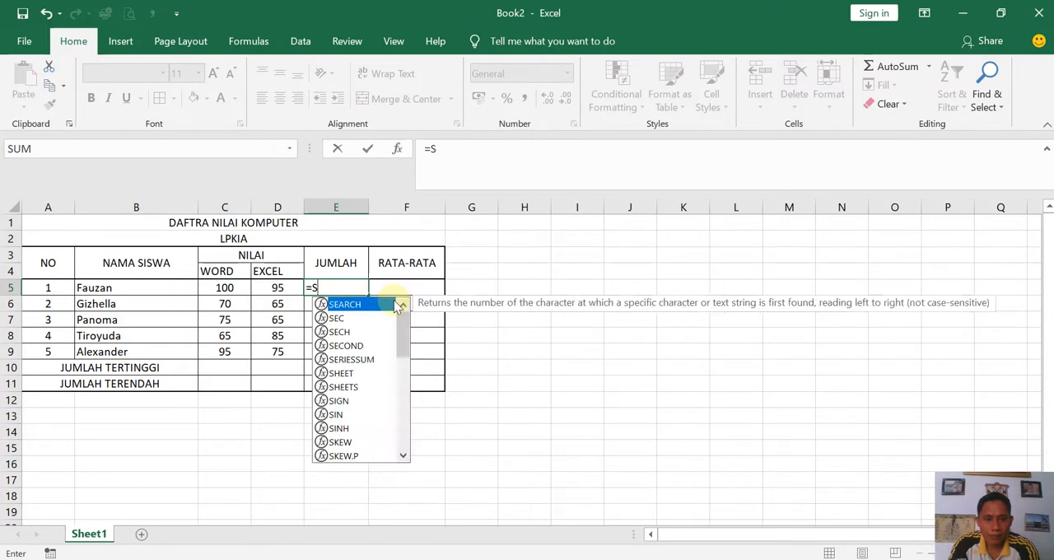
type("SUM")
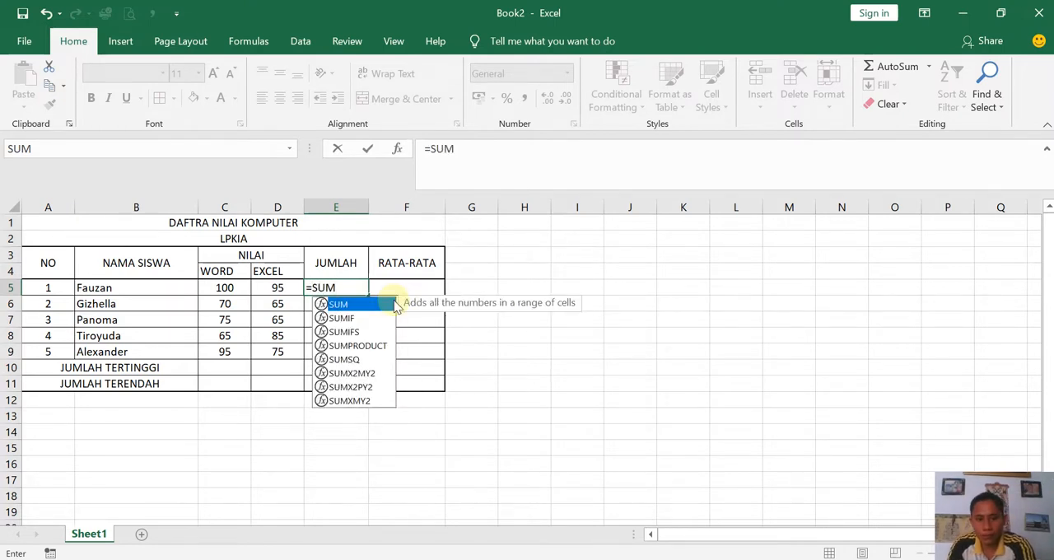
type("(")
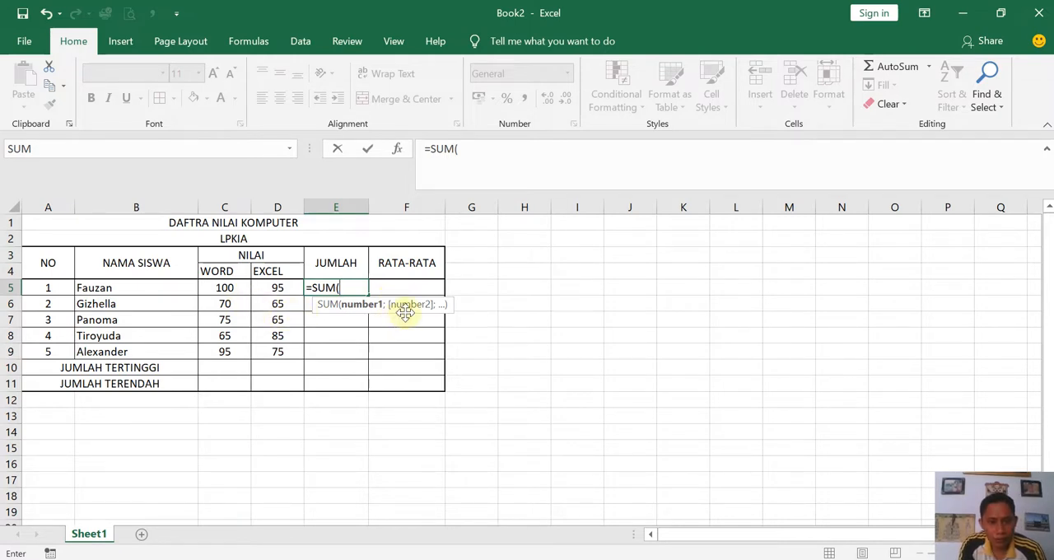
left_click(217, 288)
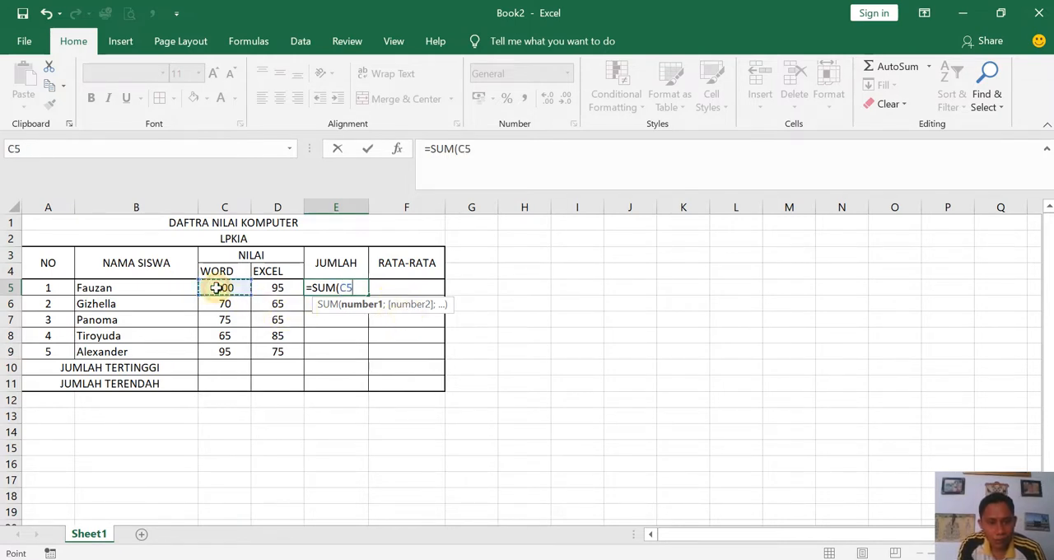
left_click_drag(234, 287, 264, 288)
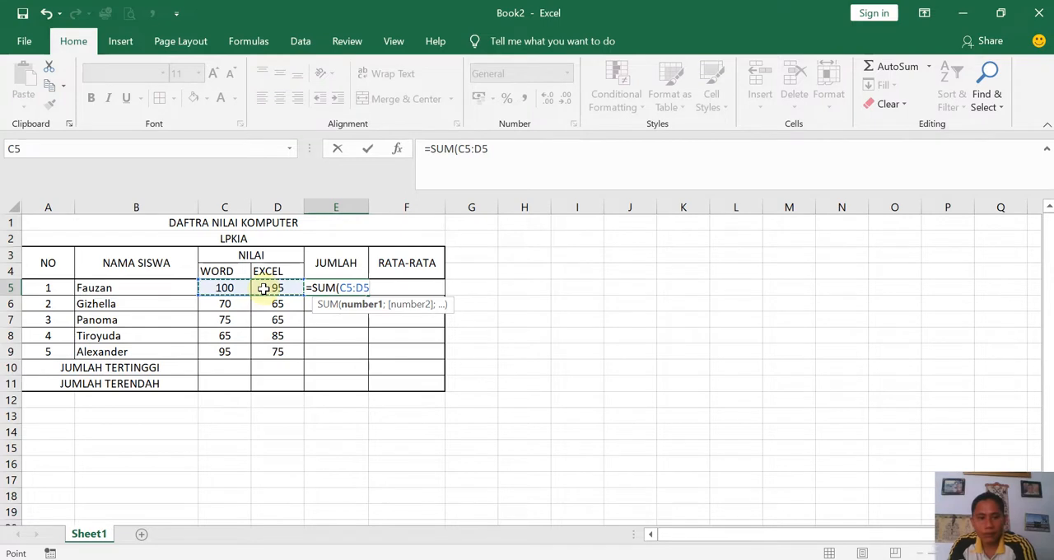
type(")")
key("Return")
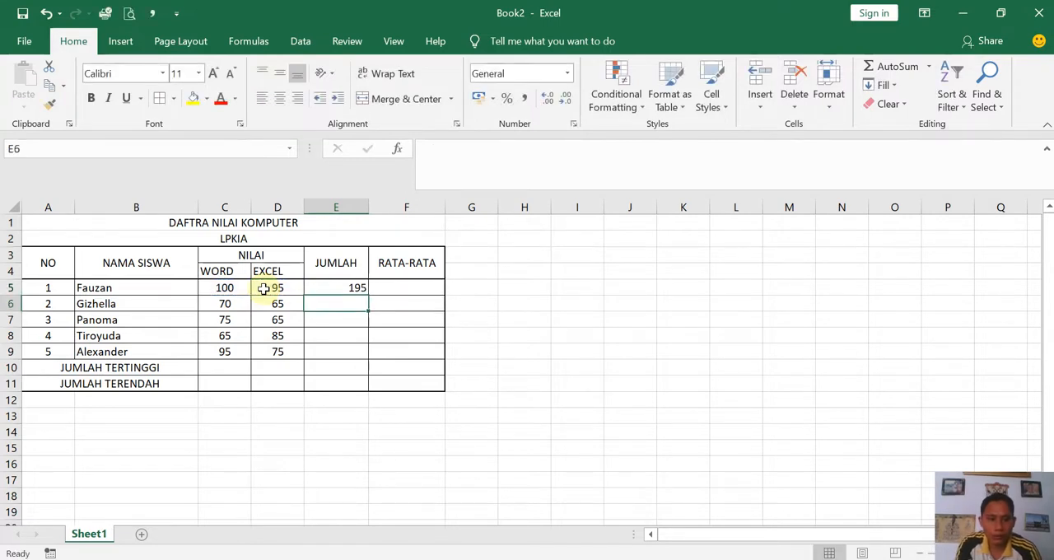
left_click(327, 287)
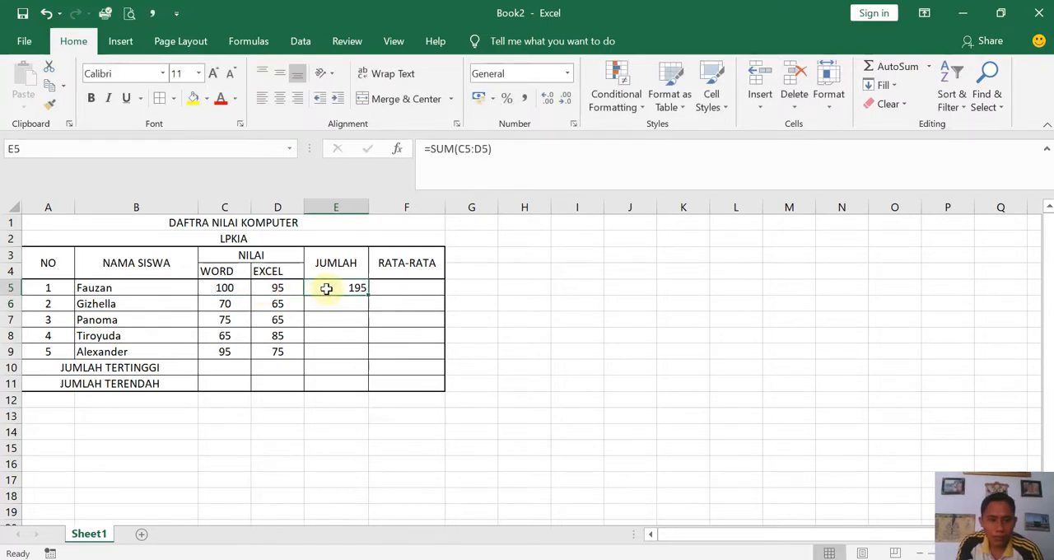
- Total the second student's scores in E6 with the formula =SUM(C6:D6)
left_click(328, 306)
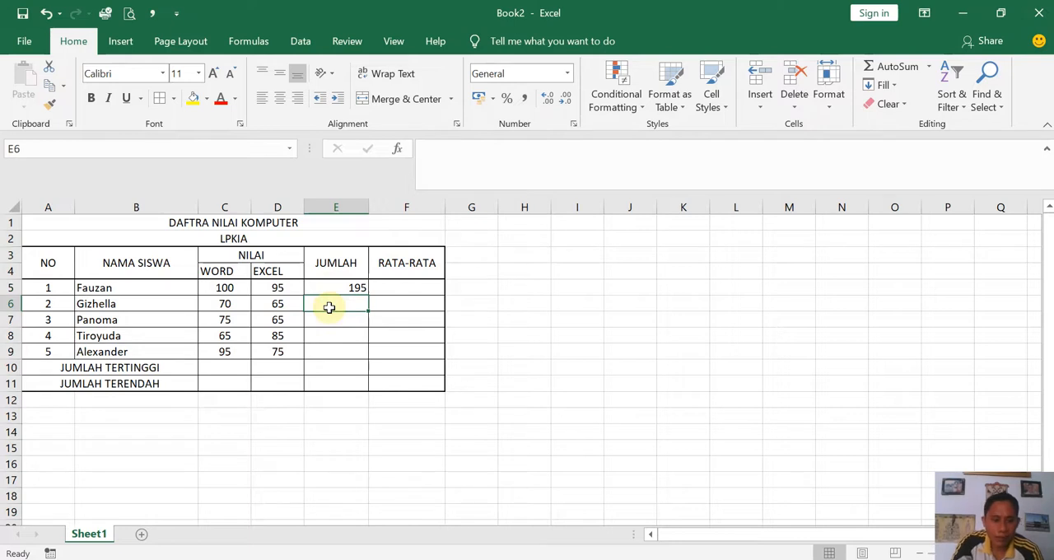
type("=SUM")
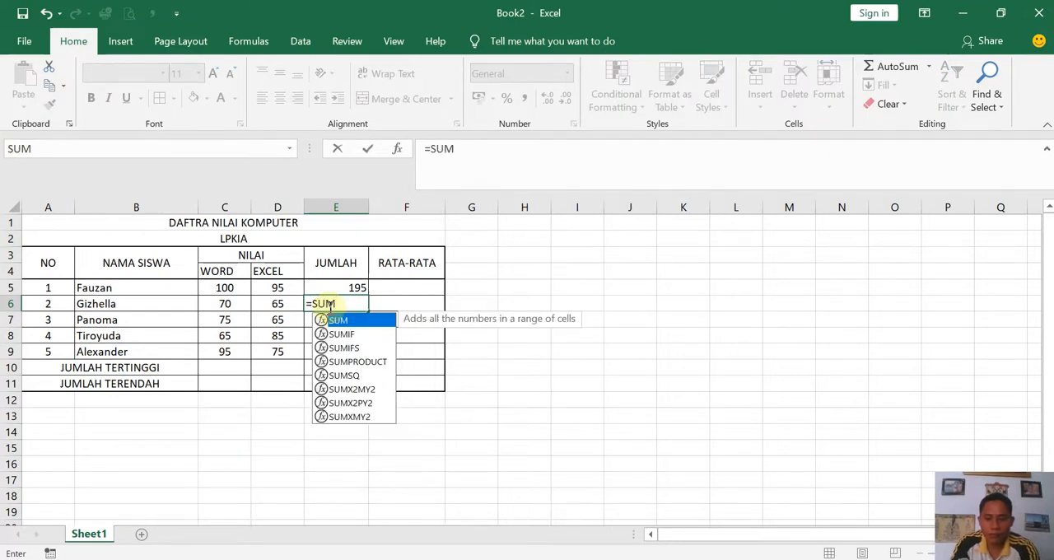
type("(")
left_click_drag(224, 305, 268, 304)
type(")")
key("Return")
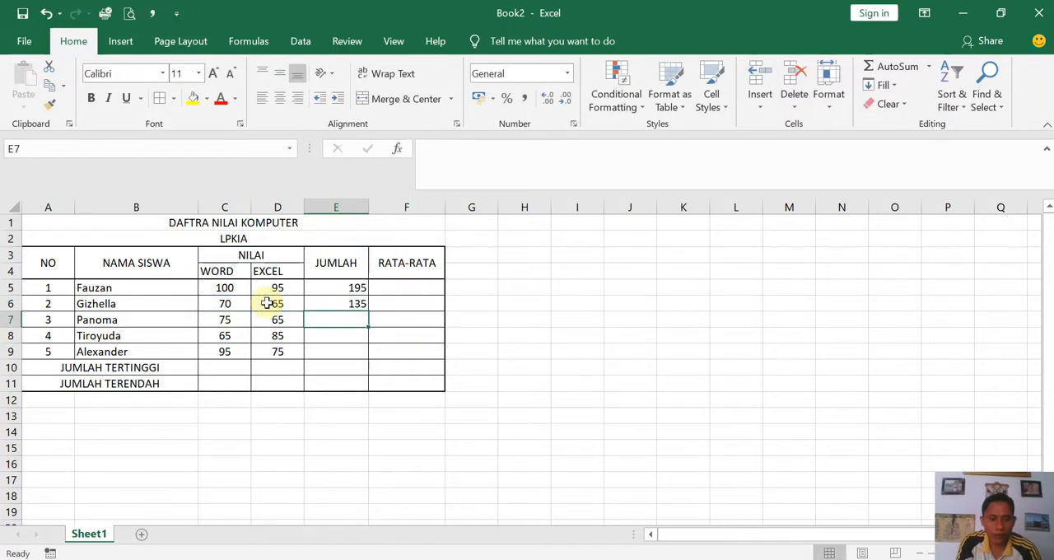
- Fill the SUM formula from E6 down to E9 and check the copied formulas in E7 and E8
left_click(337, 304)
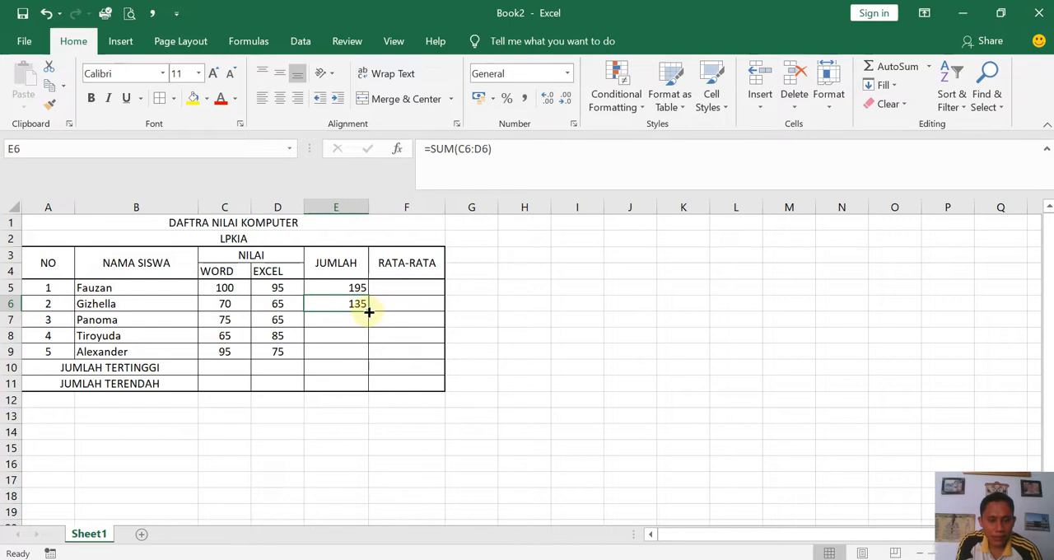
left_click_drag(370, 312, 365, 359)
double_click(332, 319)
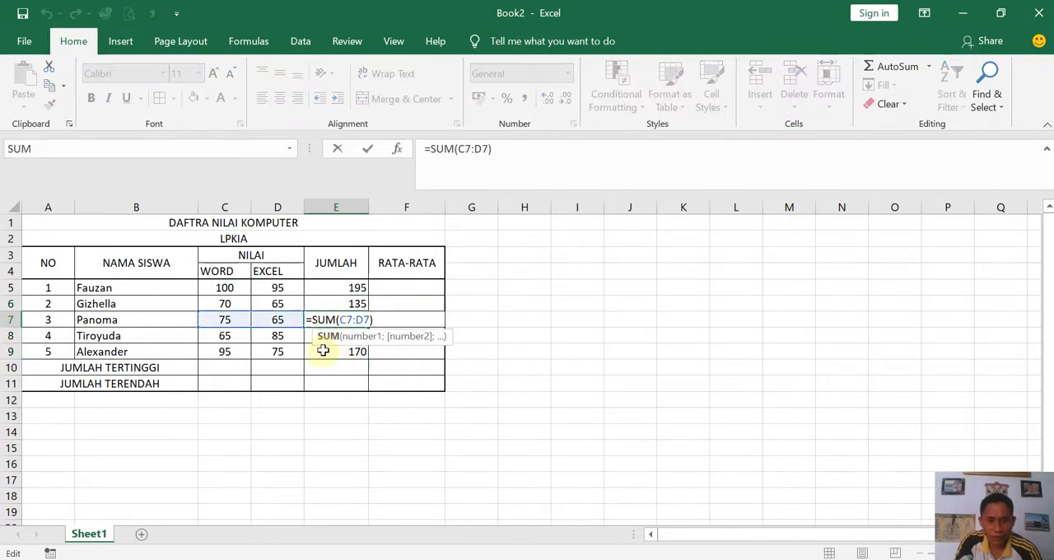
key("Return")
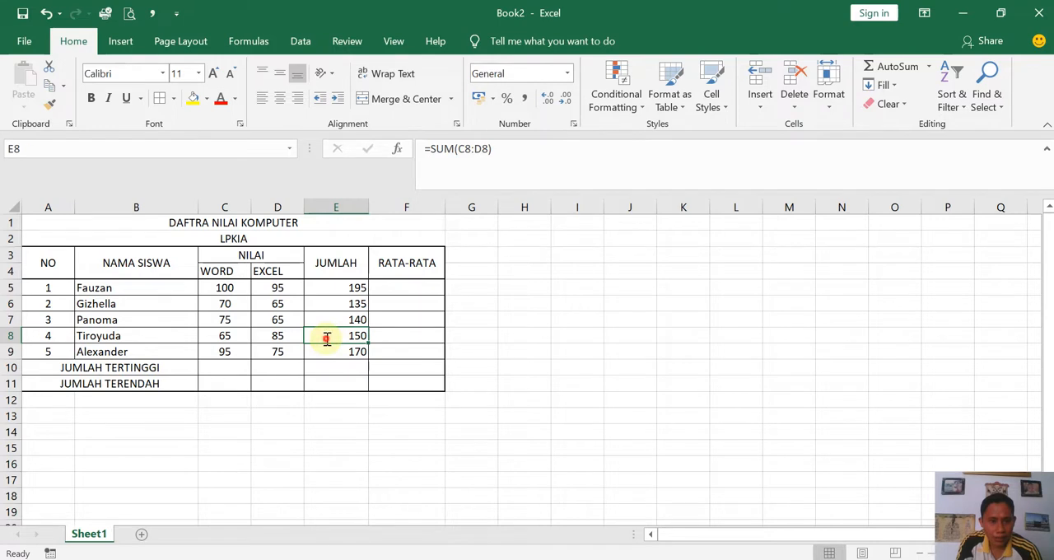
double_click(326, 337)
key("Return")
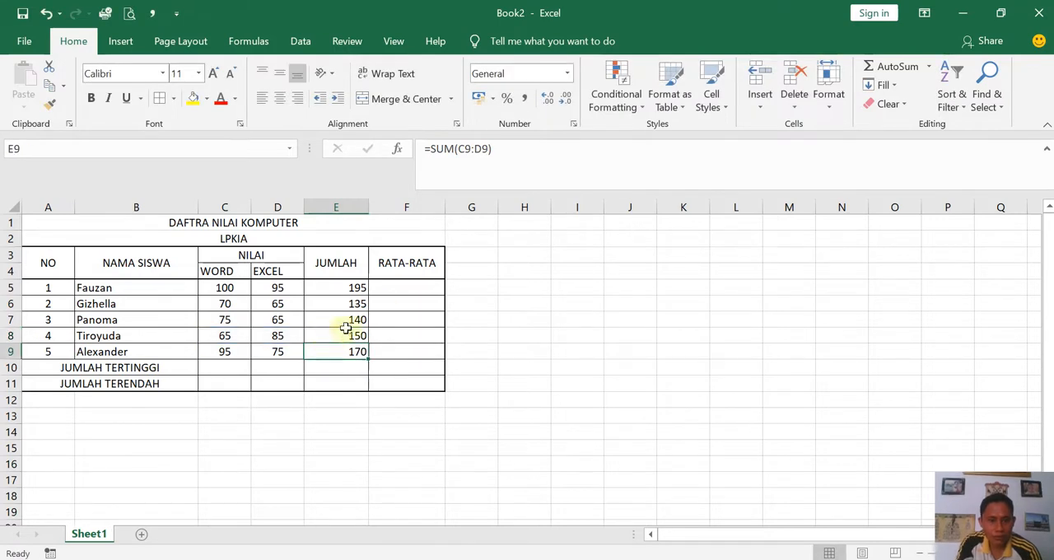
- Calculate the first student's RATA-RATA in F5 with the formula =AVERAGE(C5:D5)
left_click(397, 289)
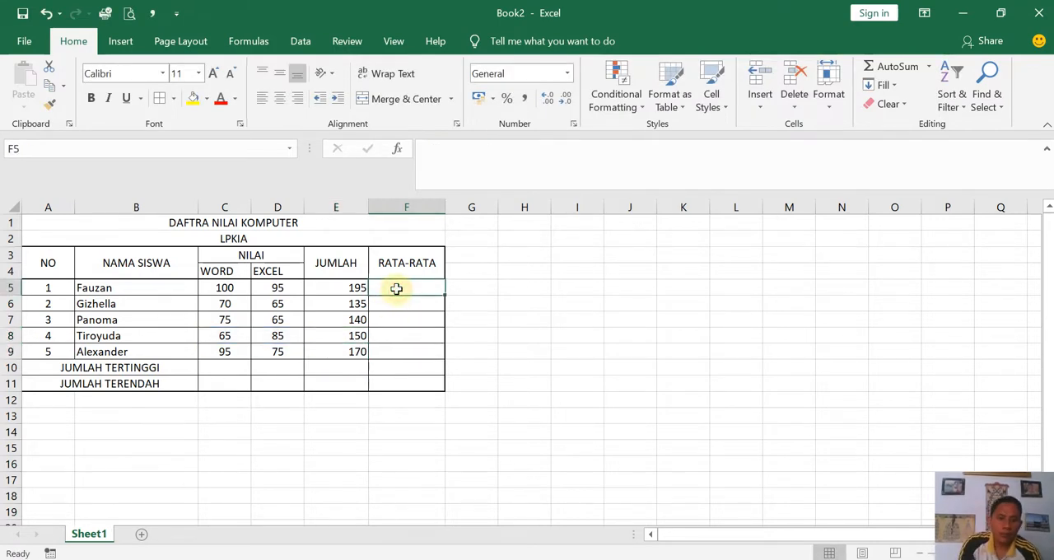
type("=AVE")
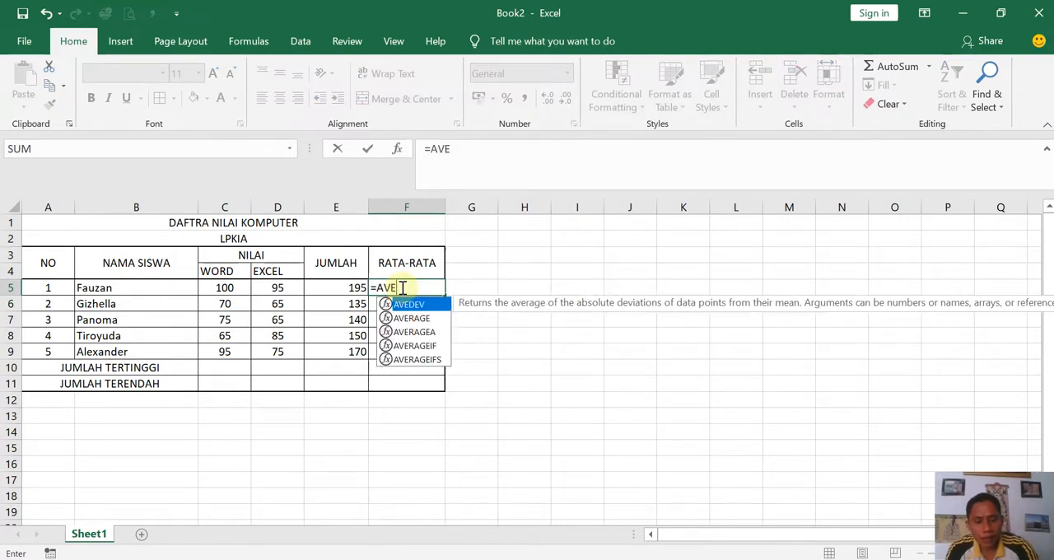
type("RAGE")
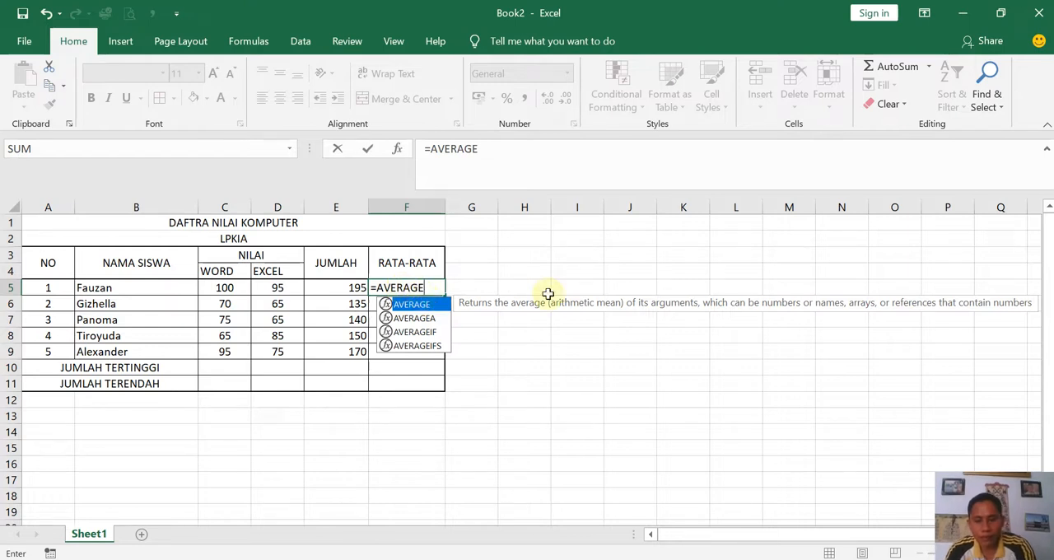
type("(")
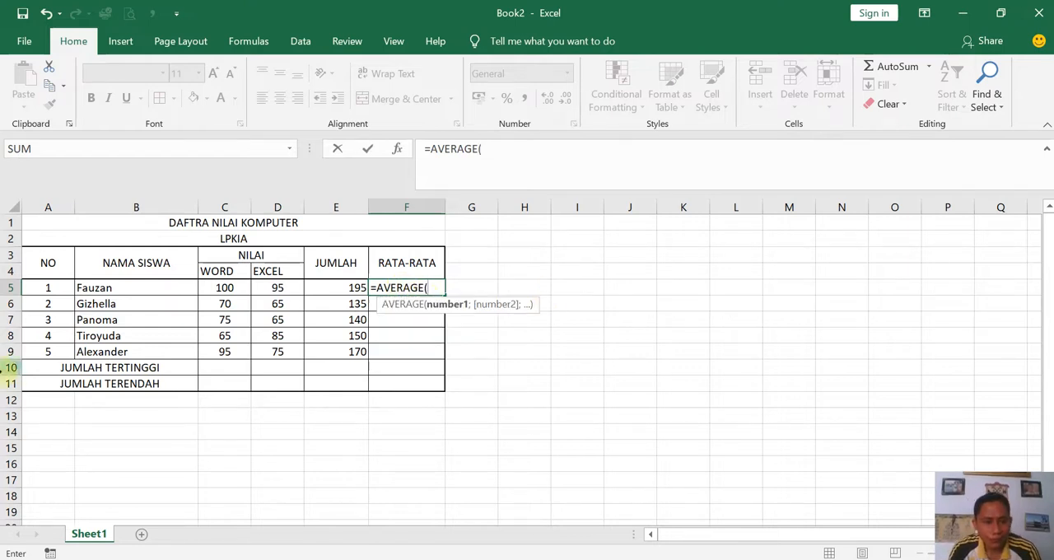
left_click_drag(205, 287, 266, 285)
type(")")
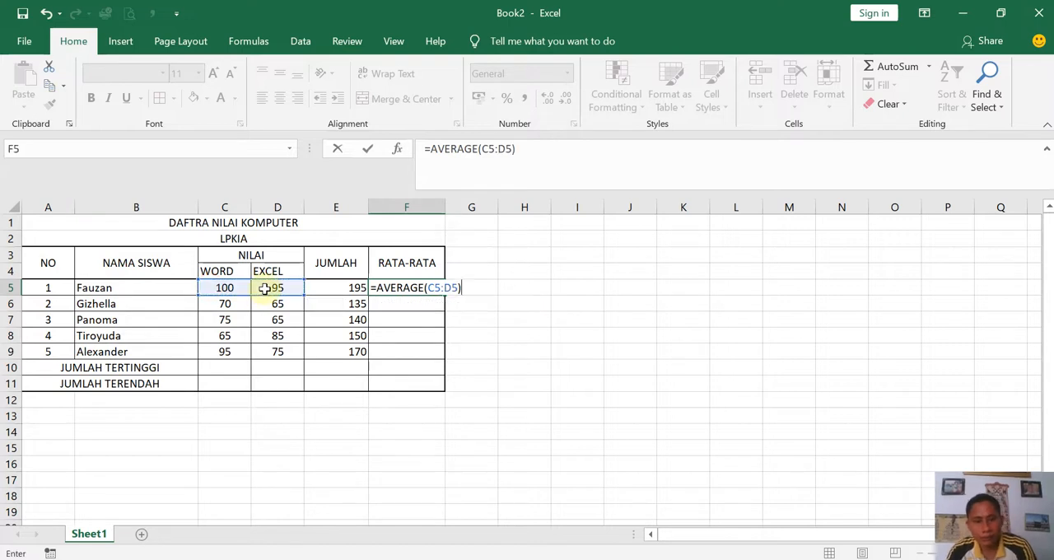
key("Return")
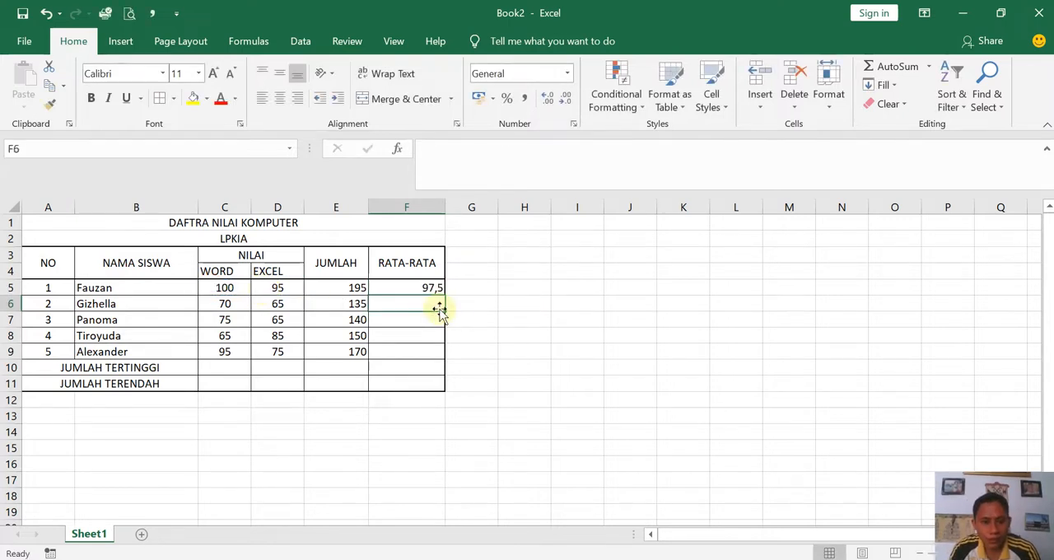
- Calculate the second student's average in F6 with the formula =AVERAGE(C6:D6)
type("=")
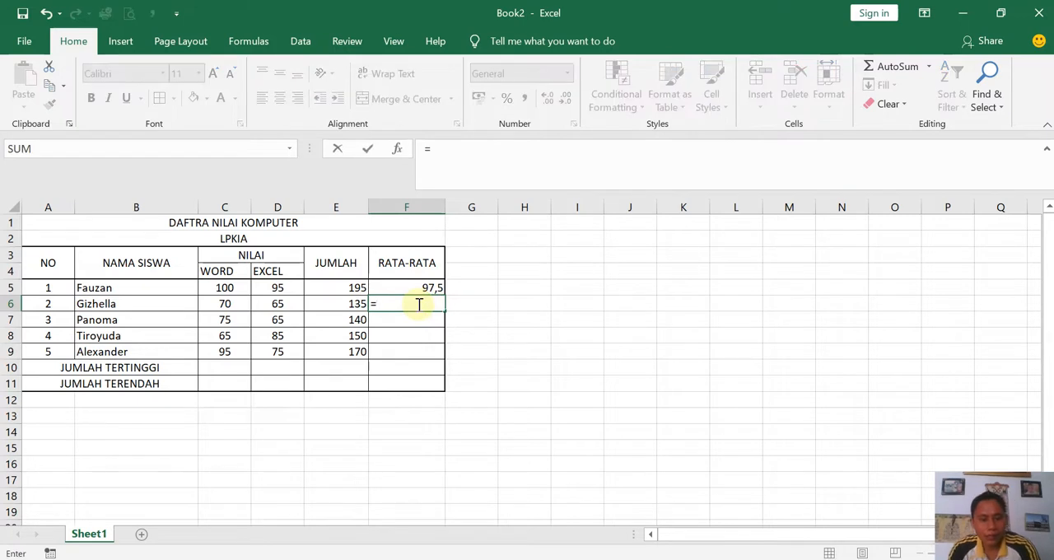
type("AVERAGE")
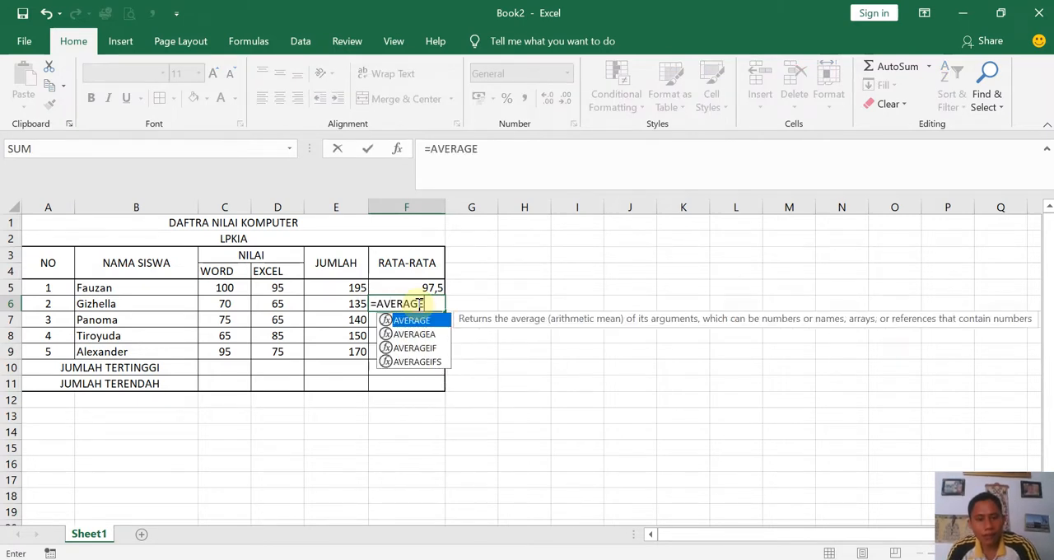
type("(")
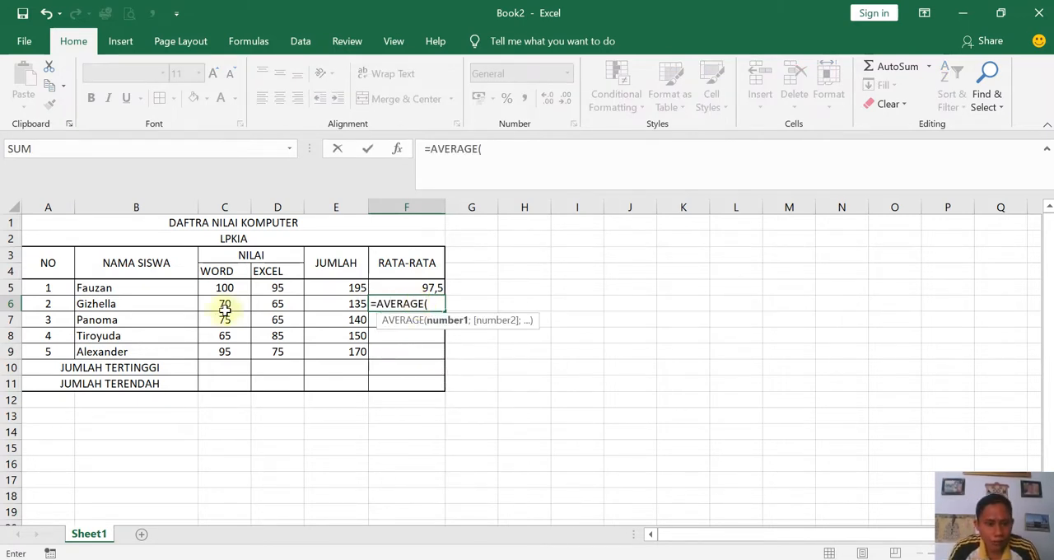
left_click_drag(218, 306, 280, 306)
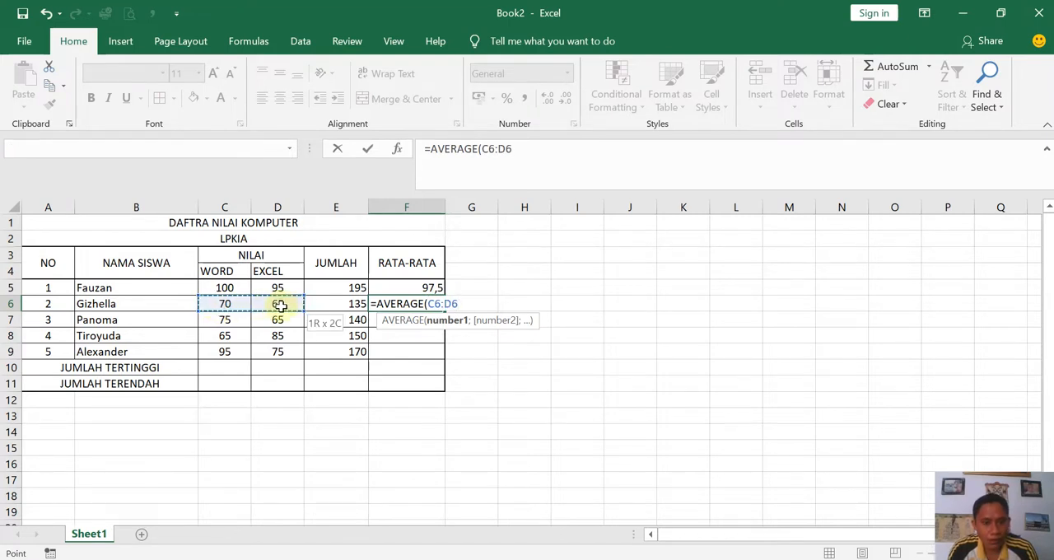
left_click_drag(280, 306, 280, 305)
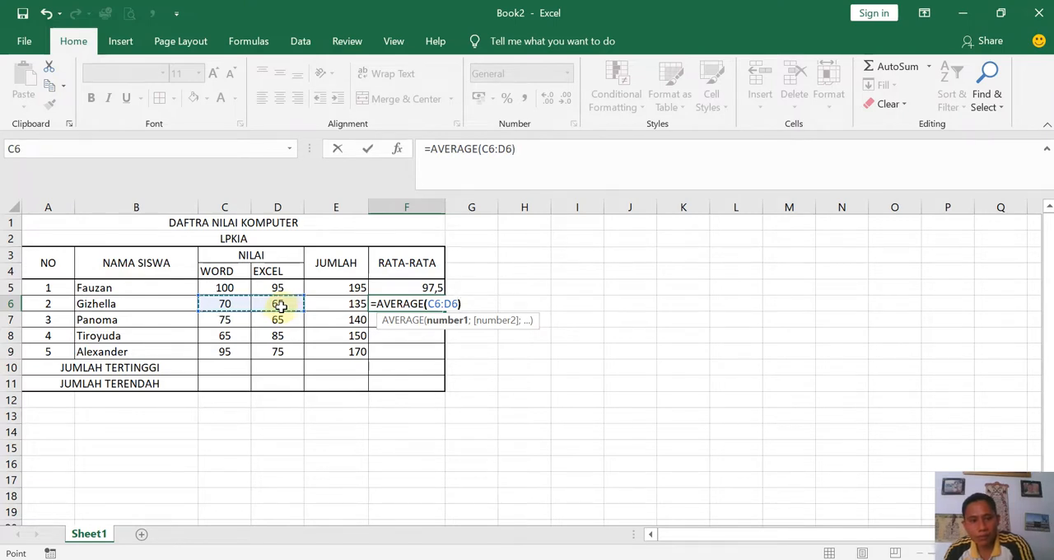
type(")")
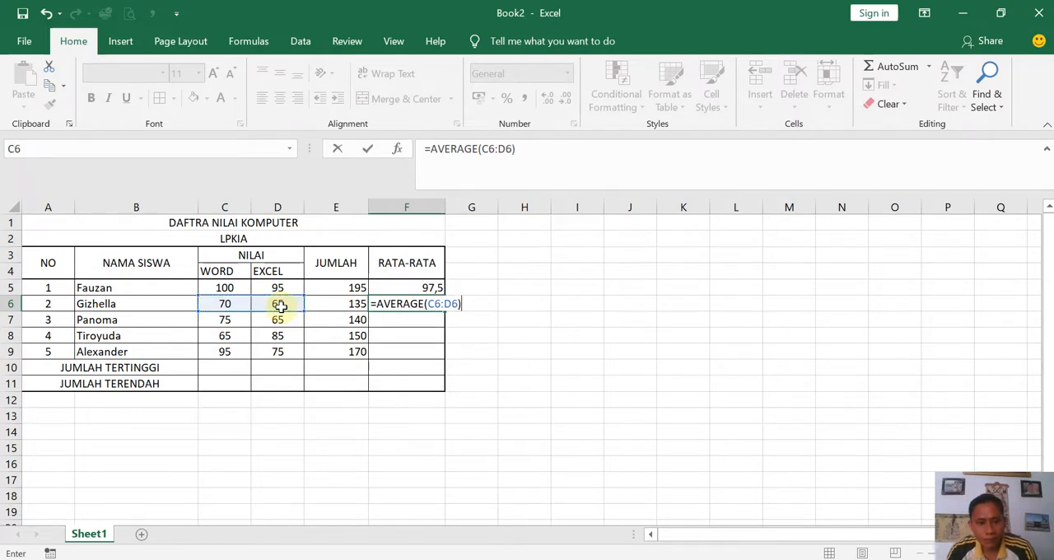
key("Return")
- Fill the AVERAGE formula from F6 down to F9 and center F6:F9 horizontally
left_click(430, 306)
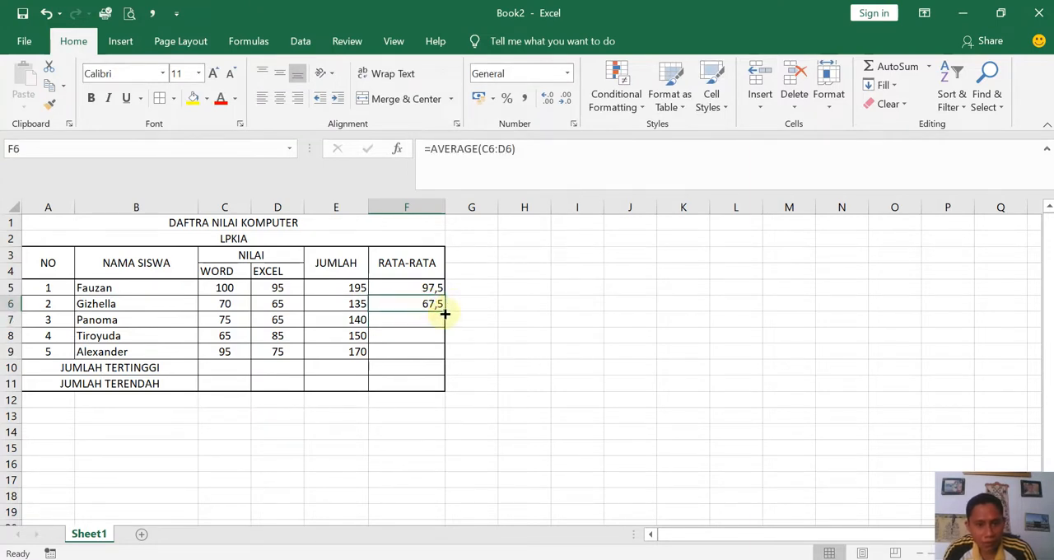
left_click_drag(445, 314, 441, 362)
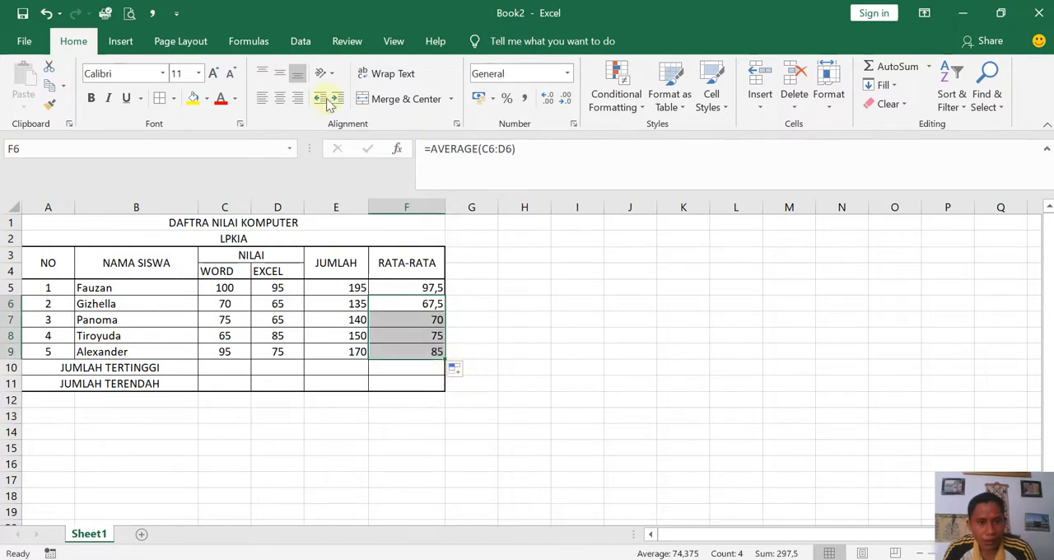
left_click(280, 97)
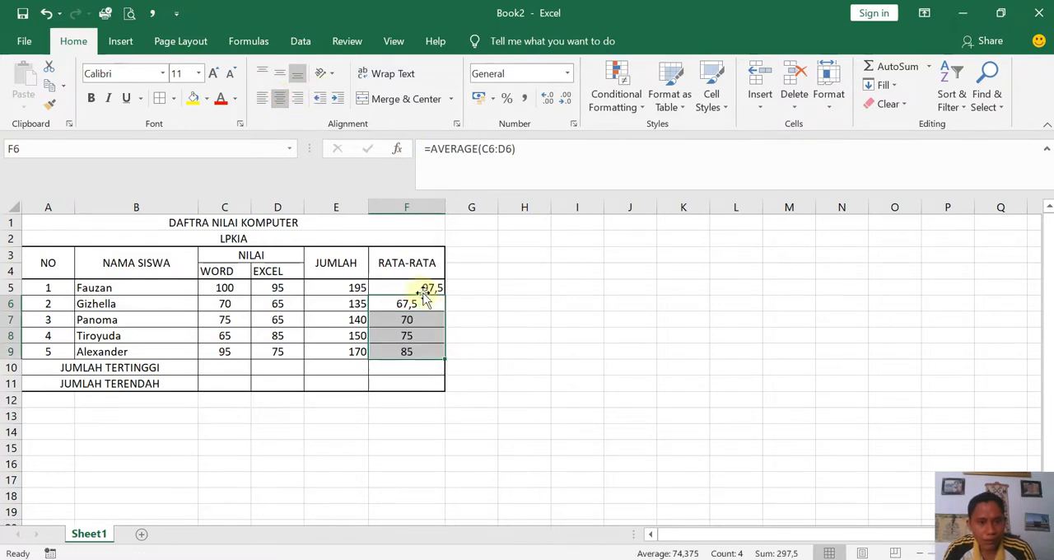
- Center F5 horizontally and display the averages in F5:F9 with two decimal places
left_click(416, 287)
left_click(279, 98)
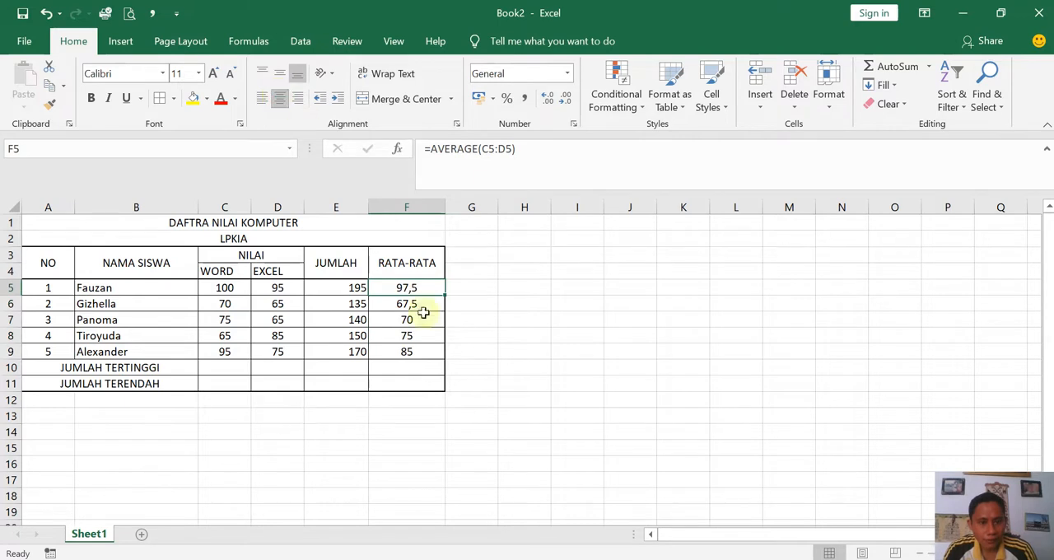
left_click_drag(405, 288, 403, 347)
left_click(547, 98)
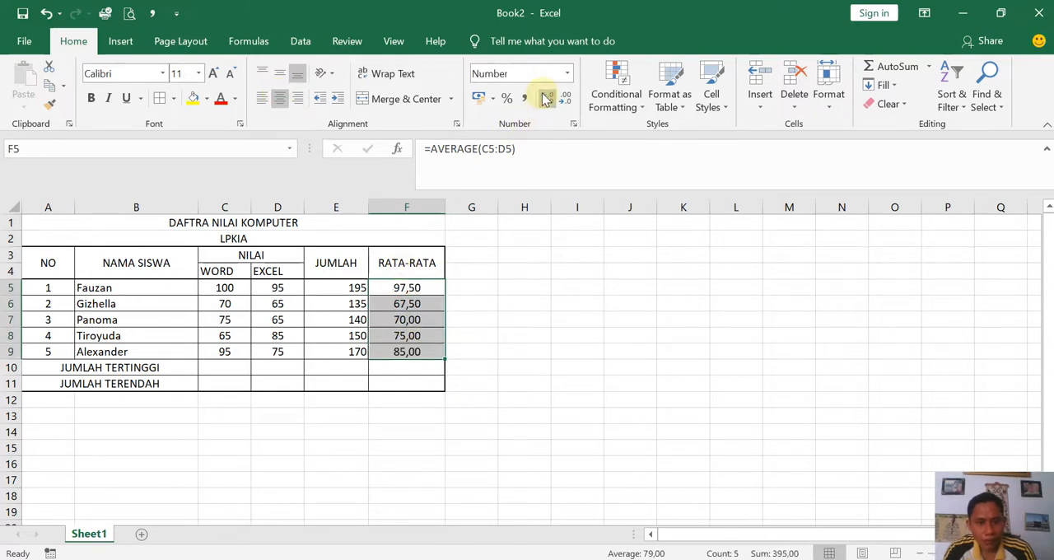
left_click(547, 98)
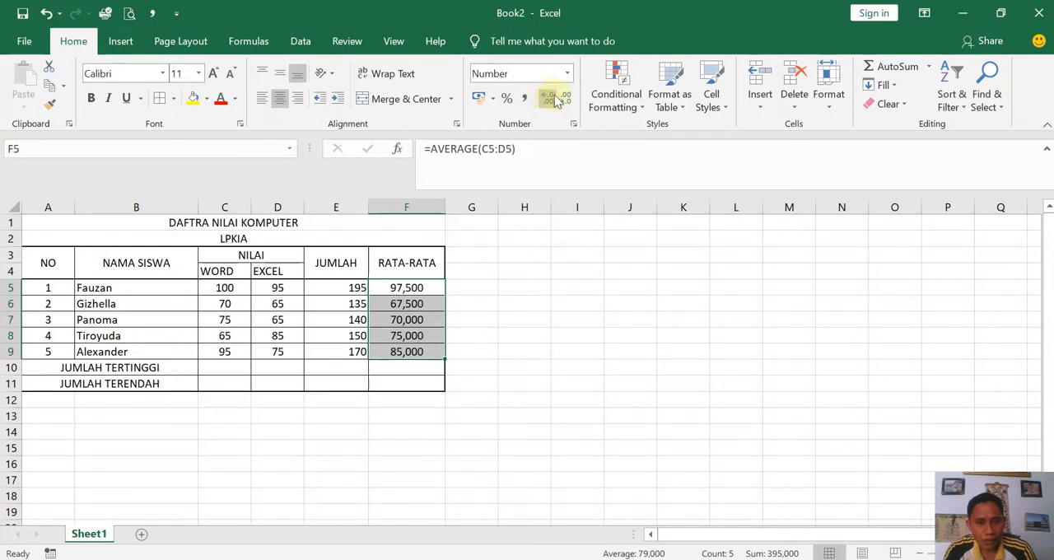
left_click(565, 98)
left_click(565, 99)
left_click(547, 98)
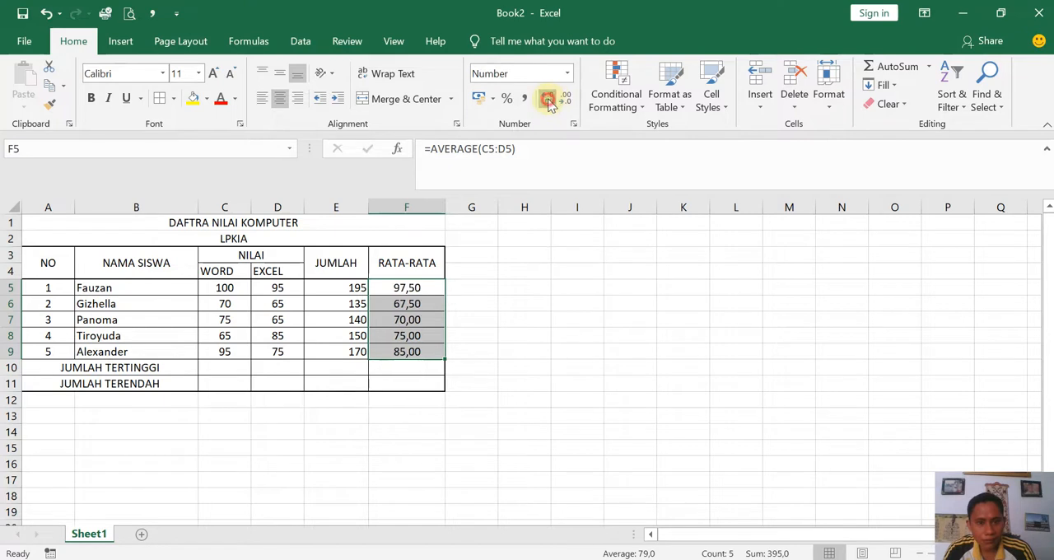
- Calculate the highest WORD score in C10 with the formula =MAX(C5:C9) and check it against the scores
left_click(225, 367)
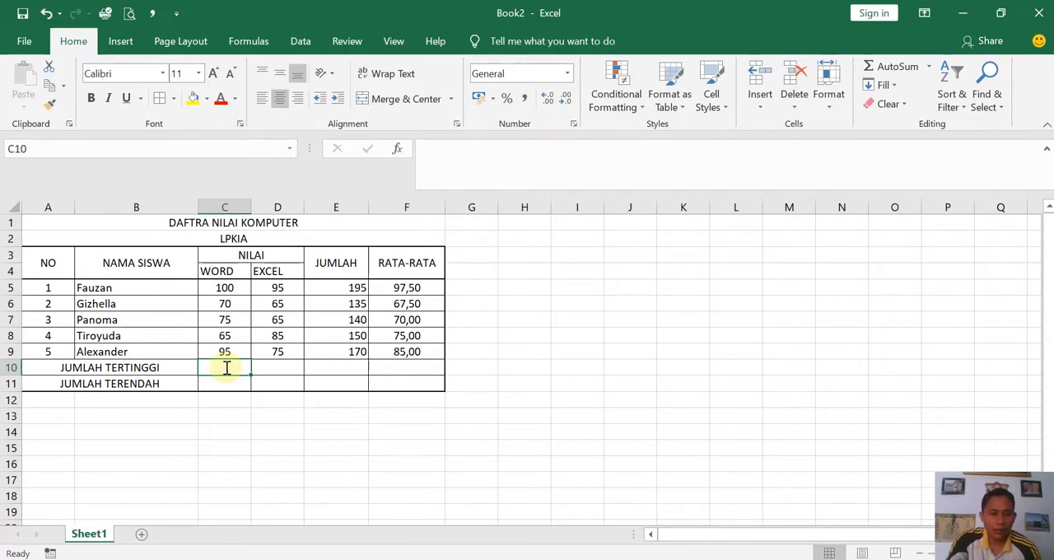
type("=M")
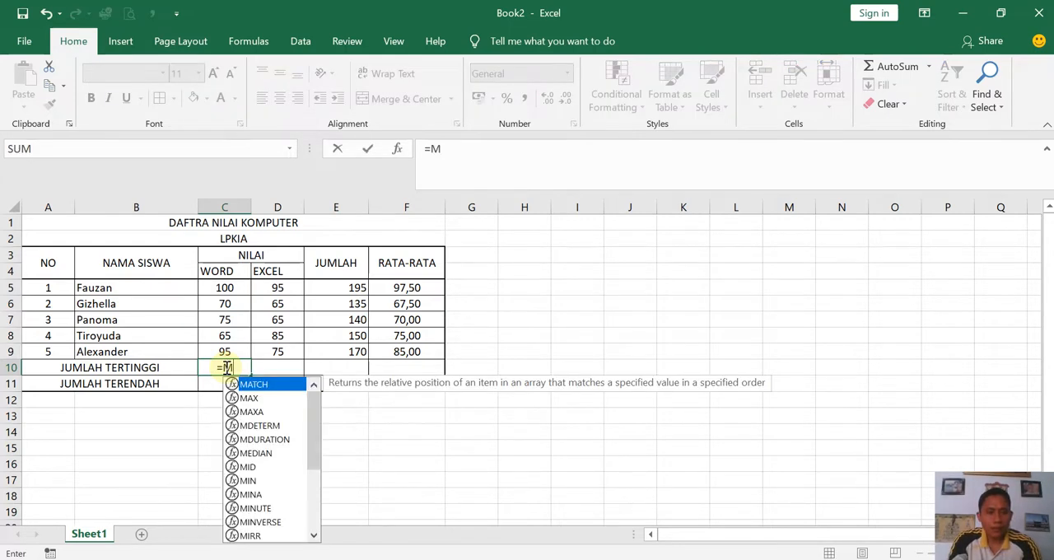
type("AX")
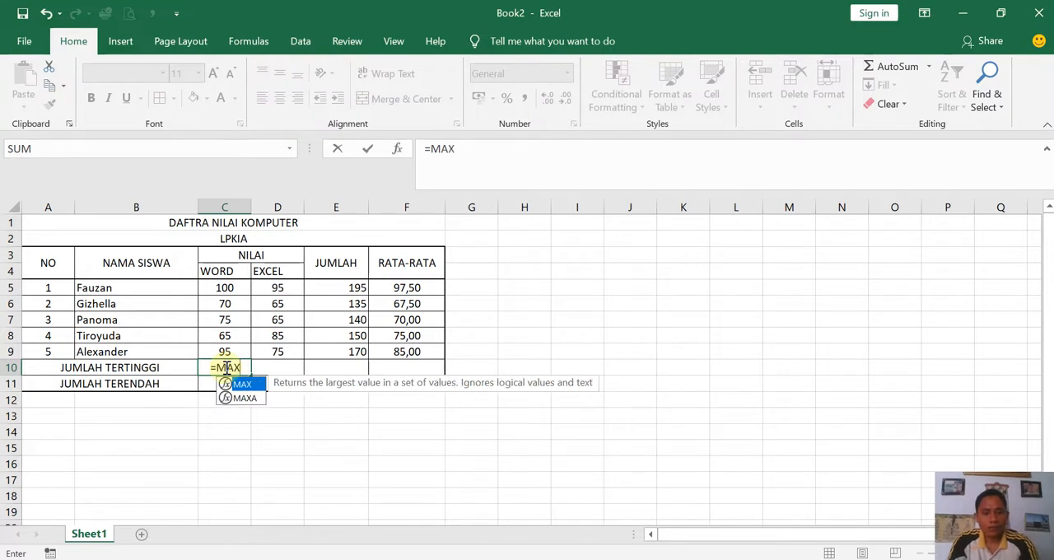
type("(")
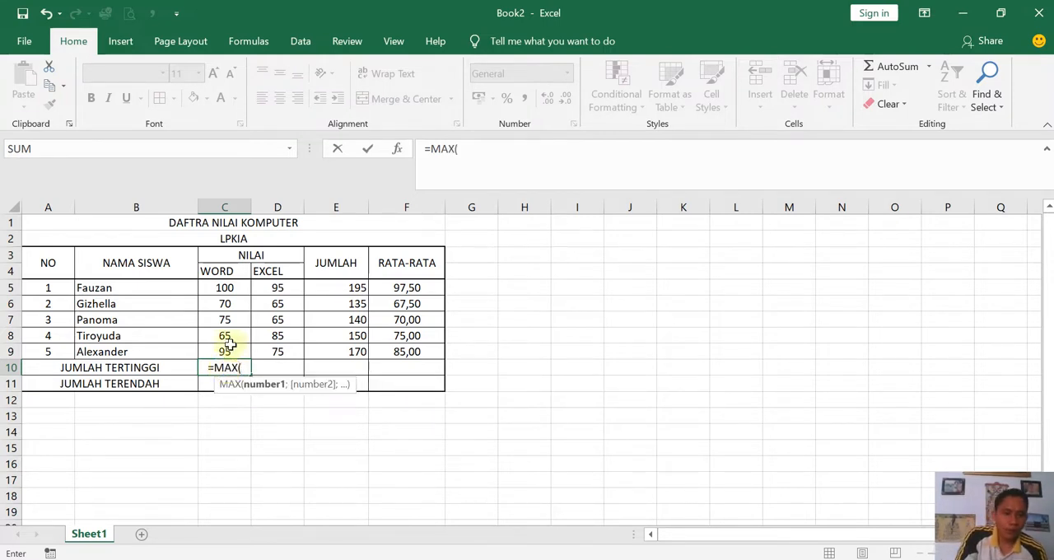
left_click(221, 287)
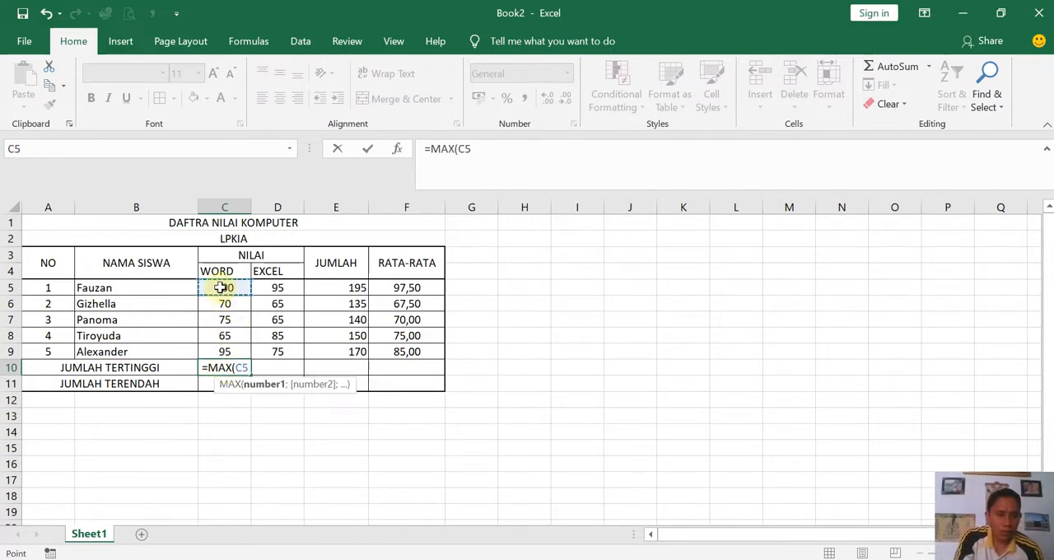
left_click_drag(221, 287, 225, 352)
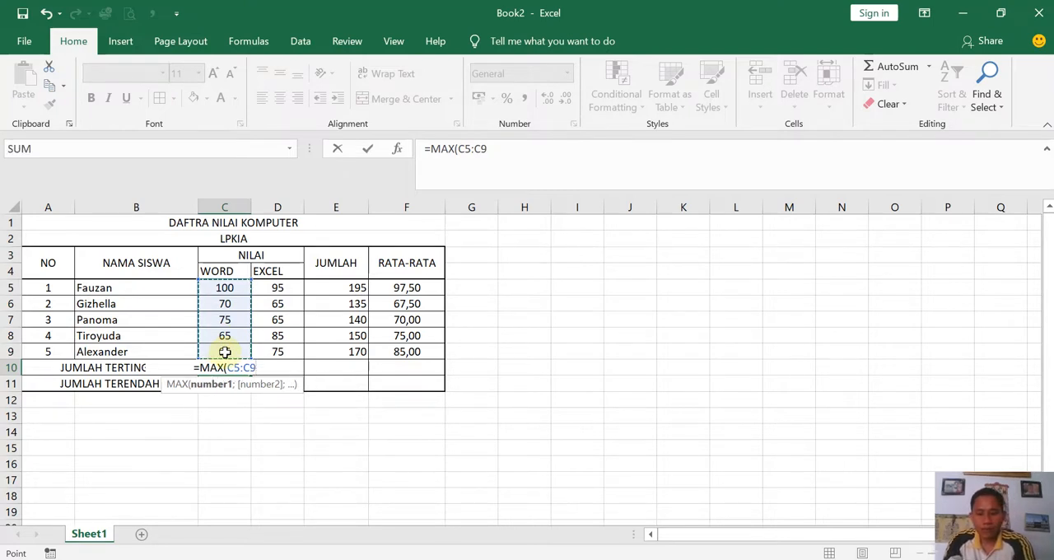
type(")")
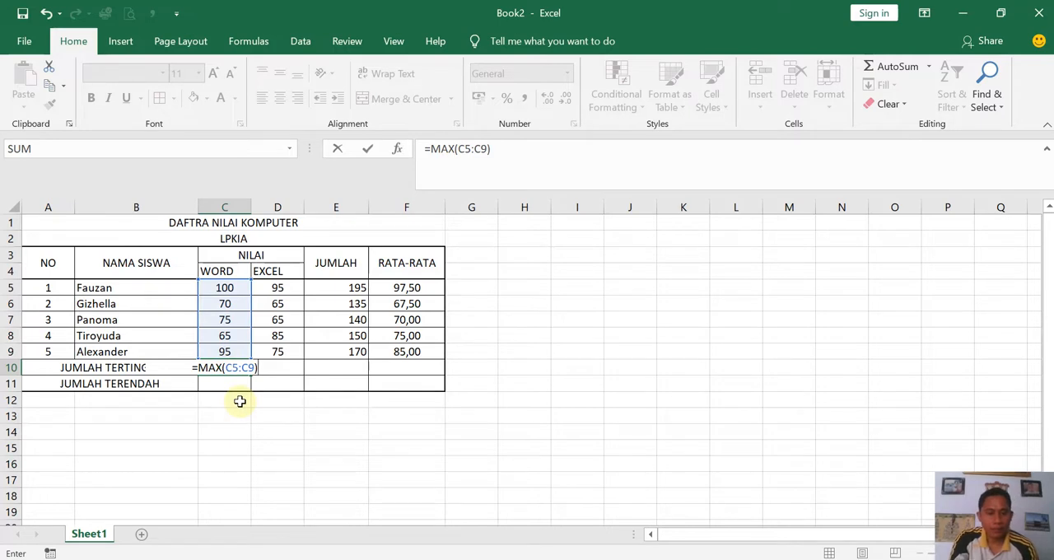
key("Return")
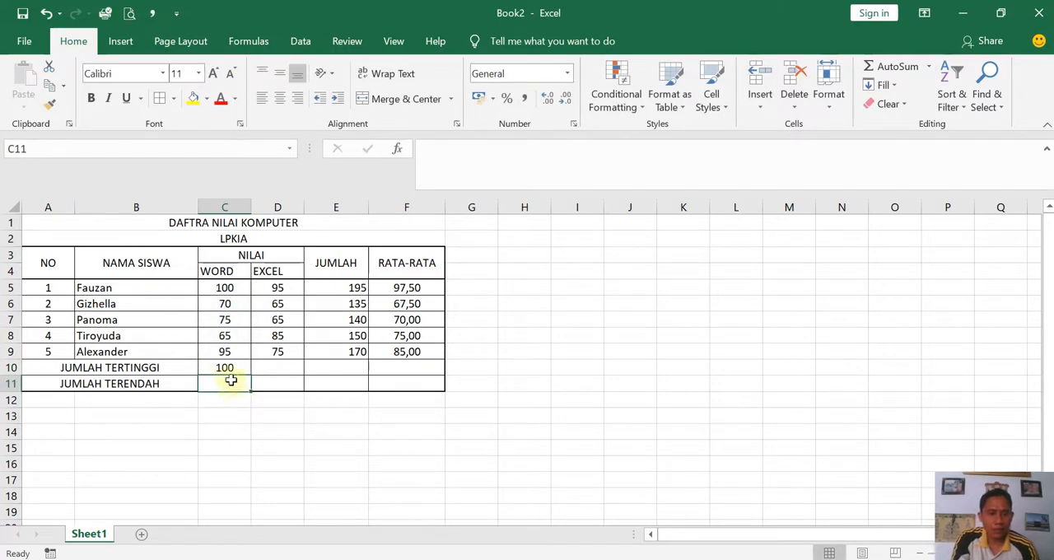
left_click(227, 367)
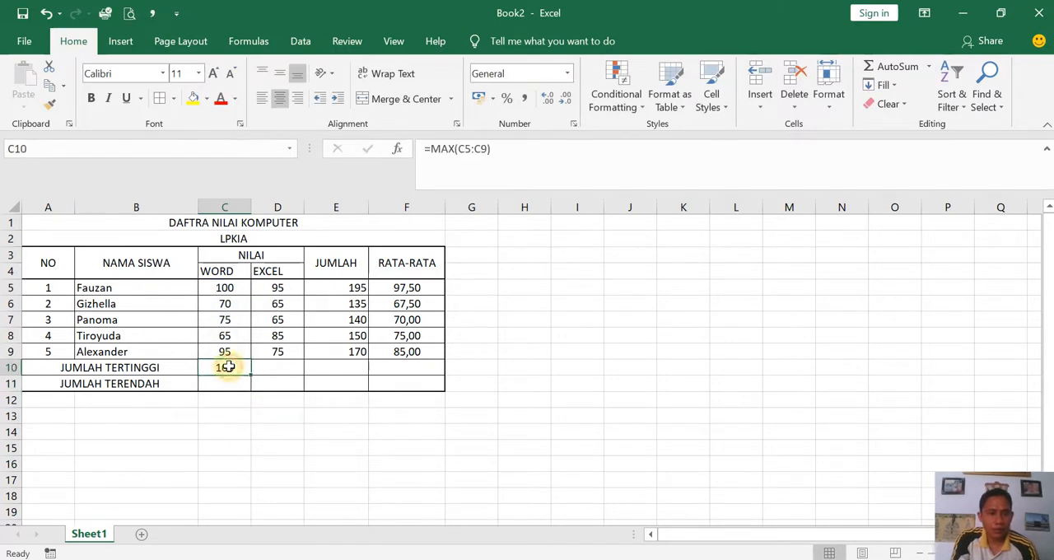
left_click(224, 287)
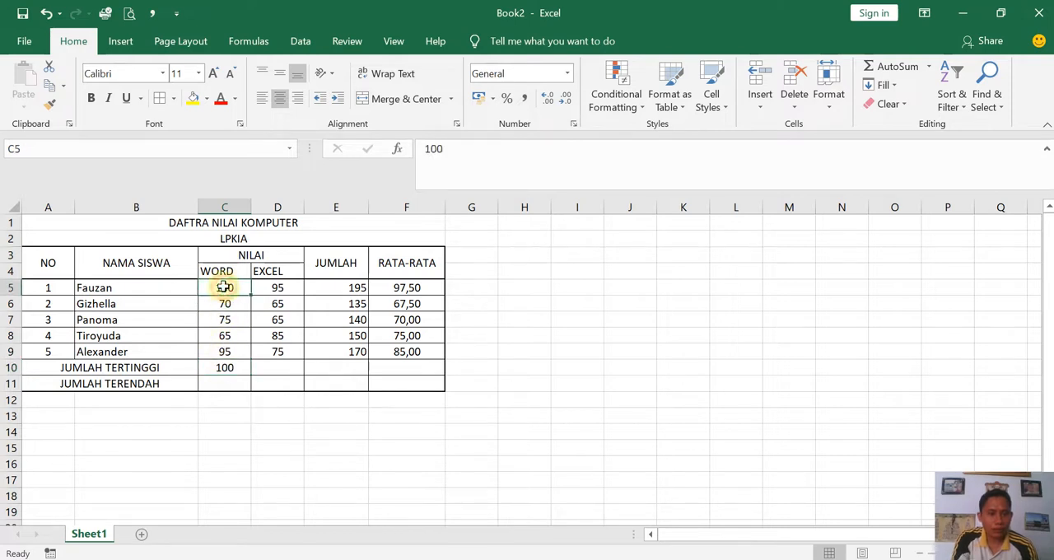
- Calculate the highest EXCEL score in D10 with the formula =MAX(D5:D9)
left_click(232, 369)
left_click(268, 369)
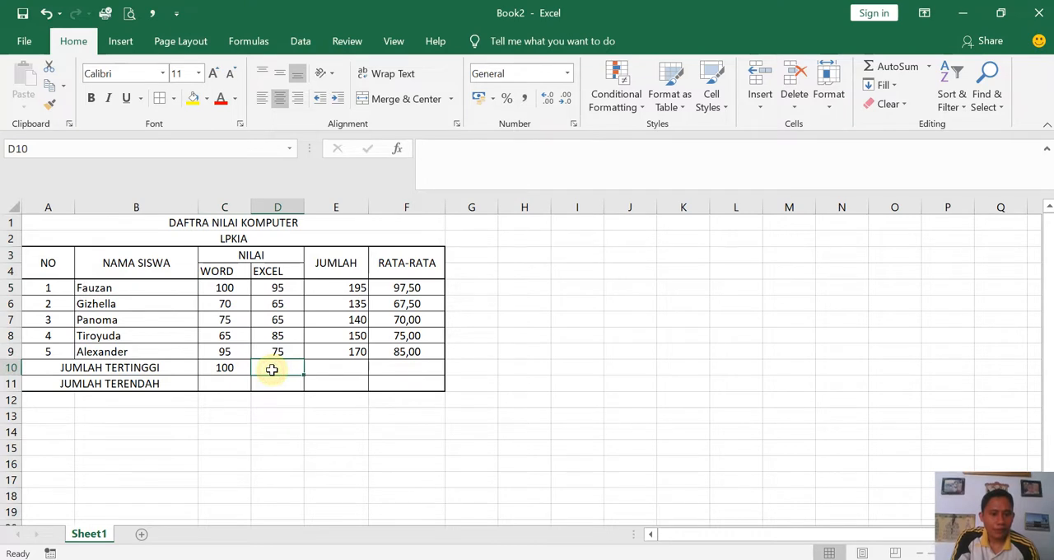
type("=MAC")
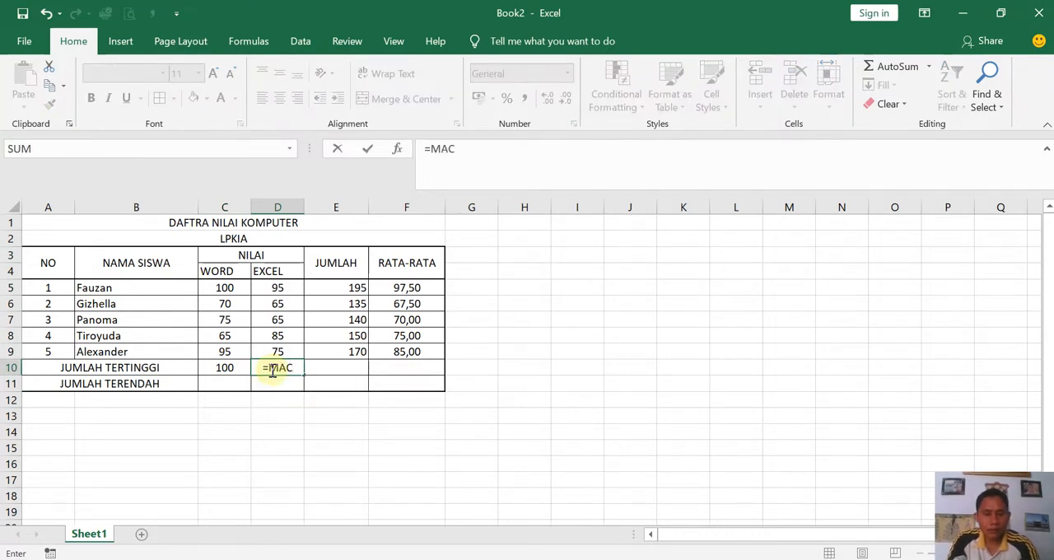
key("BackSpace")
type("X")
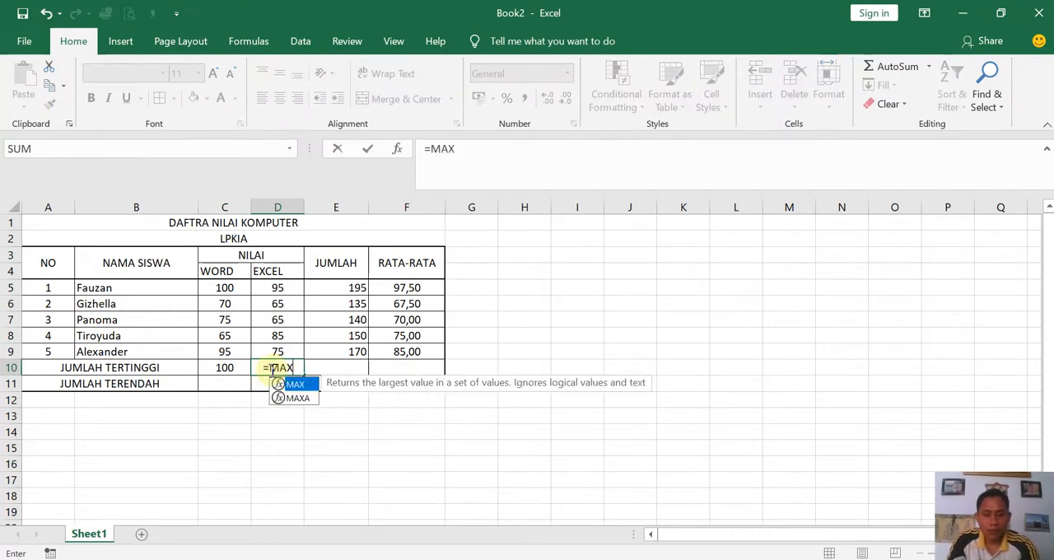
type("(")
left_click_drag(278, 288, 275, 350)
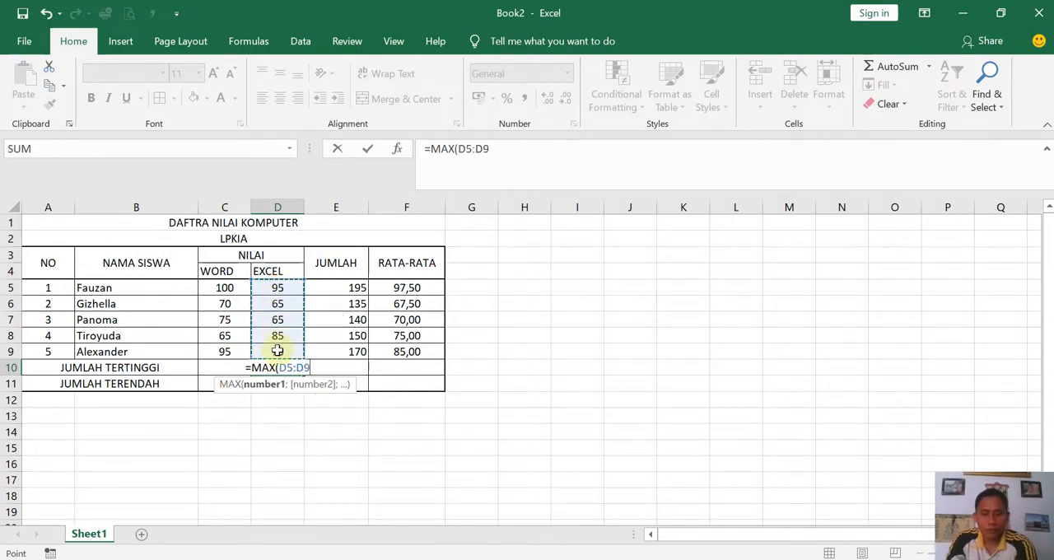
key("Return")
left_click(277, 366)
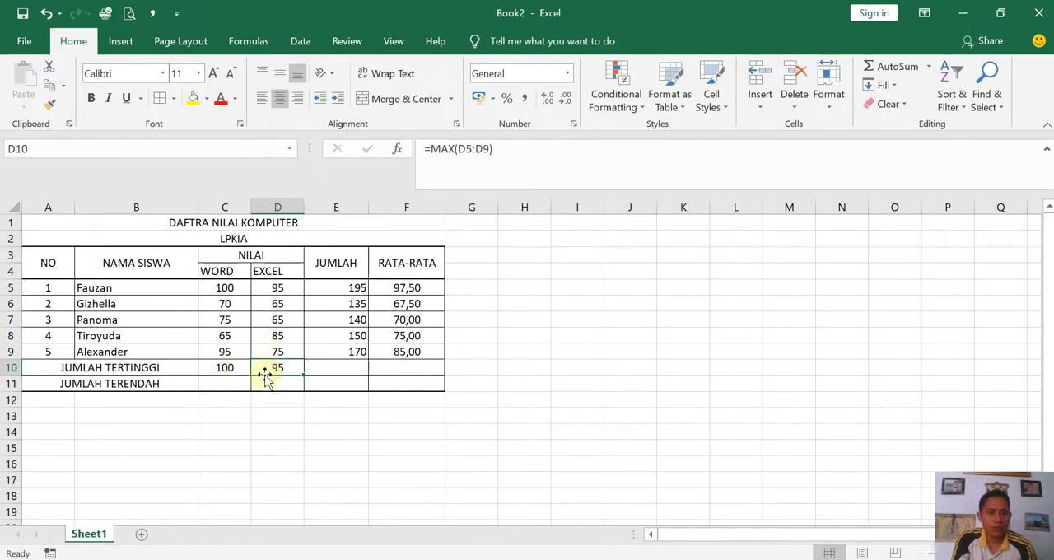
- Calculate the lowest WORD score in C11 with the formula =MIN(C5:C9) and center the cell horizontally
left_click(233, 386)
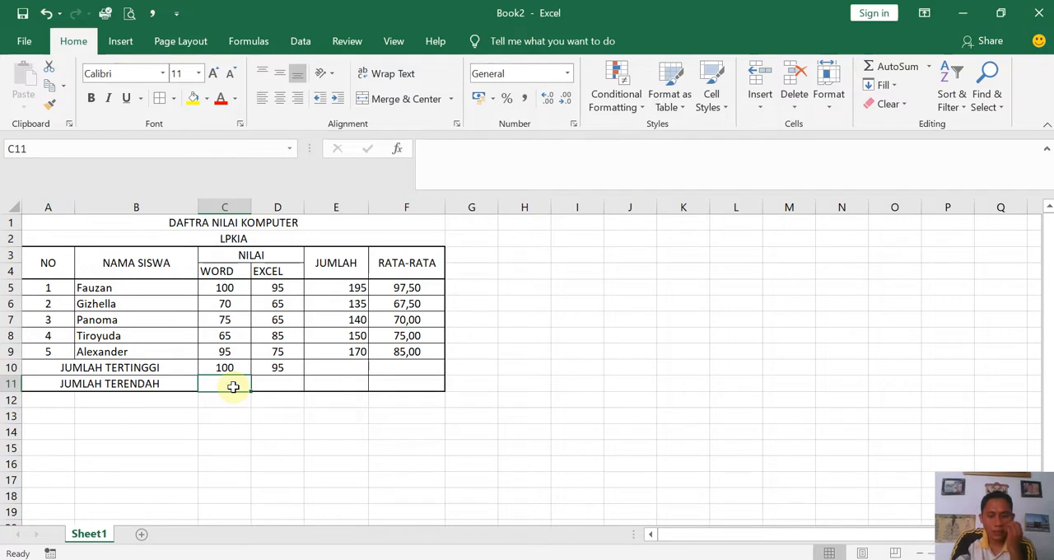
type("=MI")
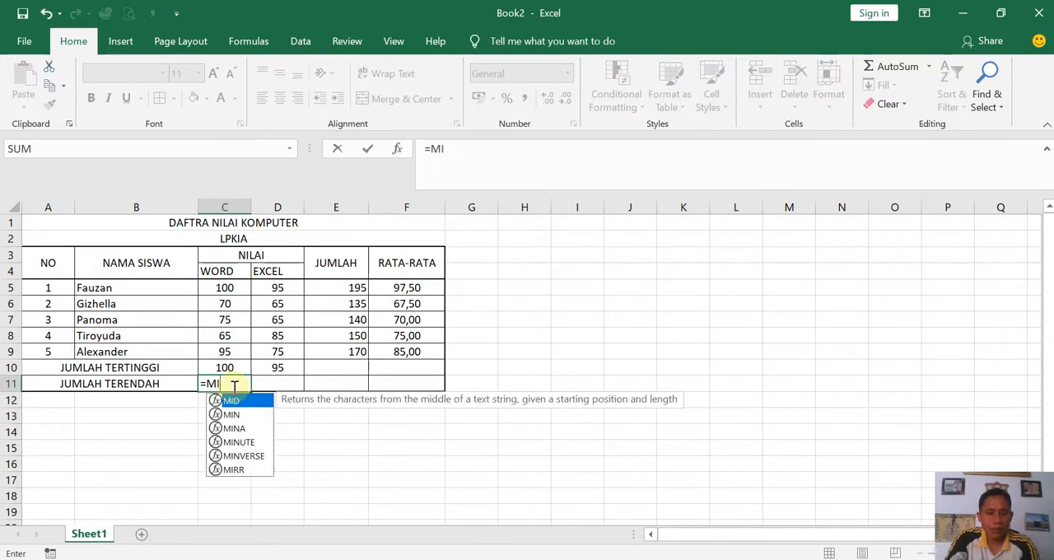
type("N(")
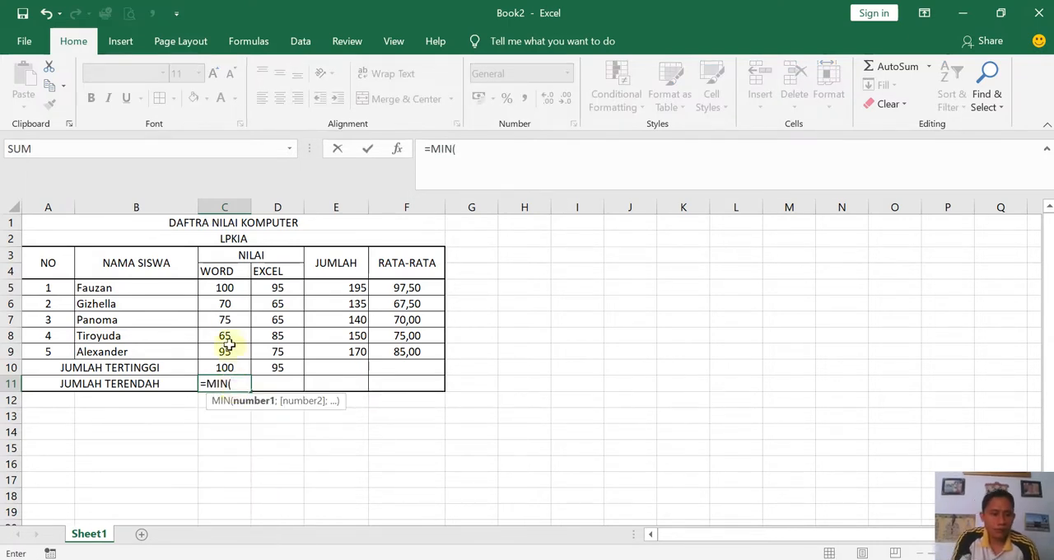
left_click(214, 286)
left_click_drag(214, 286, 228, 350)
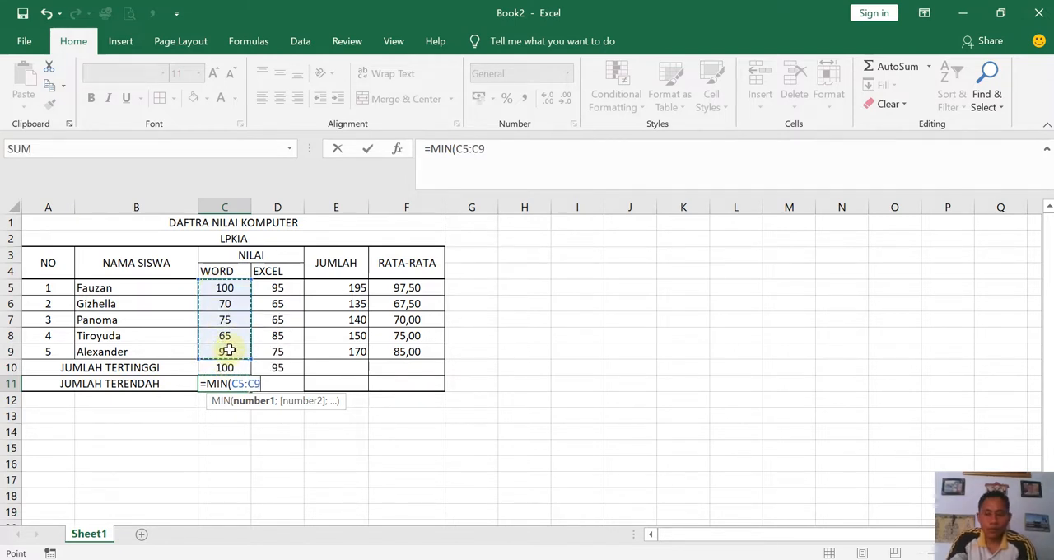
type(")")
key("Return")
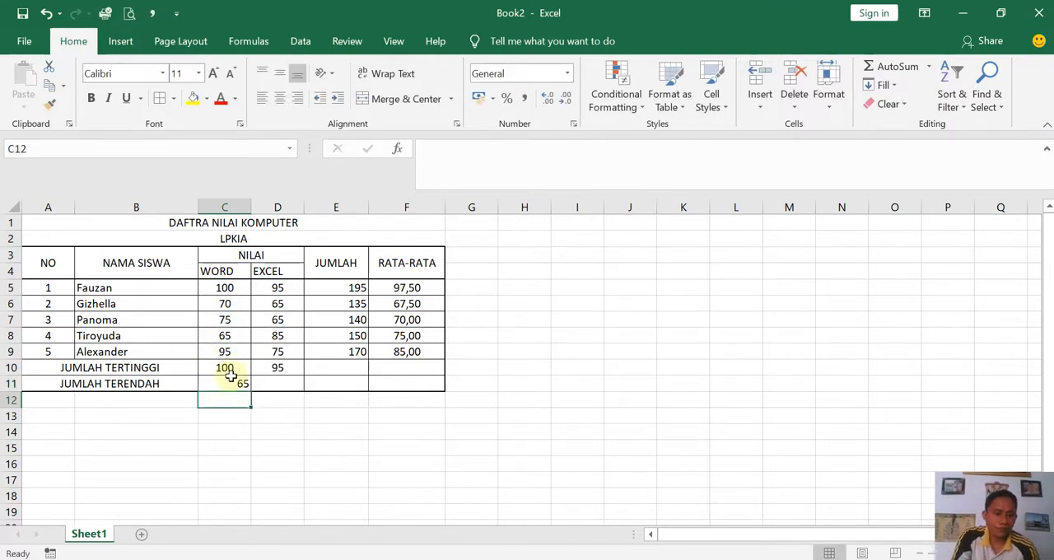
left_click(232, 382)
left_click(280, 97)
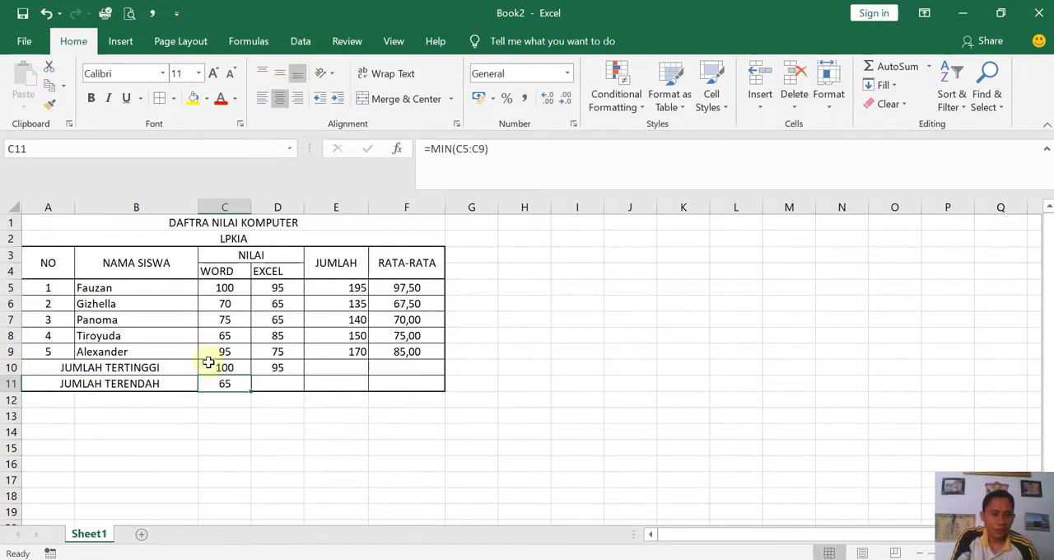
- Fill the MIN formula from C11 across to D11 and check the copied formula's range
left_click(263, 384)
left_click(243, 387)
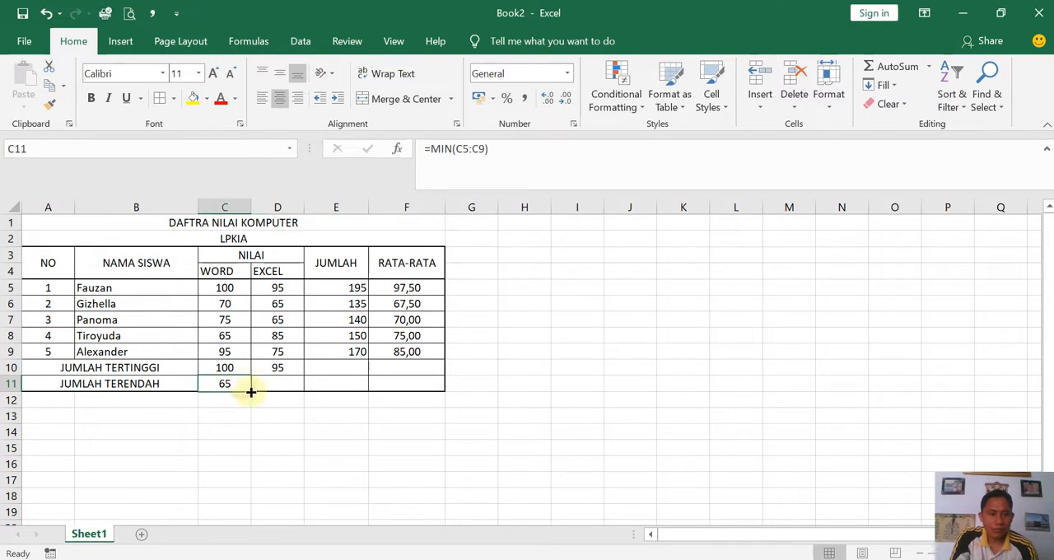
left_click_drag(253, 392, 279, 395)
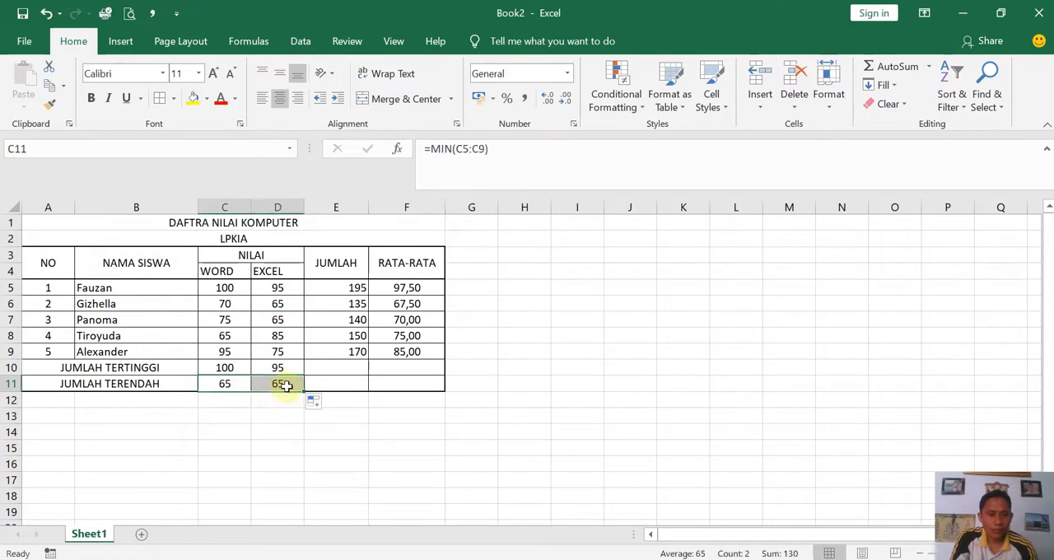
double_click(284, 385)
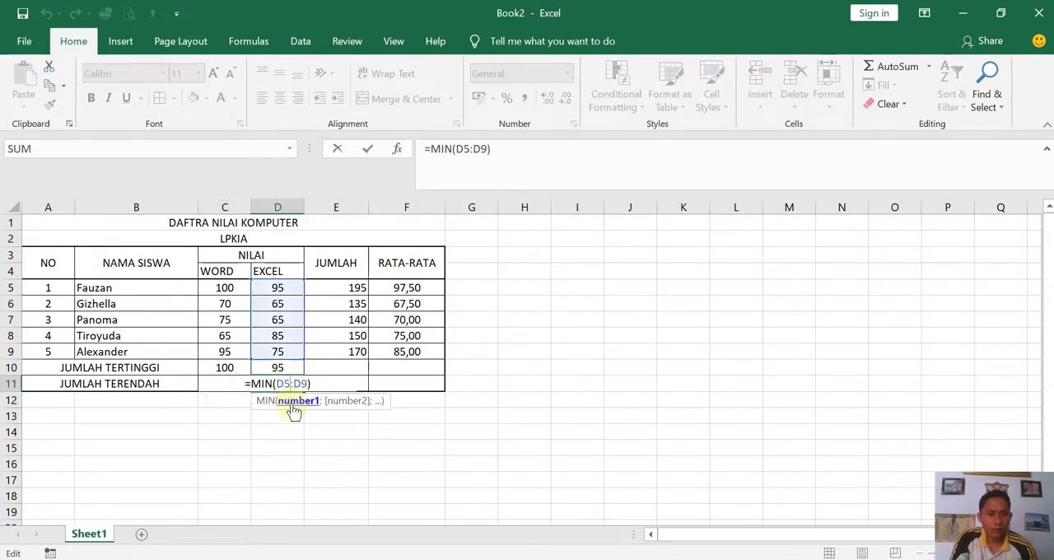
left_click(291, 402)
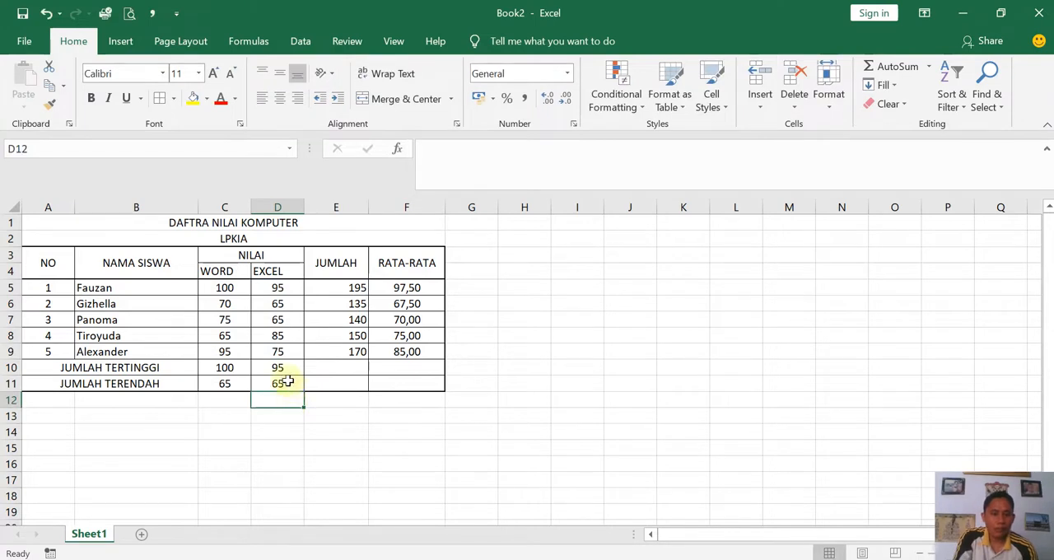
- Fill the JUMLAH TERTINGGI formula from D10 across to the JUMLAH and RATA-RATA columns, E10:F10
left_click(280, 367)
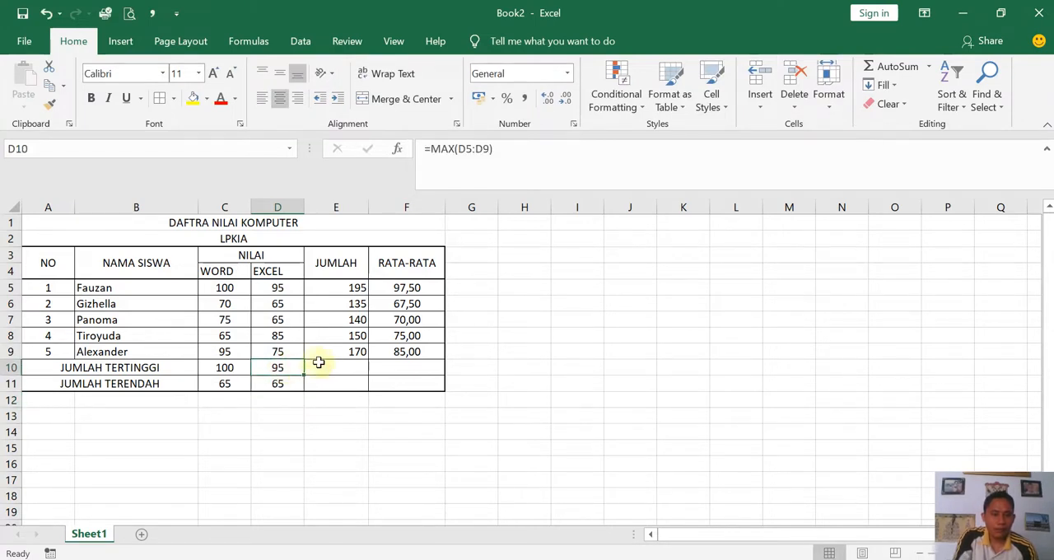
left_click(338, 352)
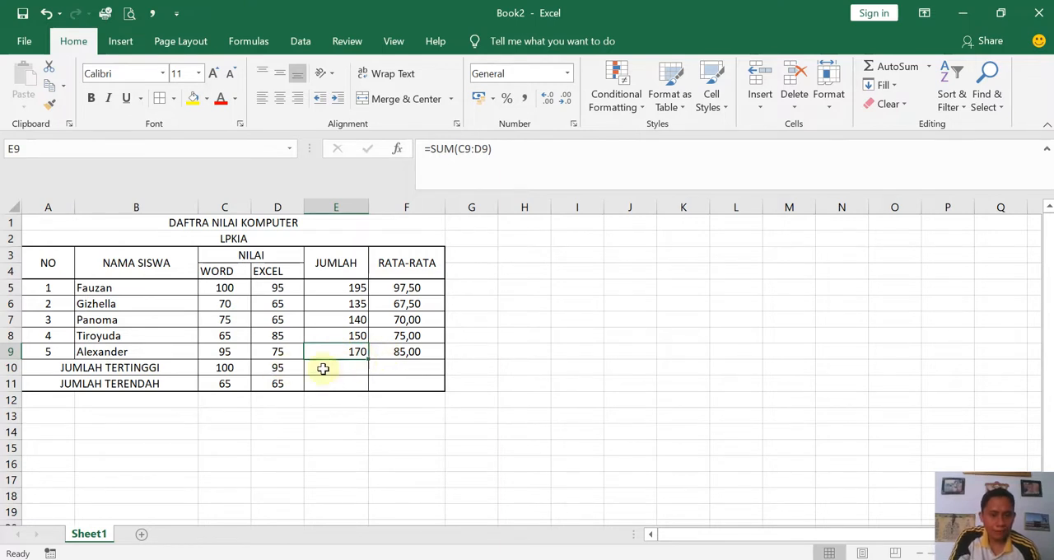
left_click_drag(367, 358, 368, 360)
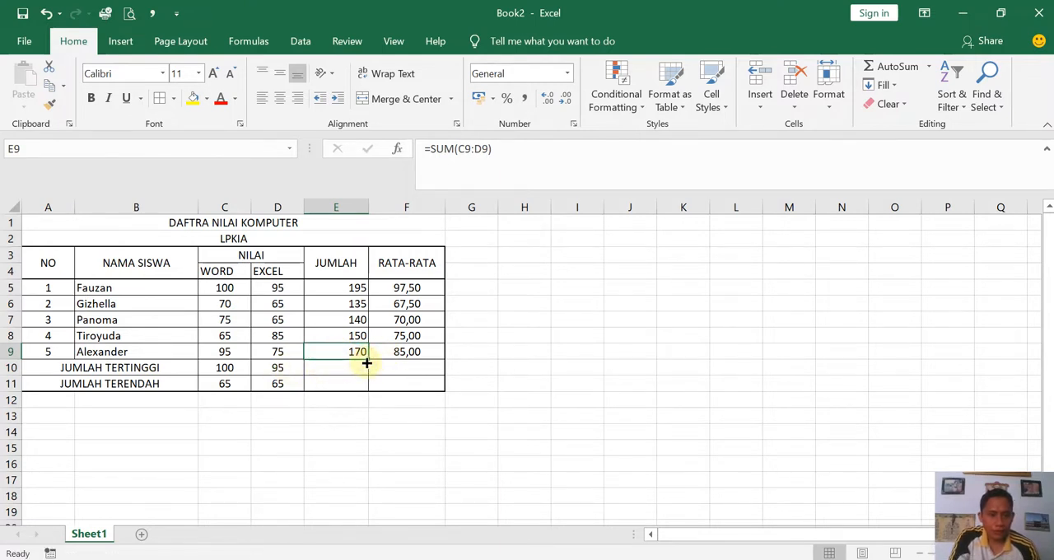
left_click(274, 369)
left_click_drag(304, 374, 454, 366)
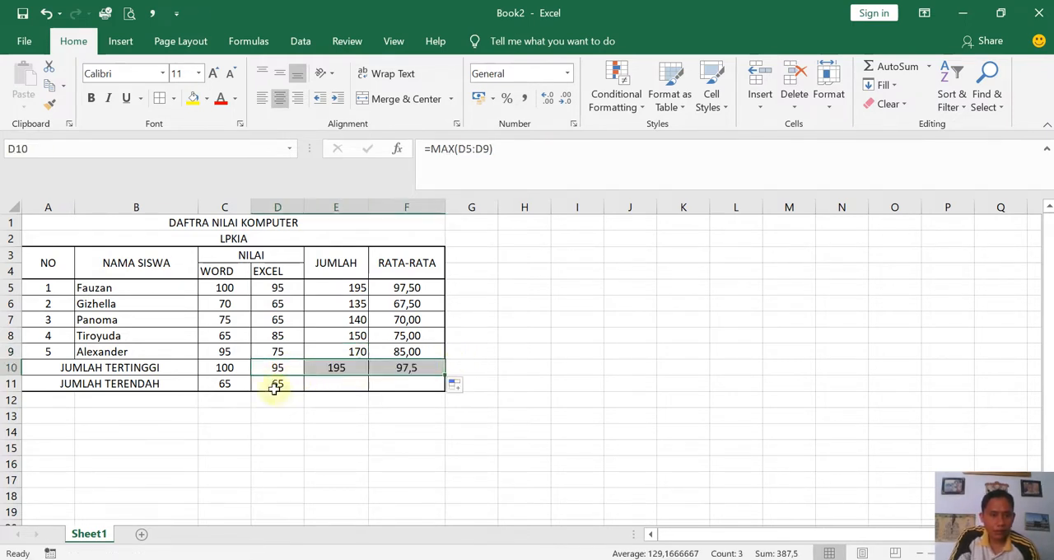
- Fill the JUMLAH TERENDAH formula from D11 across to F11 and check the copied MAX formula in E10
left_click(278, 383)
left_click_drag(305, 388, 432, 385)
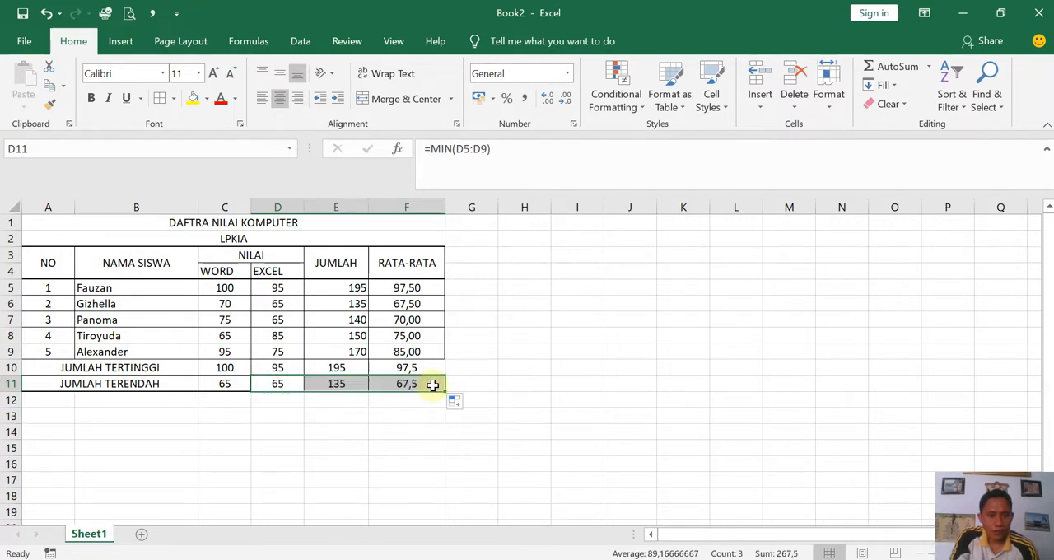
left_click(340, 367)
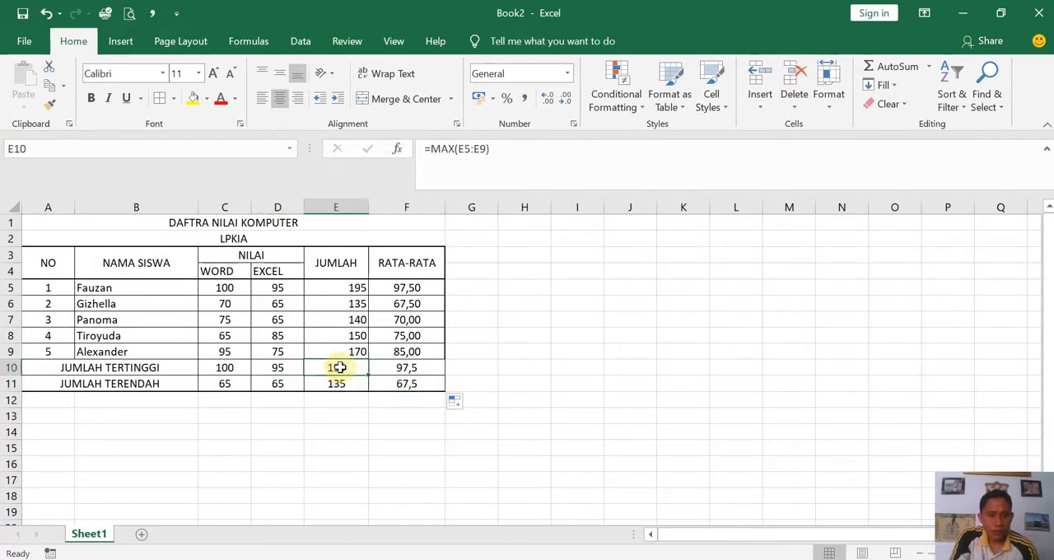
- Check the copied MAX and MIN formulas in E11, F10 and F11, and display F10:F11 with two decimal places
left_click(350, 385)
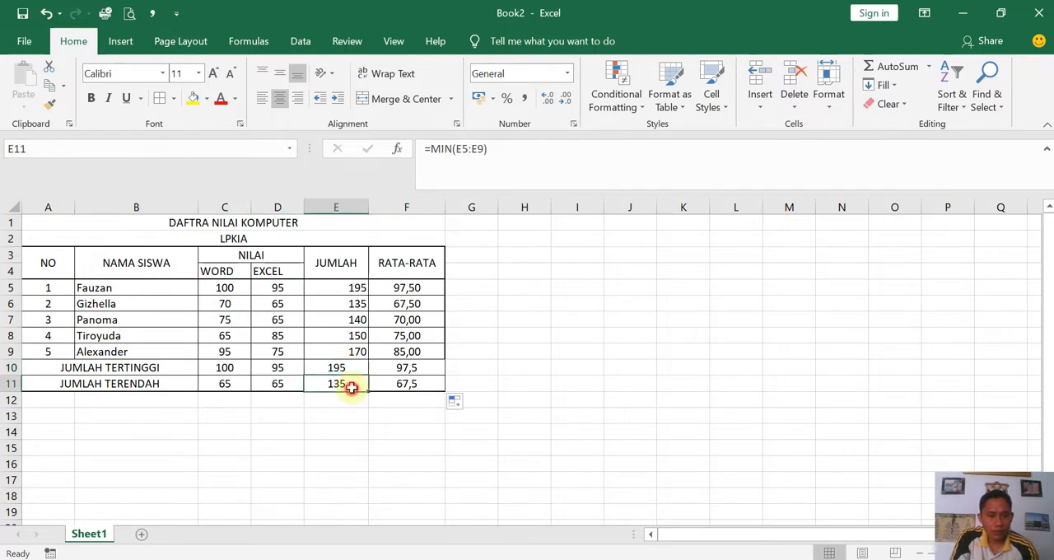
left_click(392, 370)
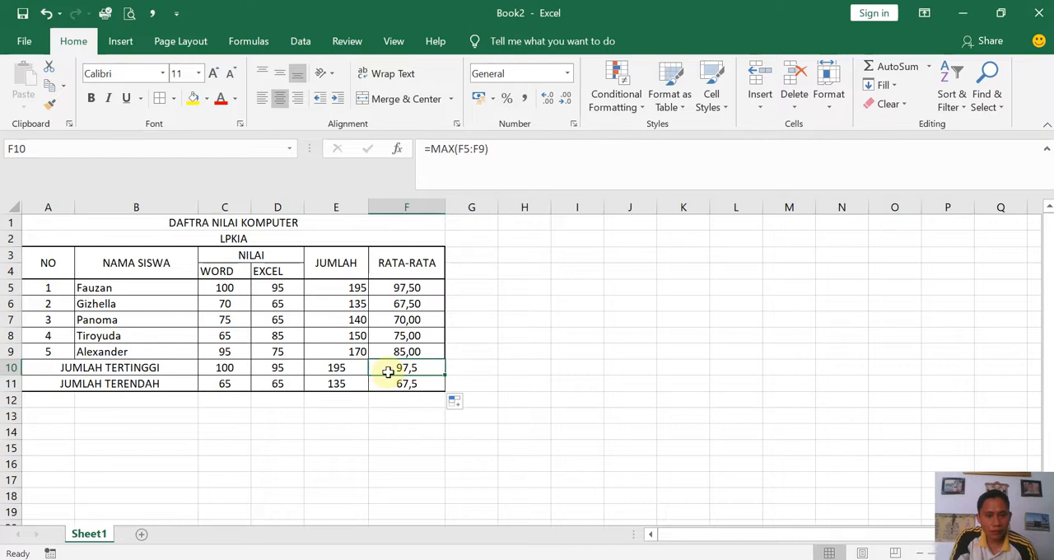
left_click(387, 384)
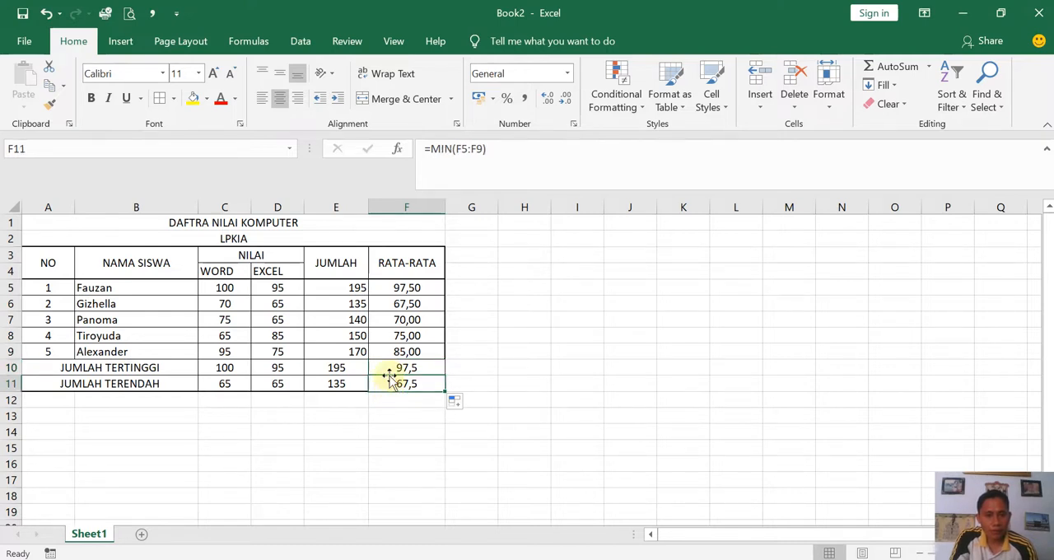
left_click_drag(384, 366, 385, 381)
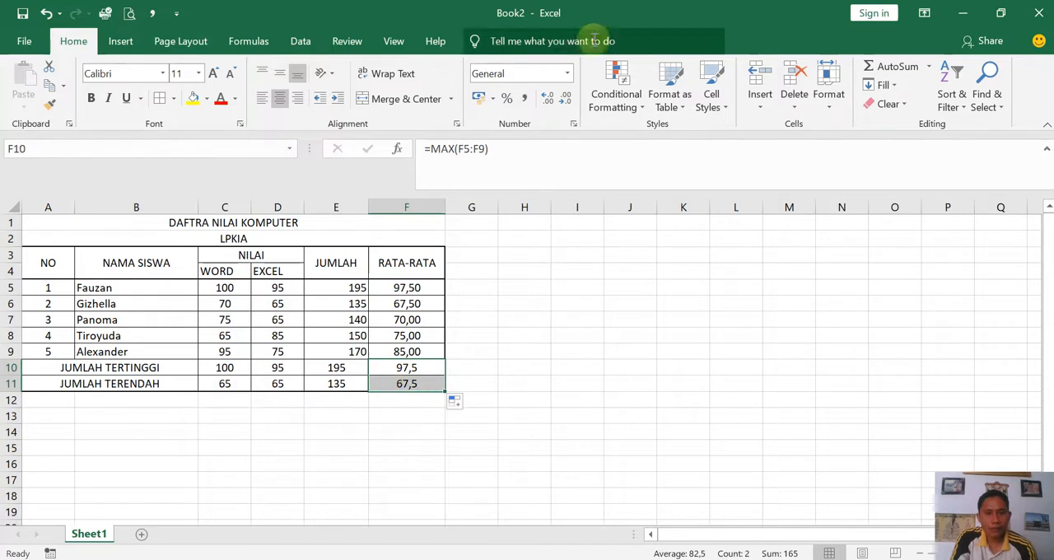
left_click(547, 97)
- Make the two title lines in rows 1 and 2 bold
left_click_drag(130, 223, 133, 240)
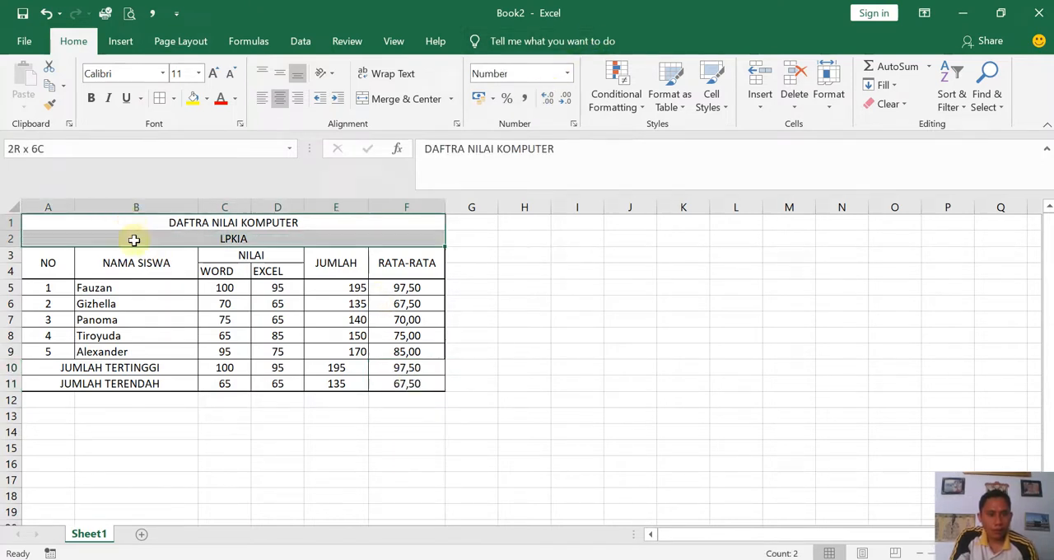
left_click(90, 98)
left_click(125, 464)
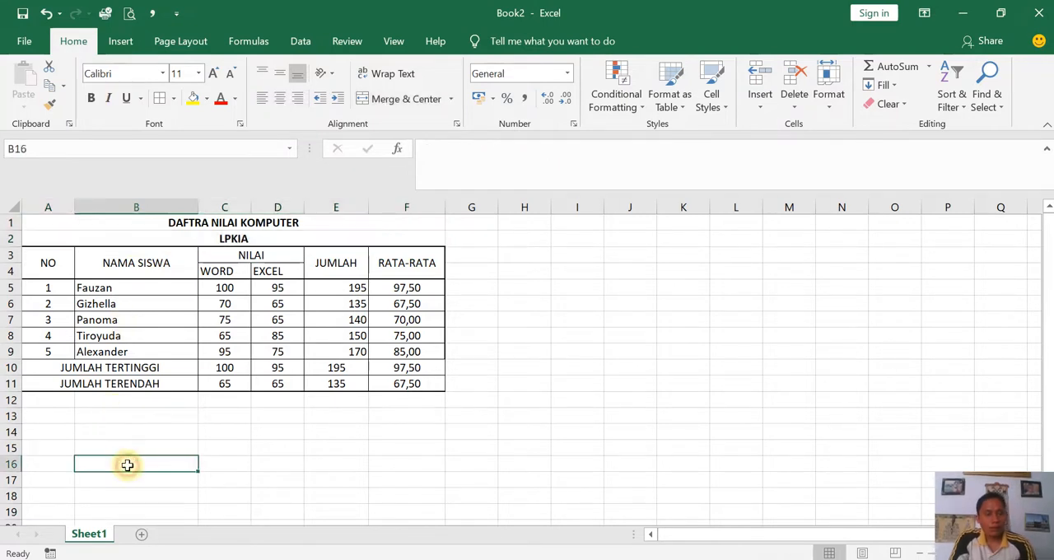
- Apply an outline border around the data and summary rows A5:F11
left_click_drag(428, 384, 51, 288)
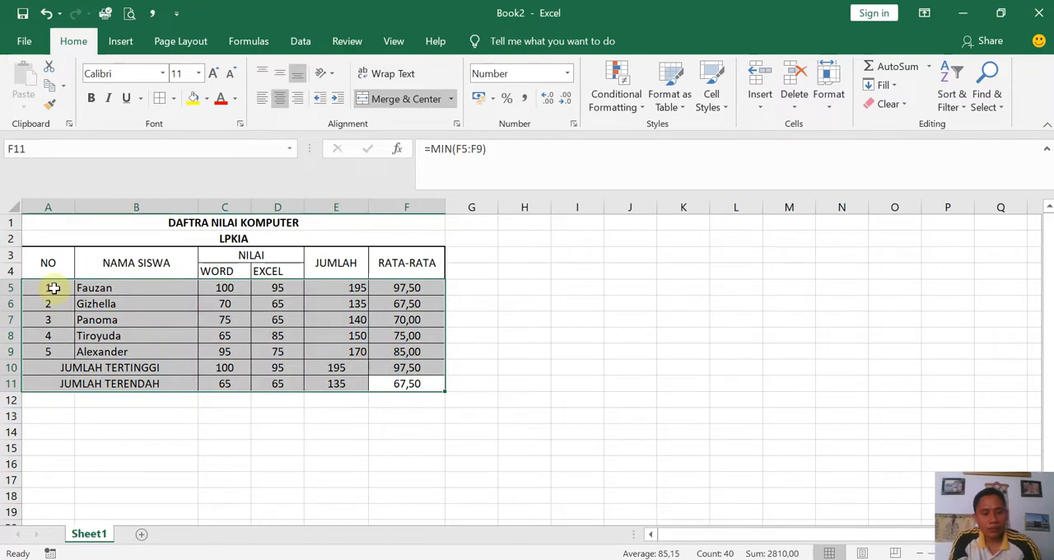
key("ctrl+1")
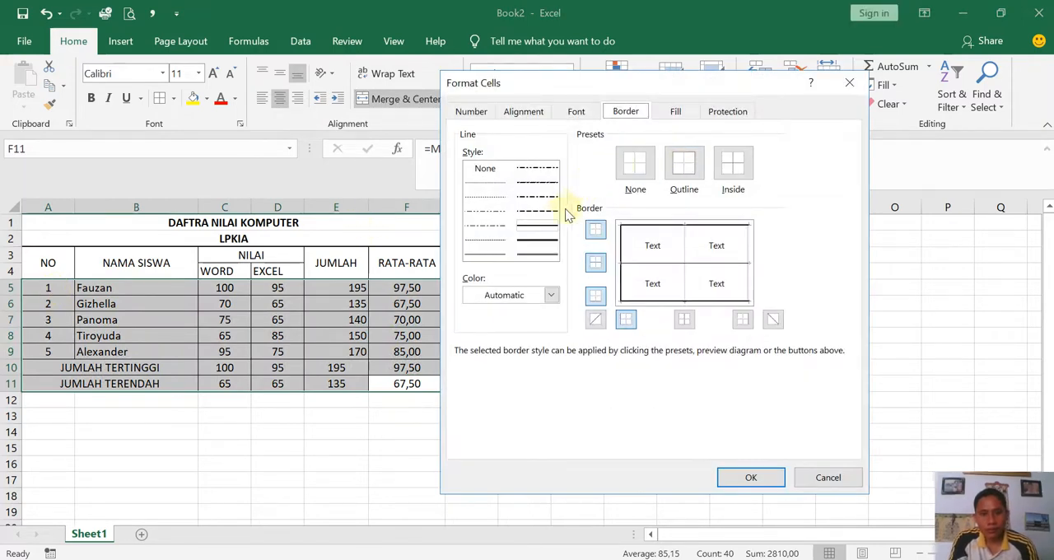
left_click(672, 167)
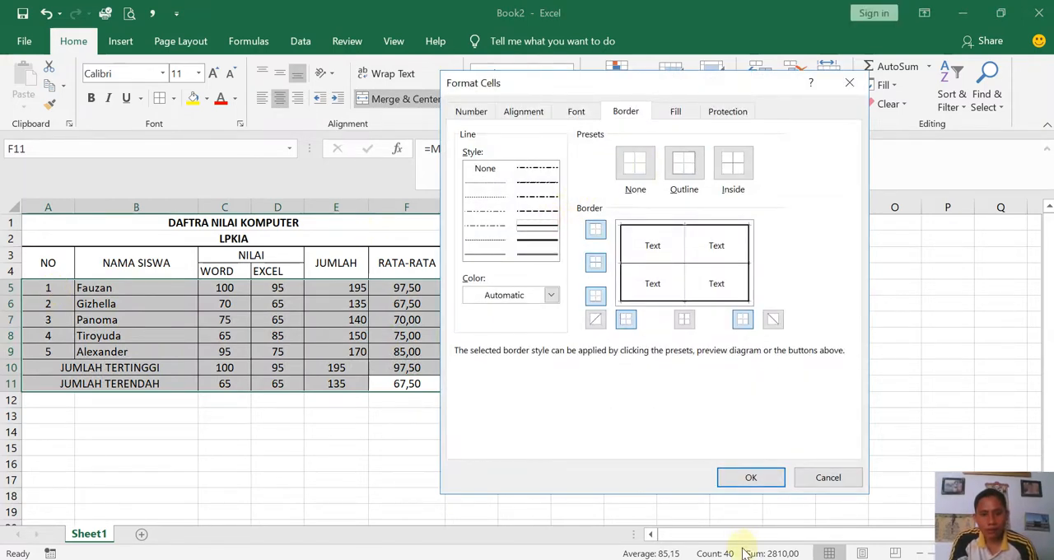
left_click(746, 479)
left_click(713, 443)
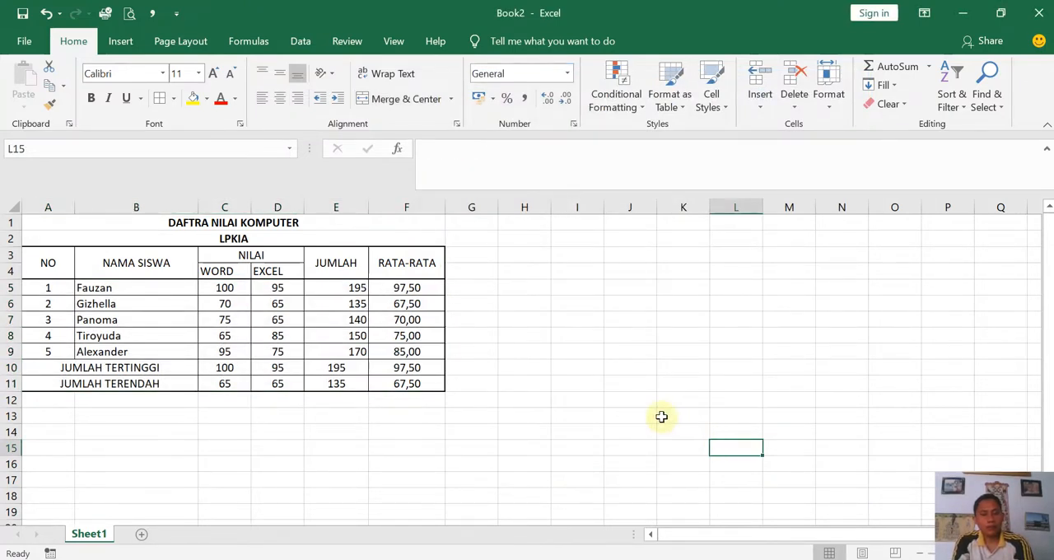
- Start saving the workbook to this computer and open the Data Komputer folder on drive D
left_click(24, 41)
left_click(23, 47)
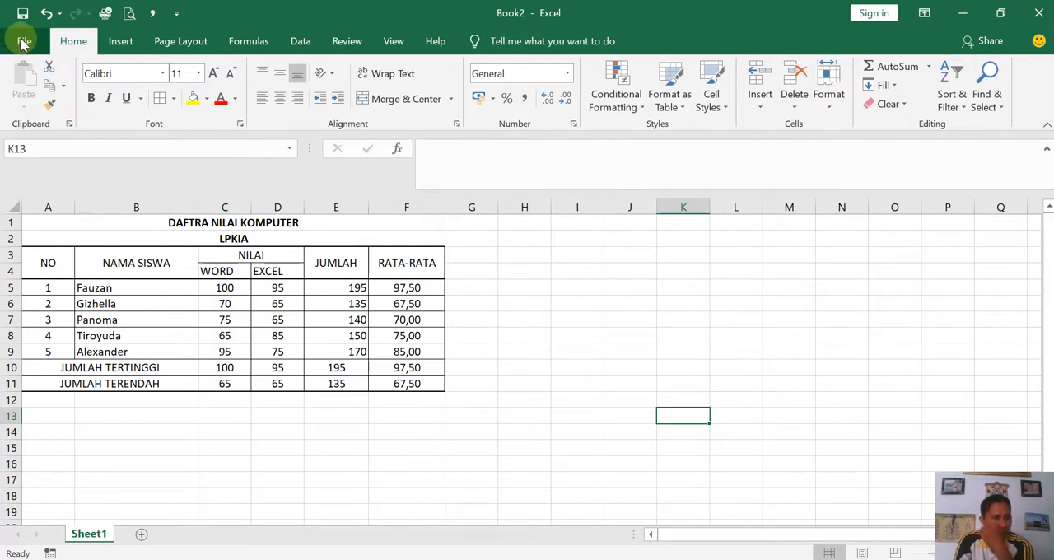
left_click(24, 43)
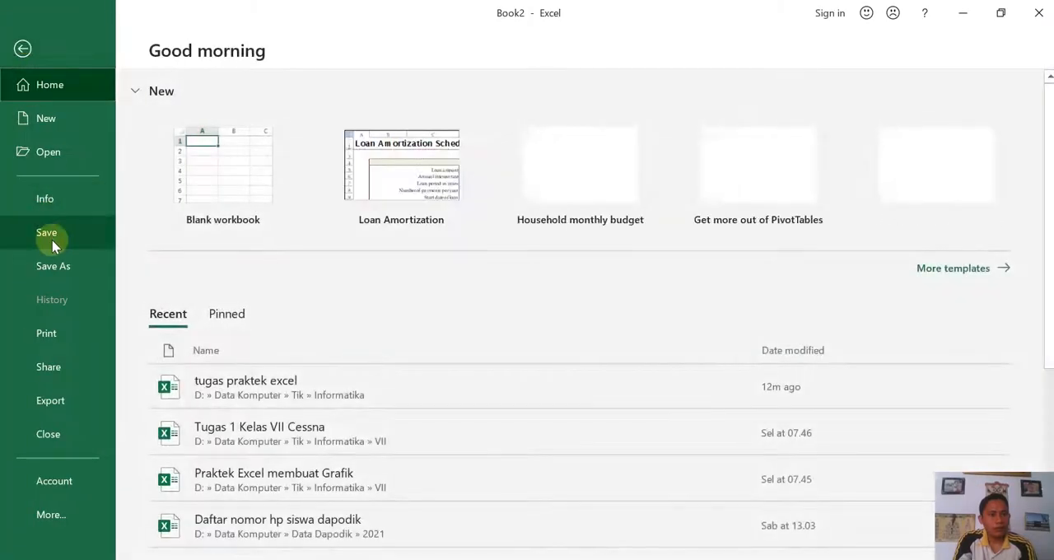
left_click(52, 237)
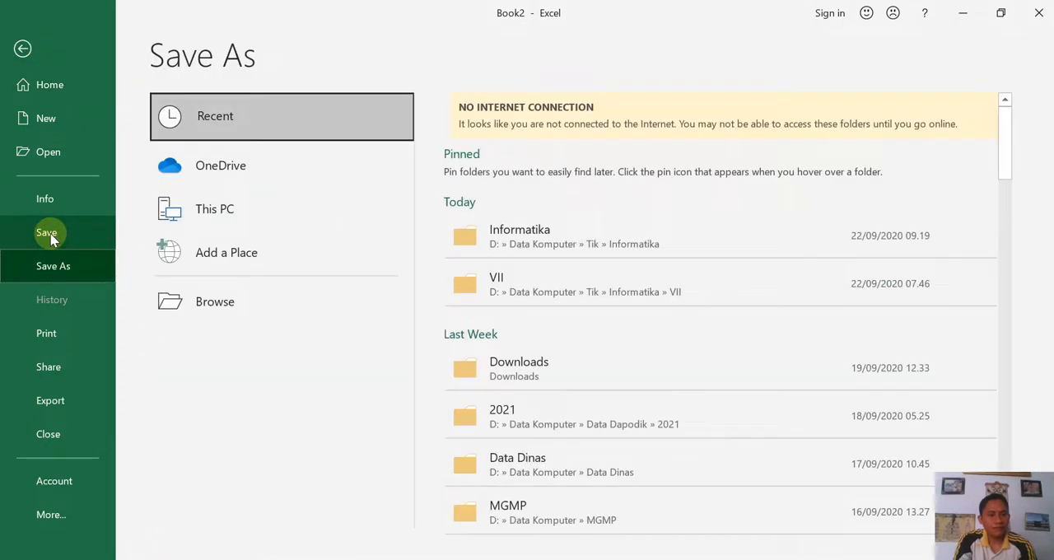
left_click(234, 307)
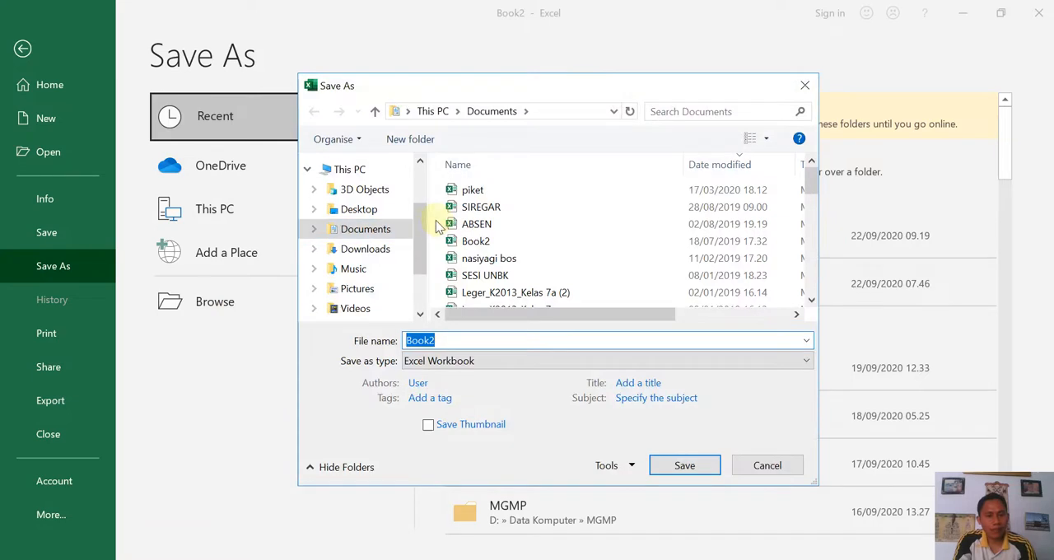
scroll(419, 224, "down", 2)
left_click(358, 263)
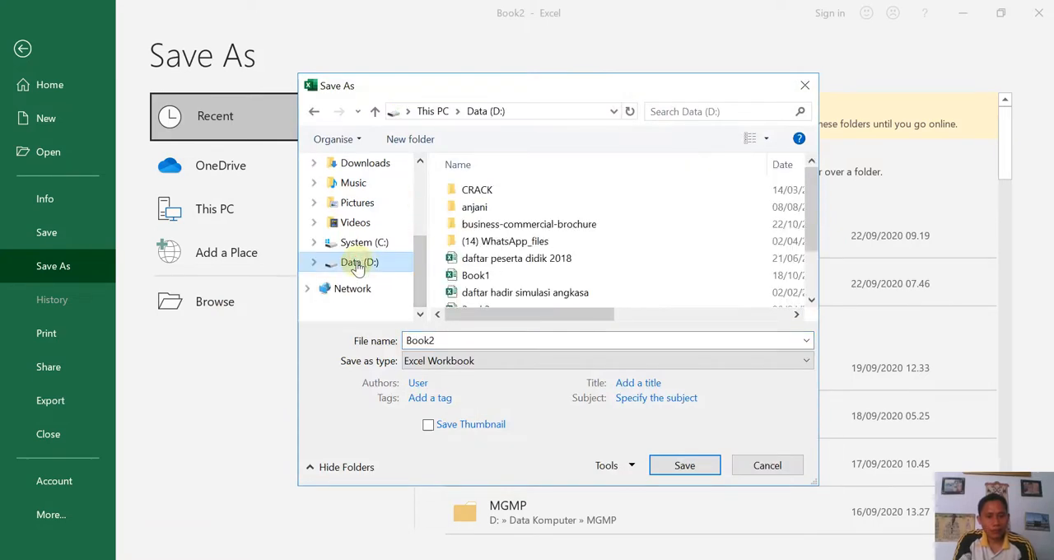
double_click(495, 226)
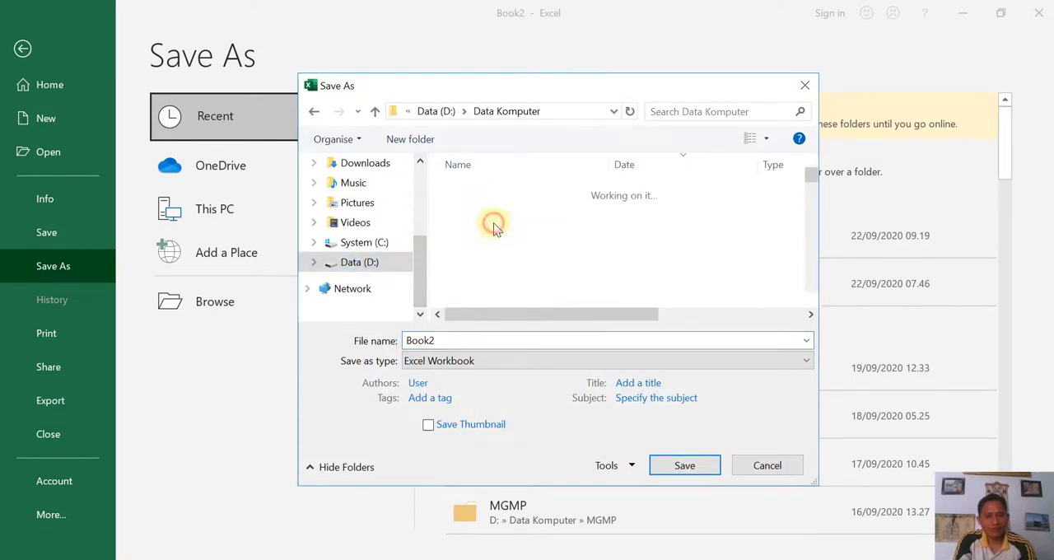
- Choose the subfolder Tik > Informatika > VII as the save location
left_click(496, 229)
key("t")
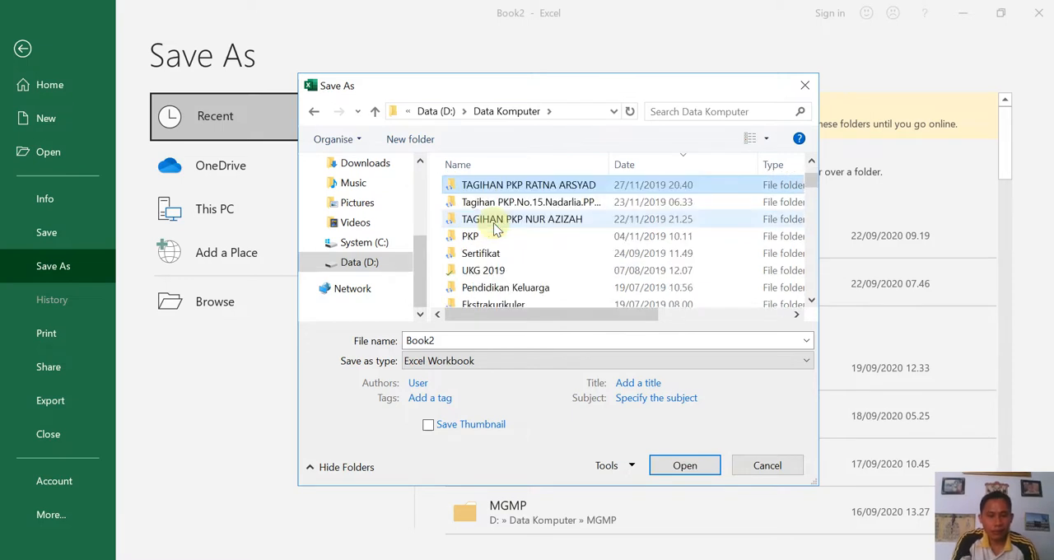
key("t")
key("t")
key("t")
key("t")
key("t")
key("t")
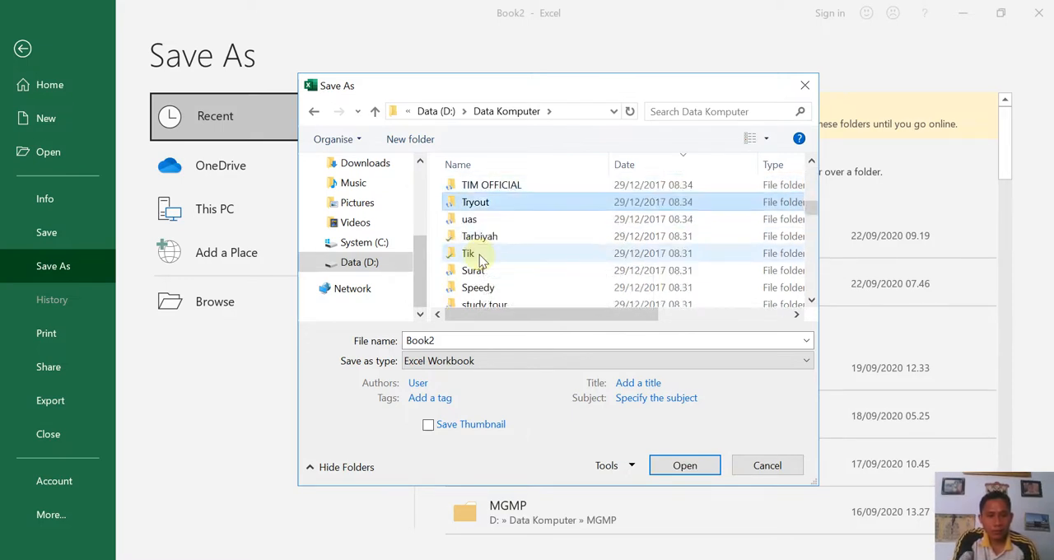
double_click(482, 255)
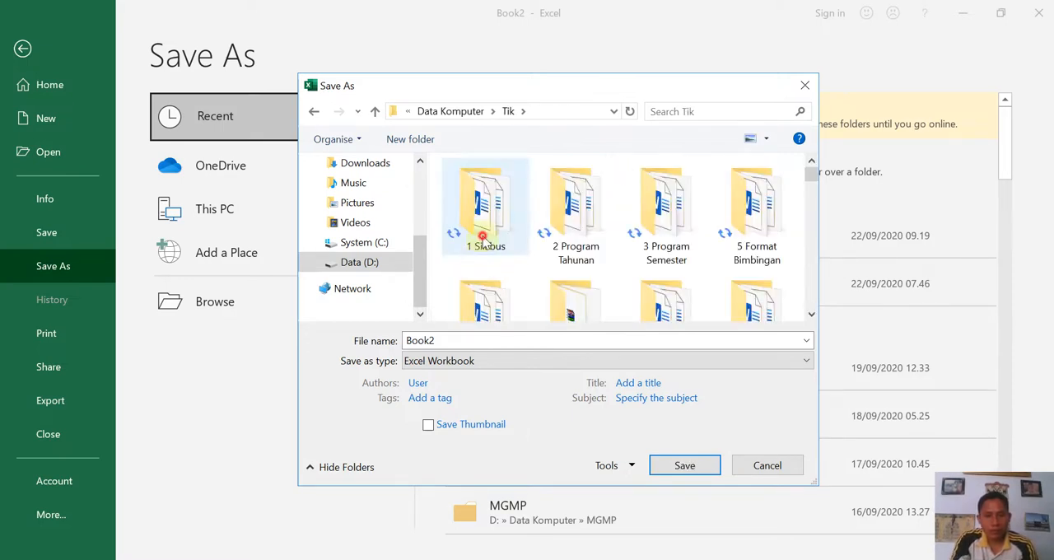
key("Return")
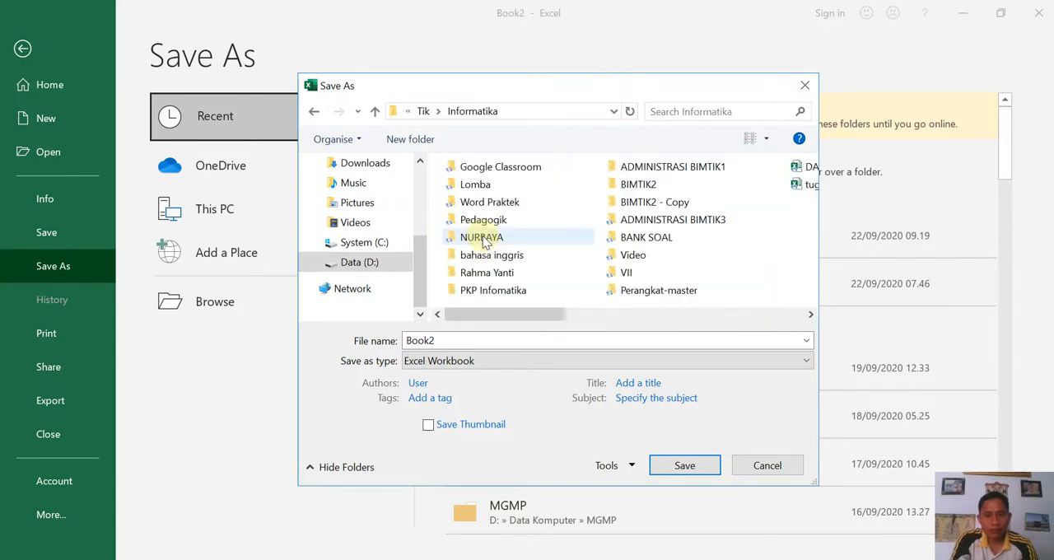
double_click(457, 343)
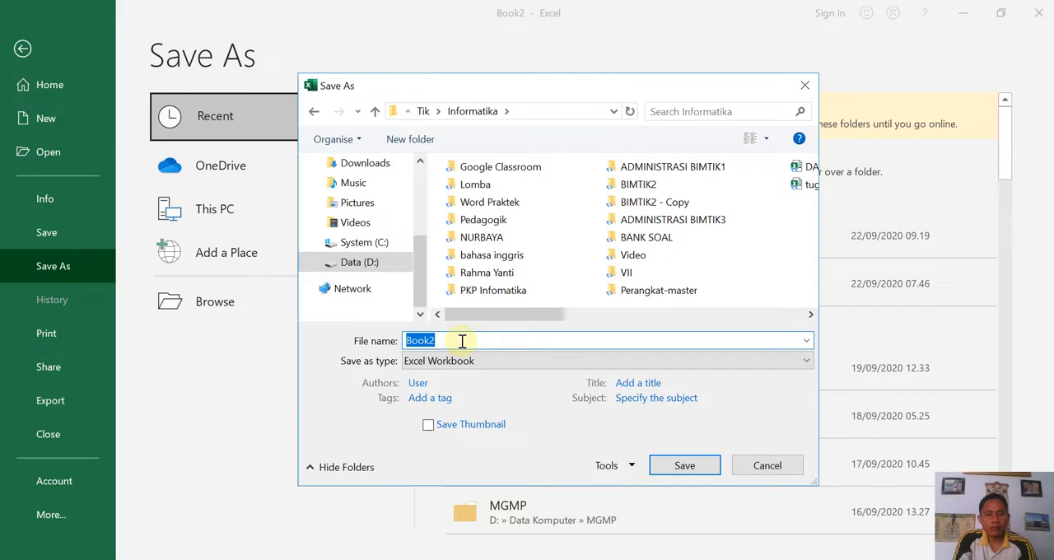
double_click(627, 273)
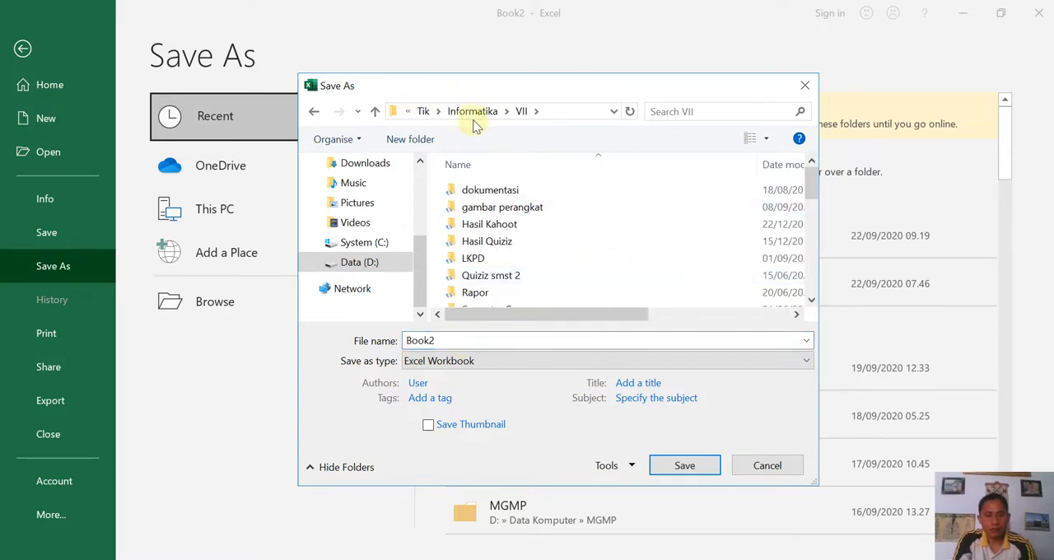
- Name the file "Latihan Microsoft Excel" and save it as an Excel Workbook
double_click(432, 340)
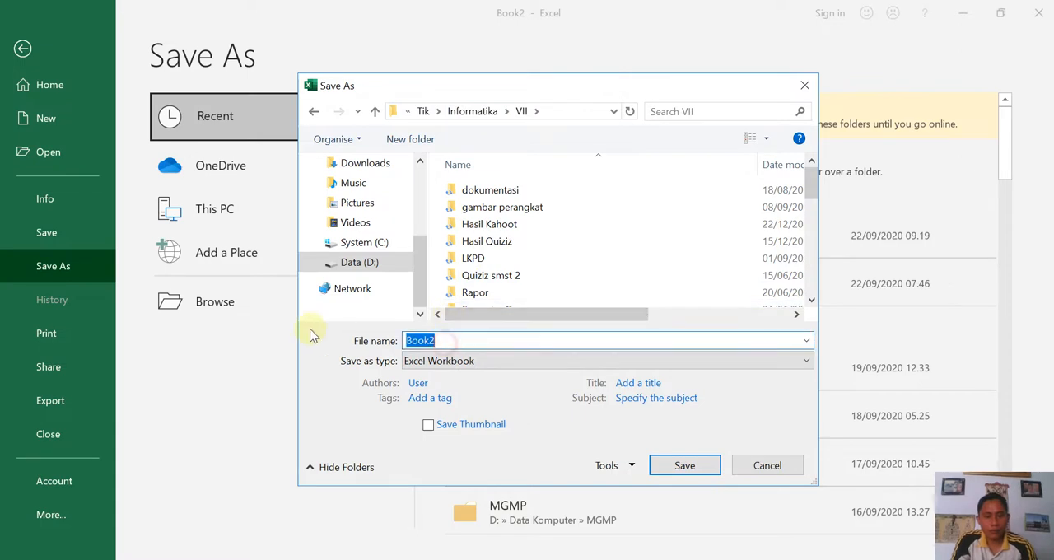
type("lATI")
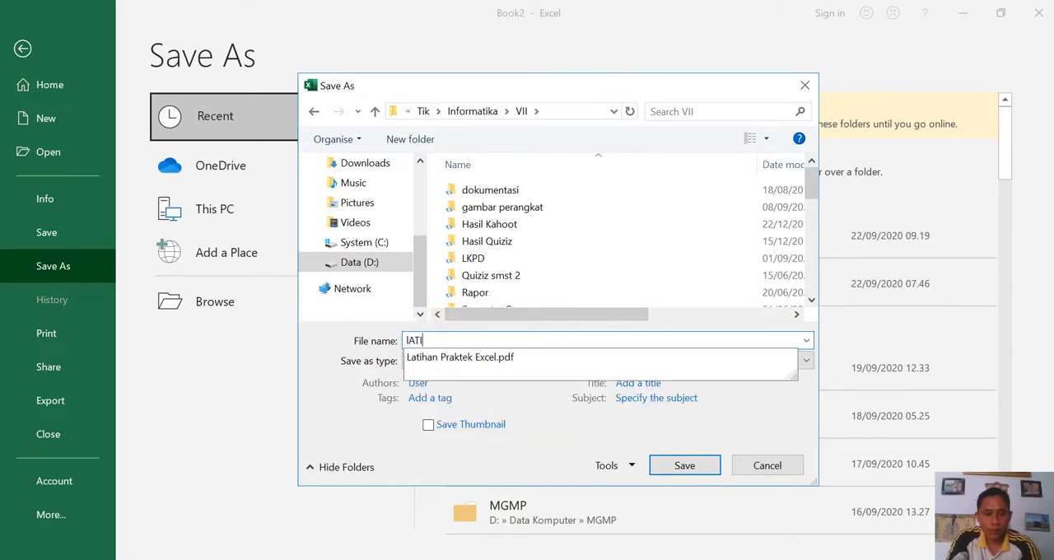
key("BackSpace")
key("BackSpace")
key("BackSpace")
key("BackSpace")
key("BackSpace")
key("BackSpace")
key("BackSpace")
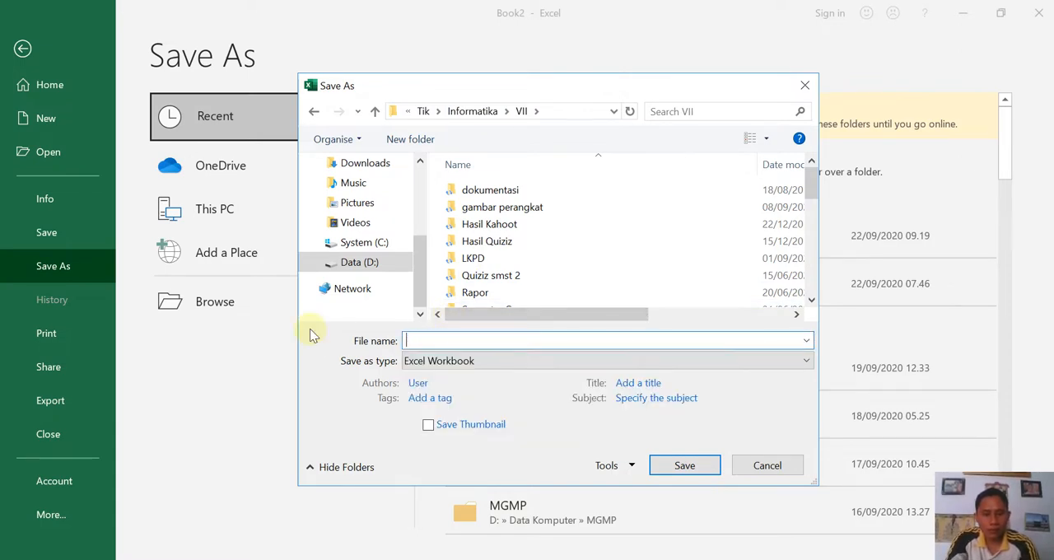
type("Latihan Microsoft Excel")
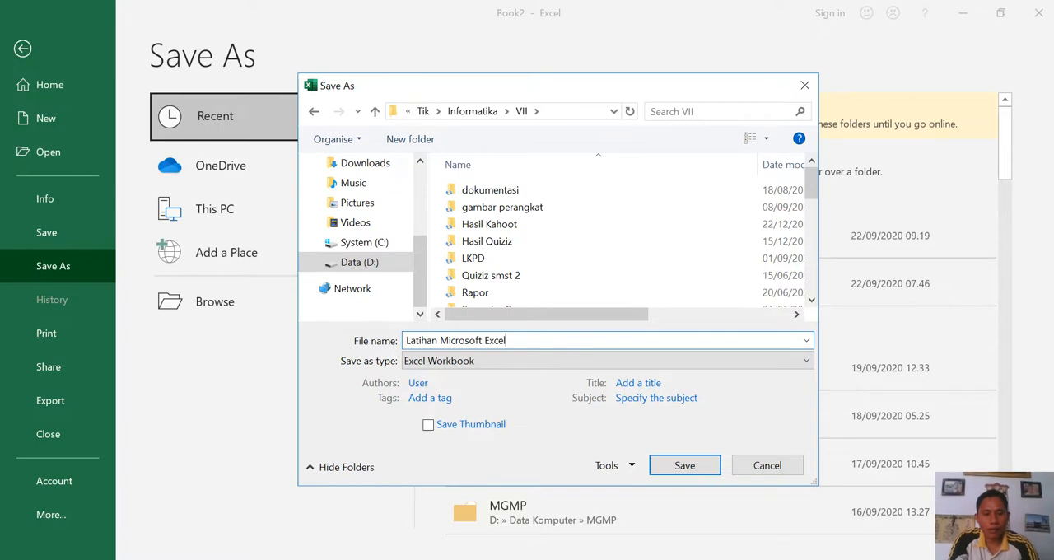
left_click(682, 467)
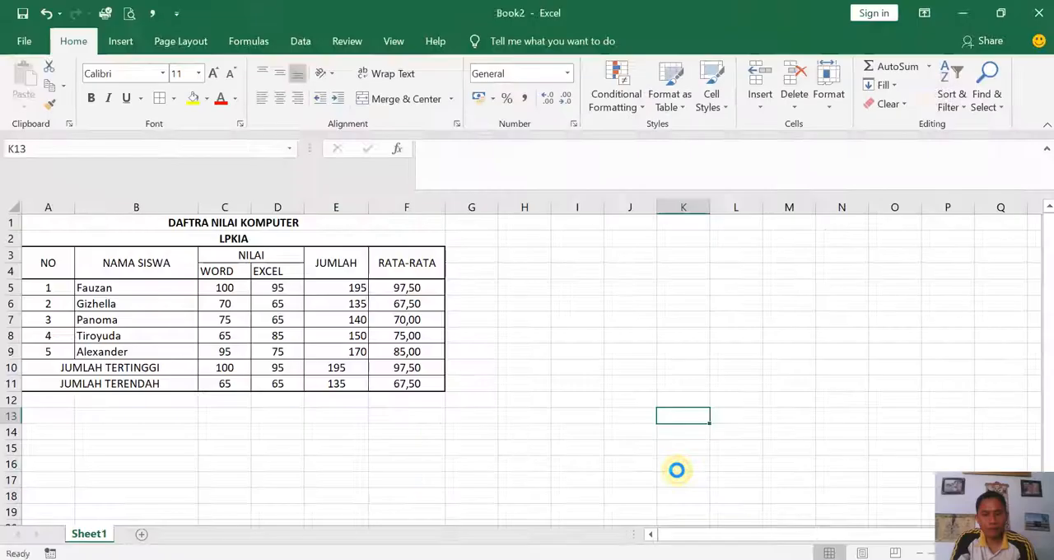
left_click(587, 318)
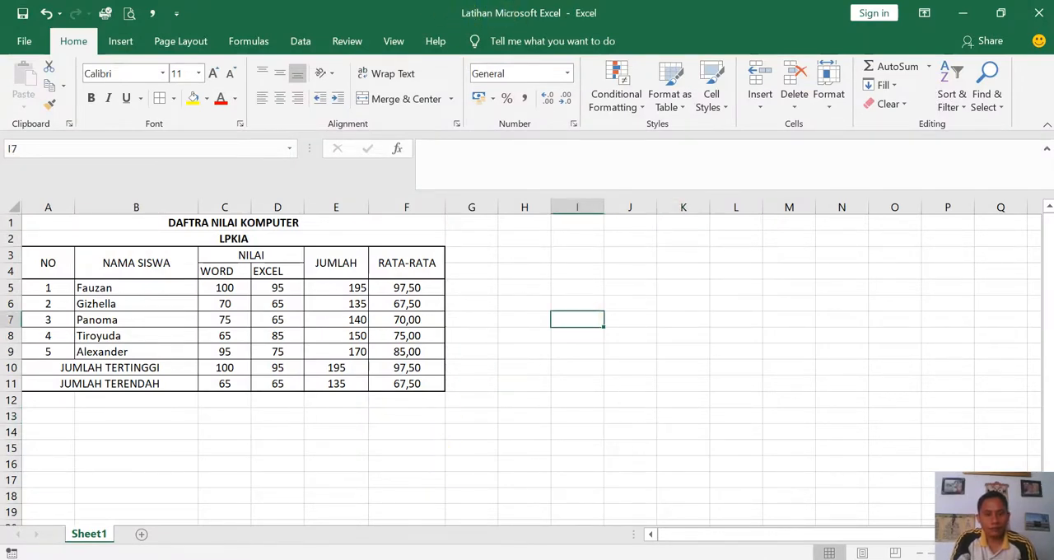
left_click(425, 558)
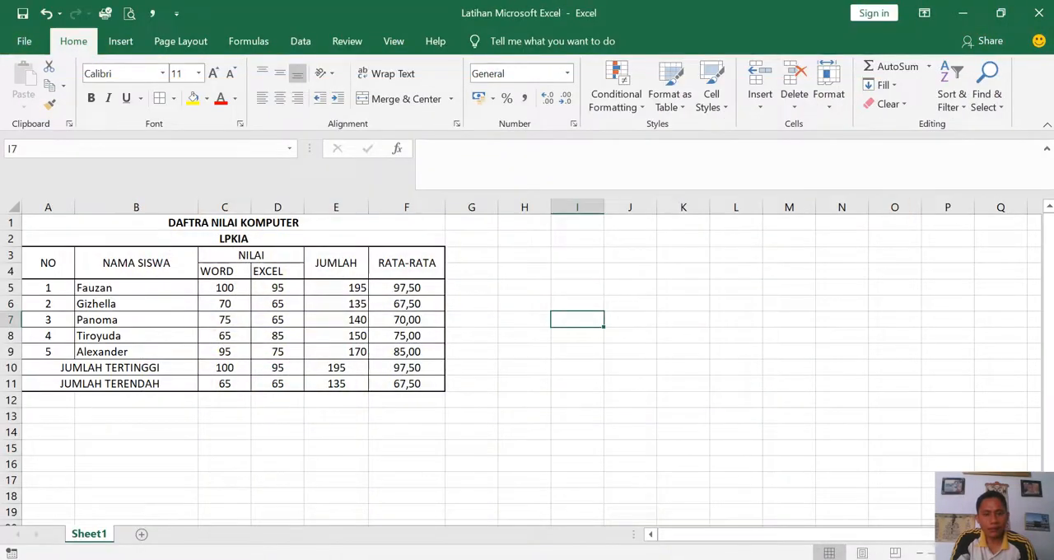
left_click(500, 435)
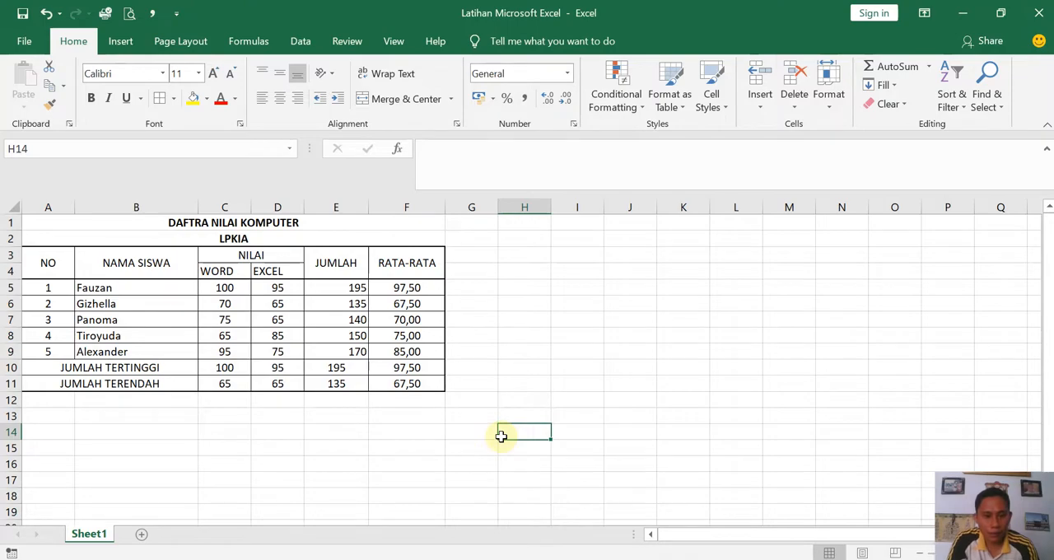
left_click(346, 290)
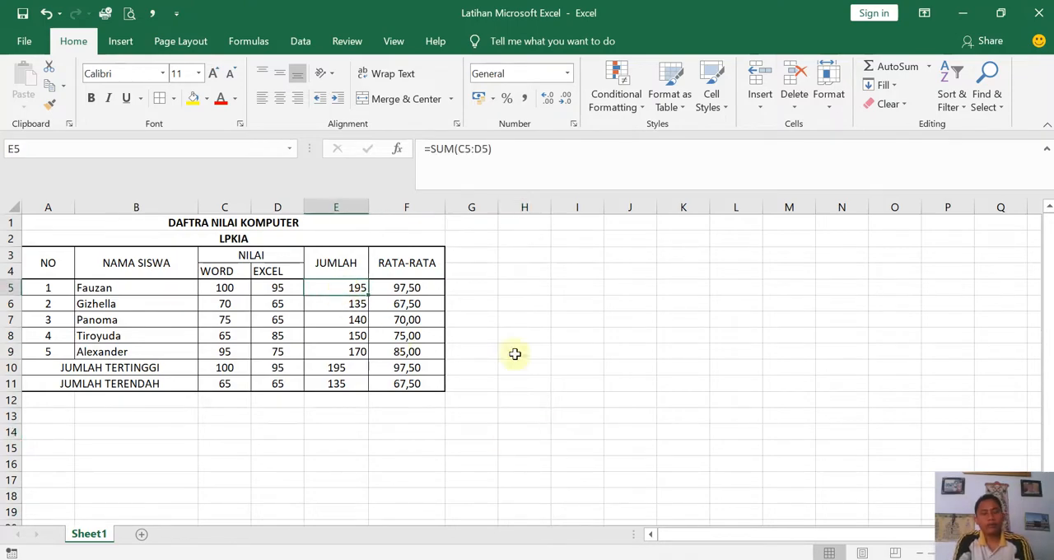
- Switch to the PowerPoint presentation and start the slide show from the "Terima Kasih" slide 4
left_click(534, 357)
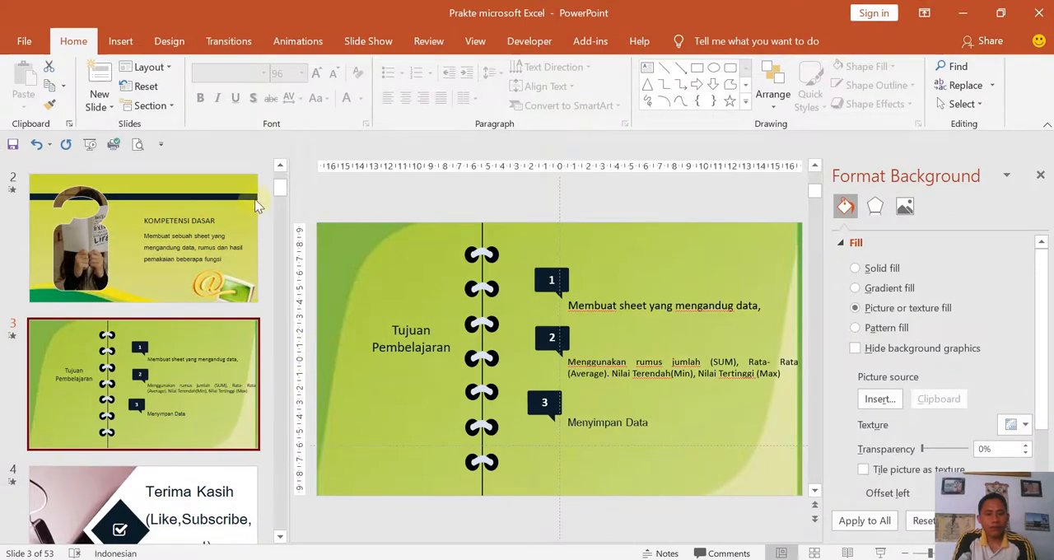
left_click(214, 531)
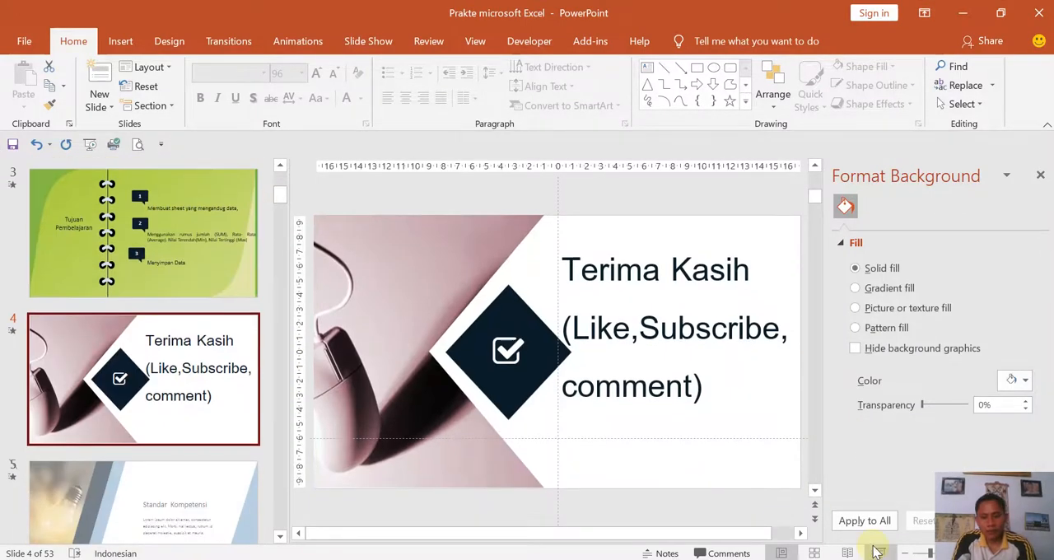
left_click(879, 552)
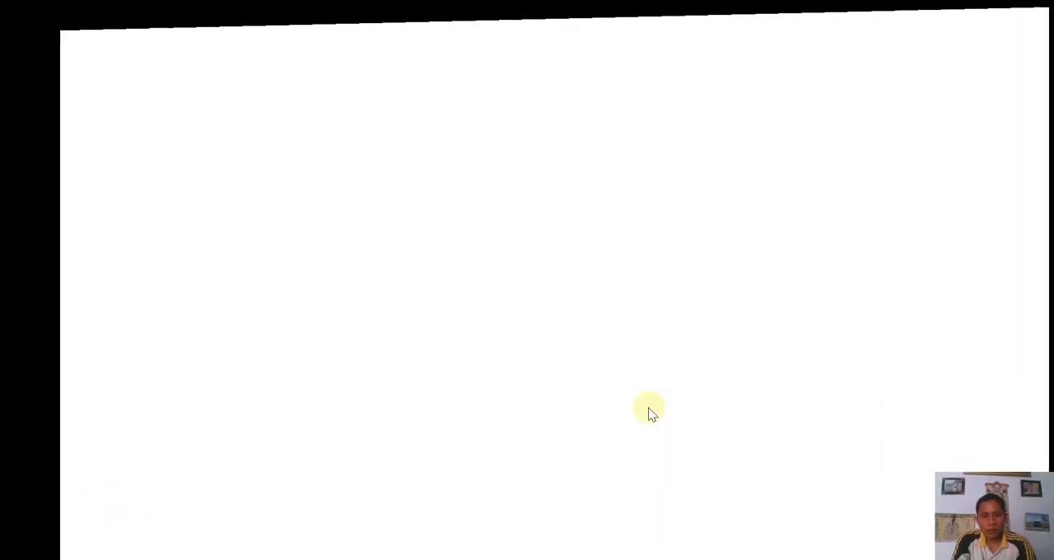